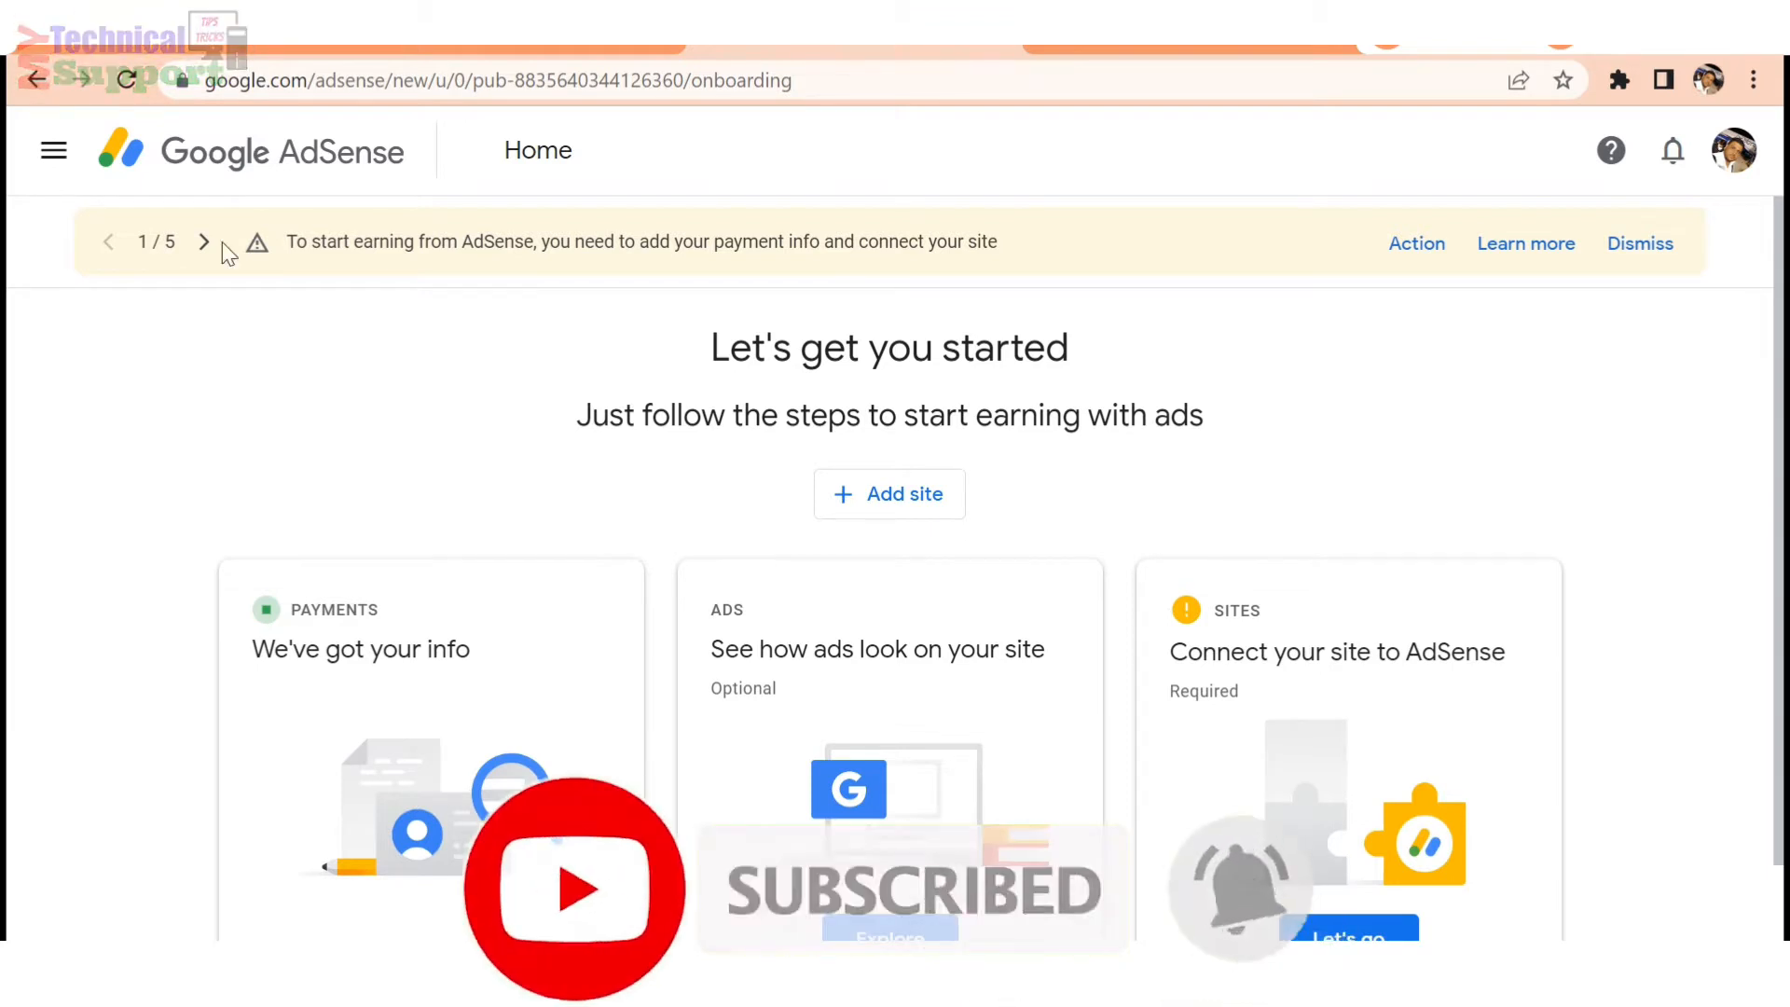
- Open the Payments info page of the AdSense account
{"action": "left_click", "coordinate": [56, 149]}
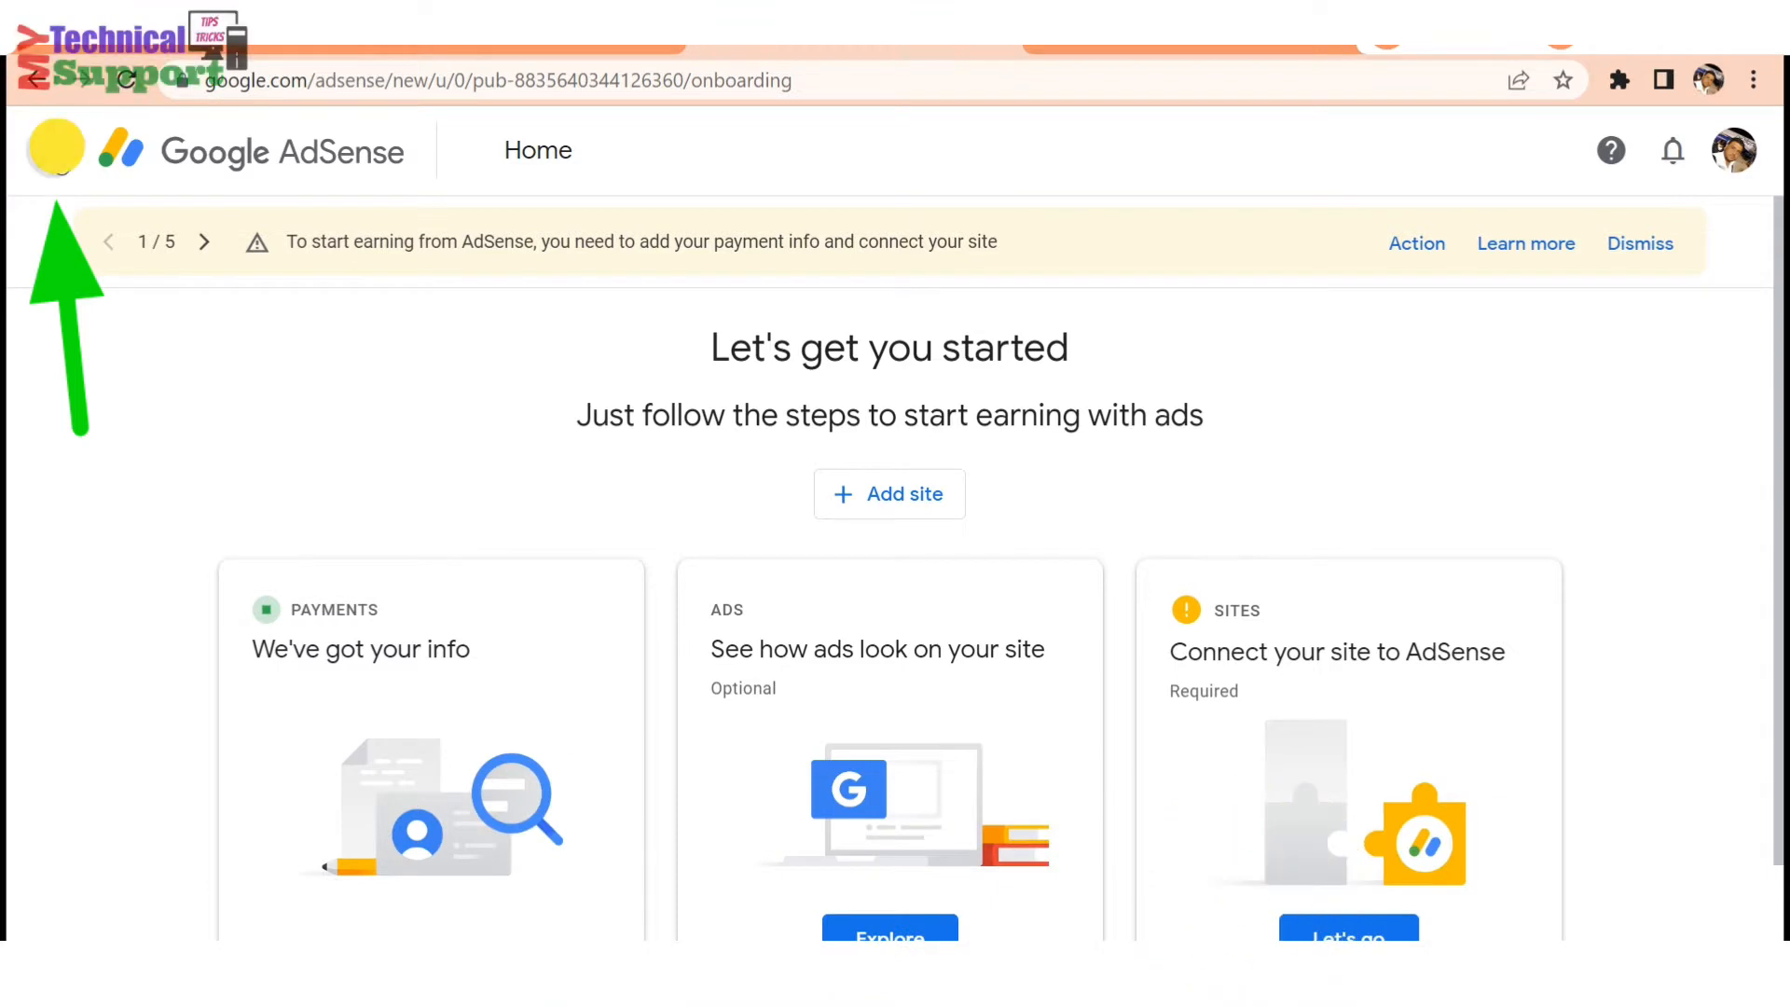
{"action": "scroll", "coordinate": [195, 643], "scroll_direction": "down", "scroll_amount": 1}
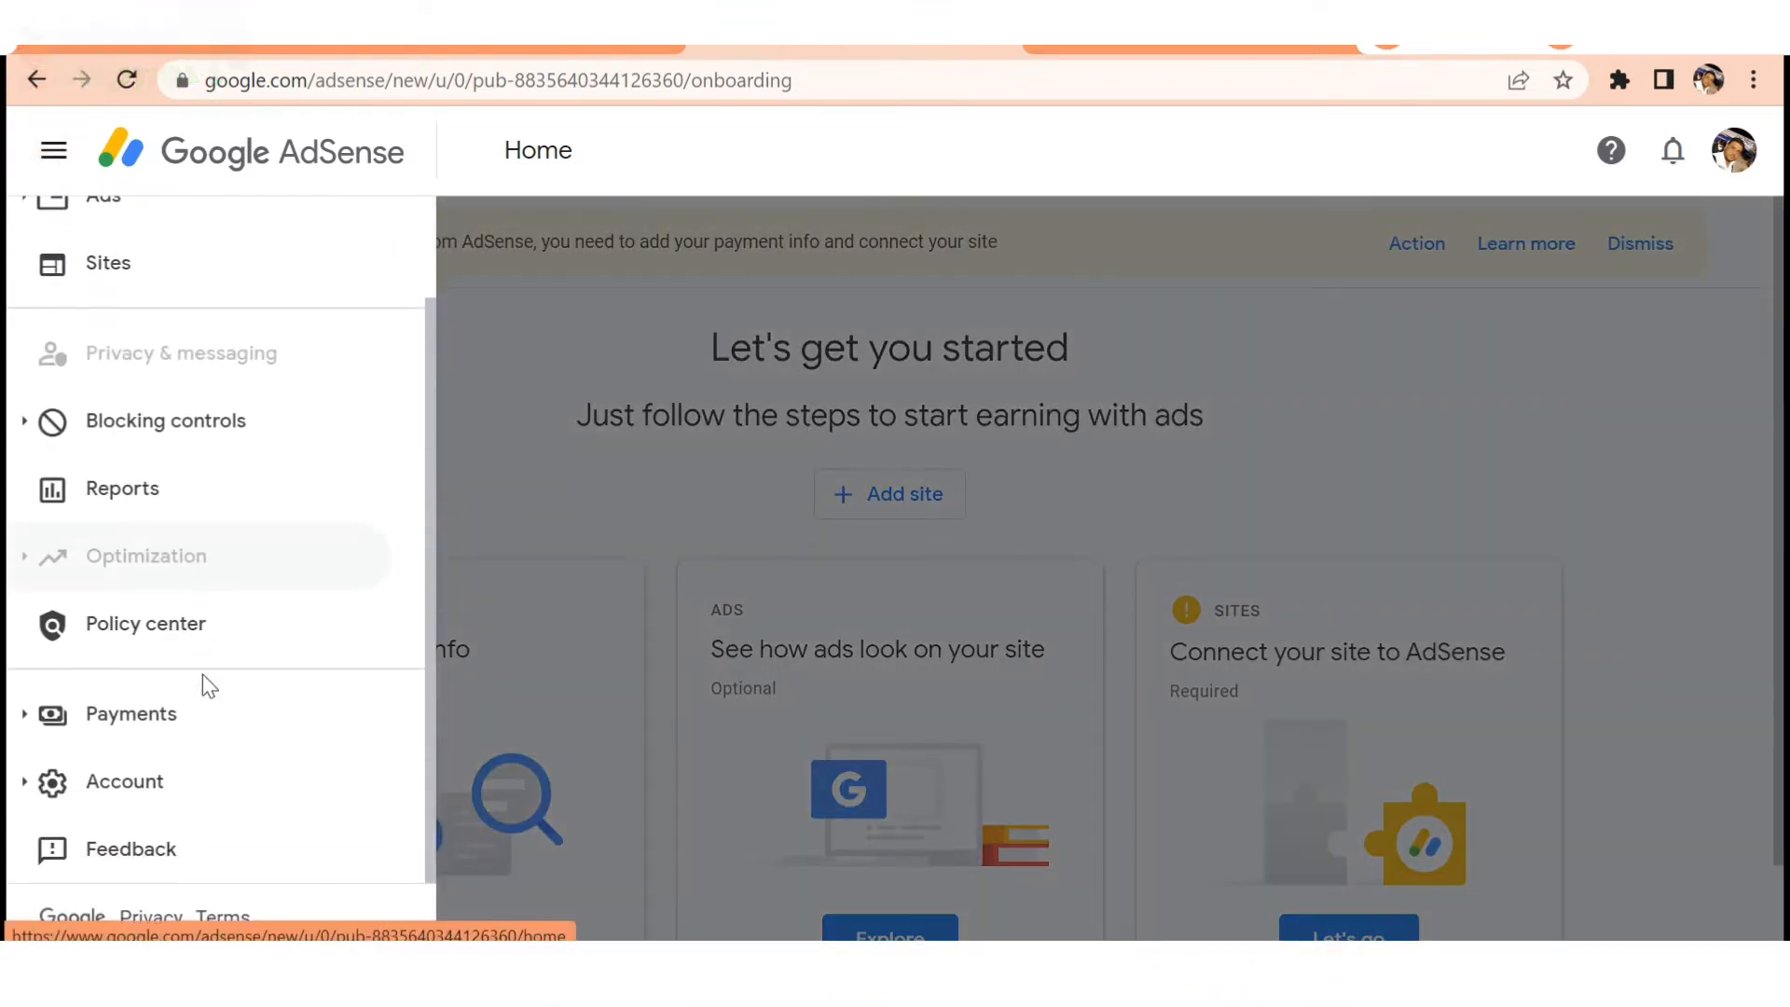
{"action": "left_click", "coordinate": [130, 718]}
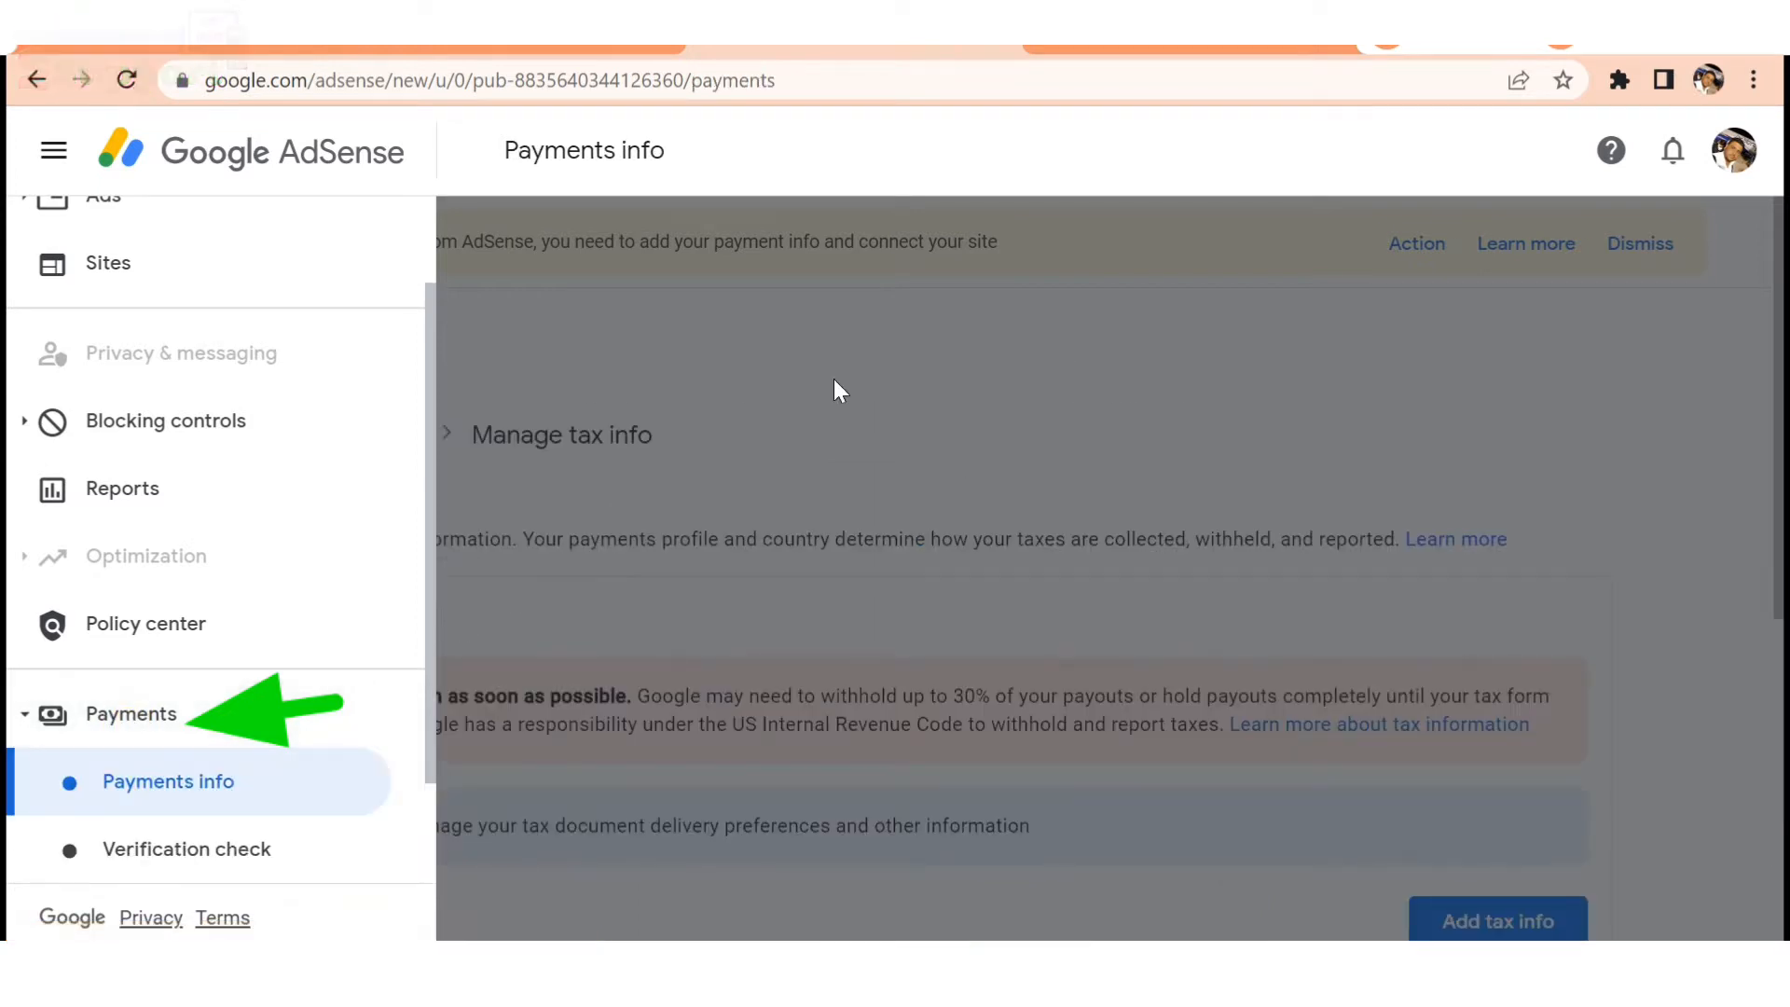
{"action": "left_click", "coordinate": [591, 331]}
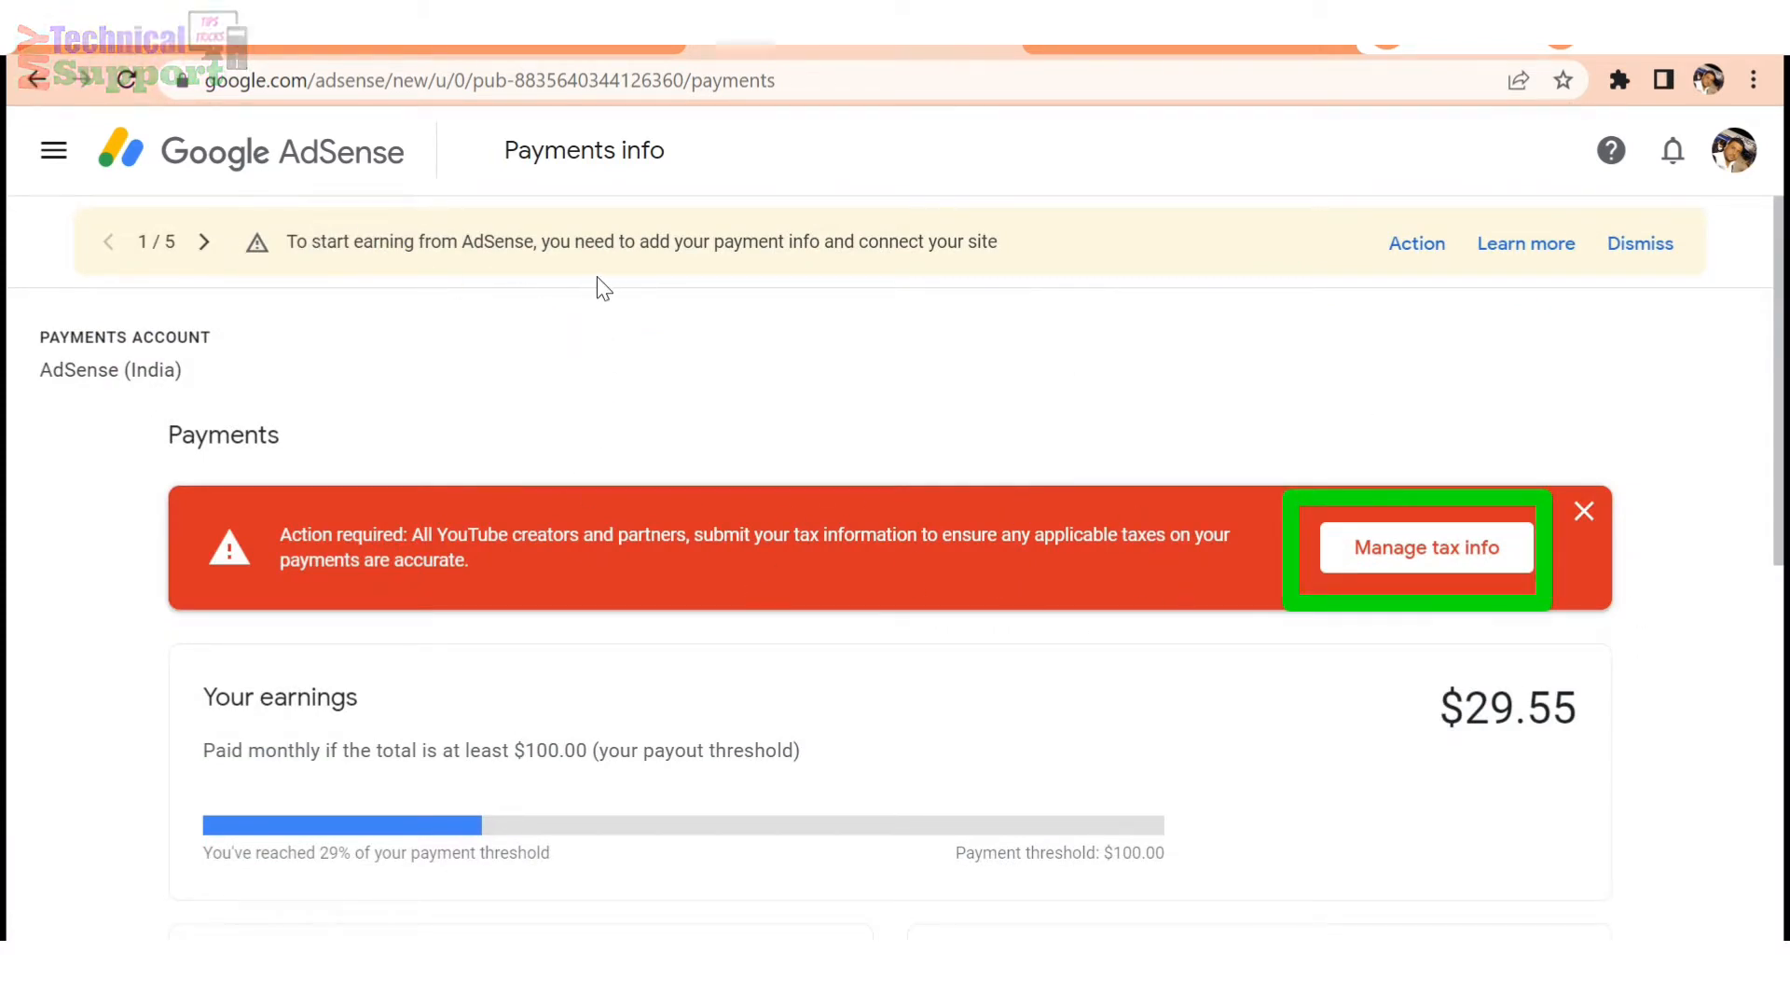
- Go to the tax info management page from the second account notice and begin adding United States tax info
{"action": "left_click", "coordinate": [204, 241]}
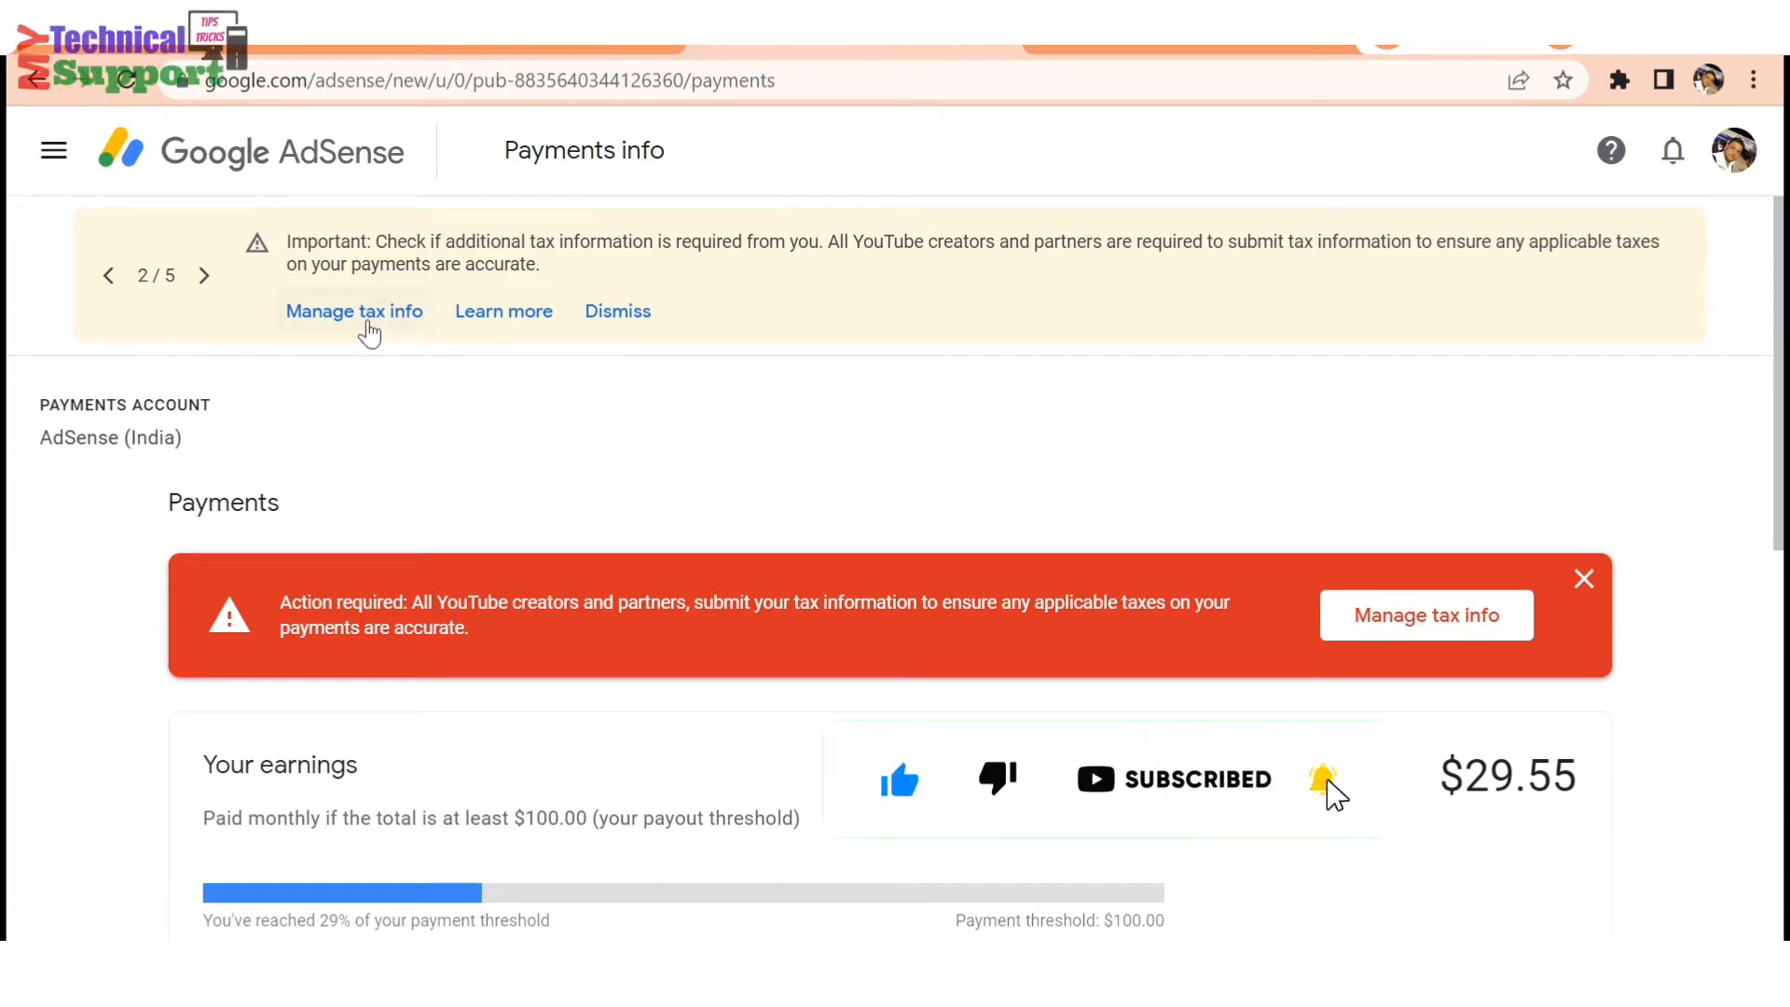
{"action": "left_click", "coordinate": [369, 328]}
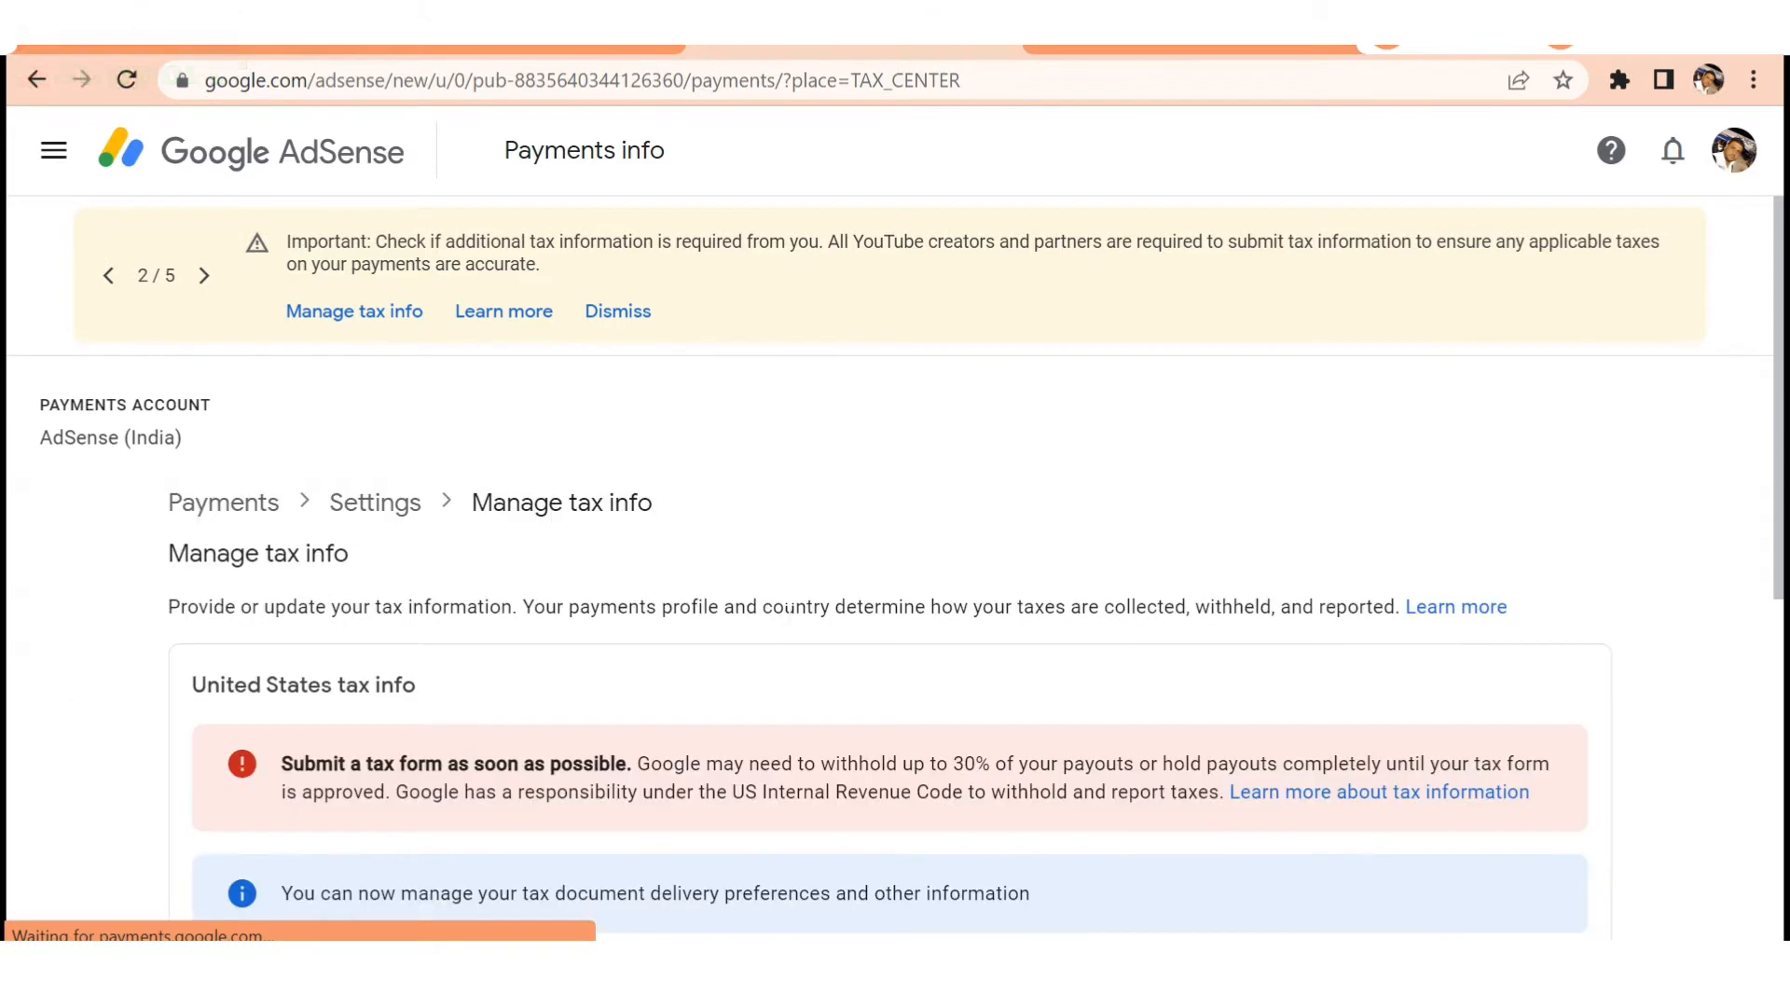
{"action": "scroll", "coordinate": [796, 596], "scroll_direction": "down", "scroll_amount": 4}
{"action": "scroll", "coordinate": [809, 591], "scroll_direction": "up", "scroll_amount": 3}
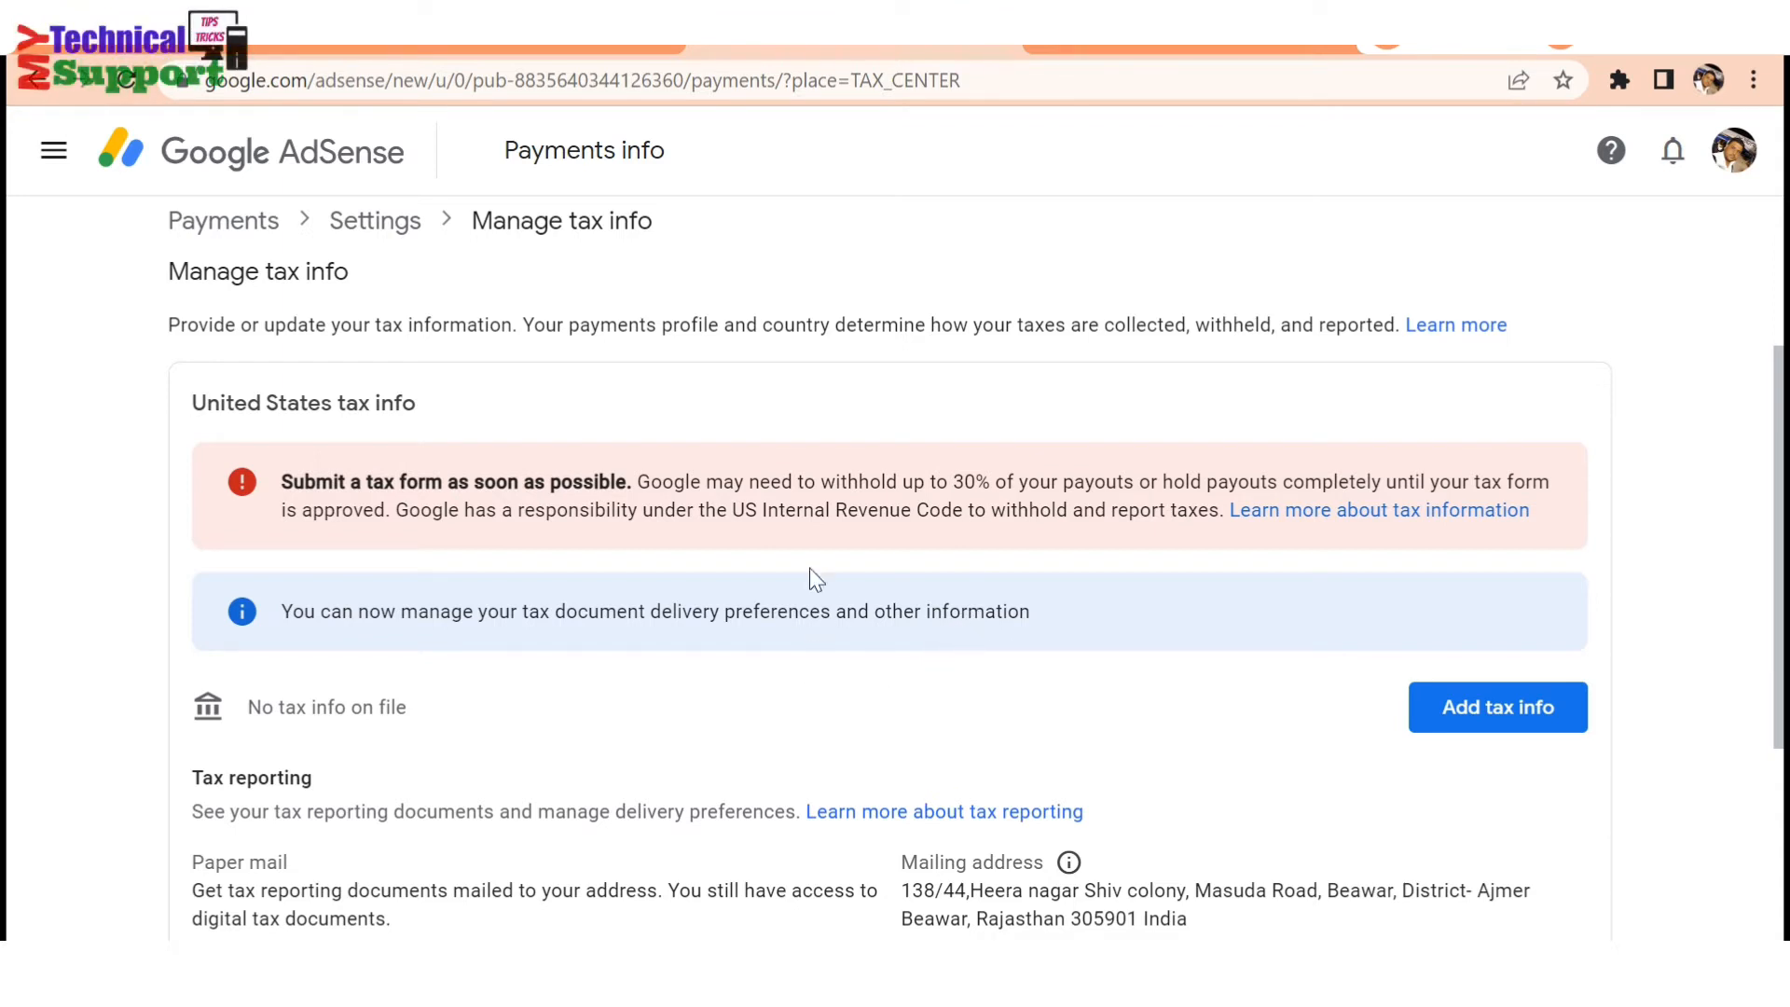
{"action": "left_click", "coordinate": [1502, 733]}
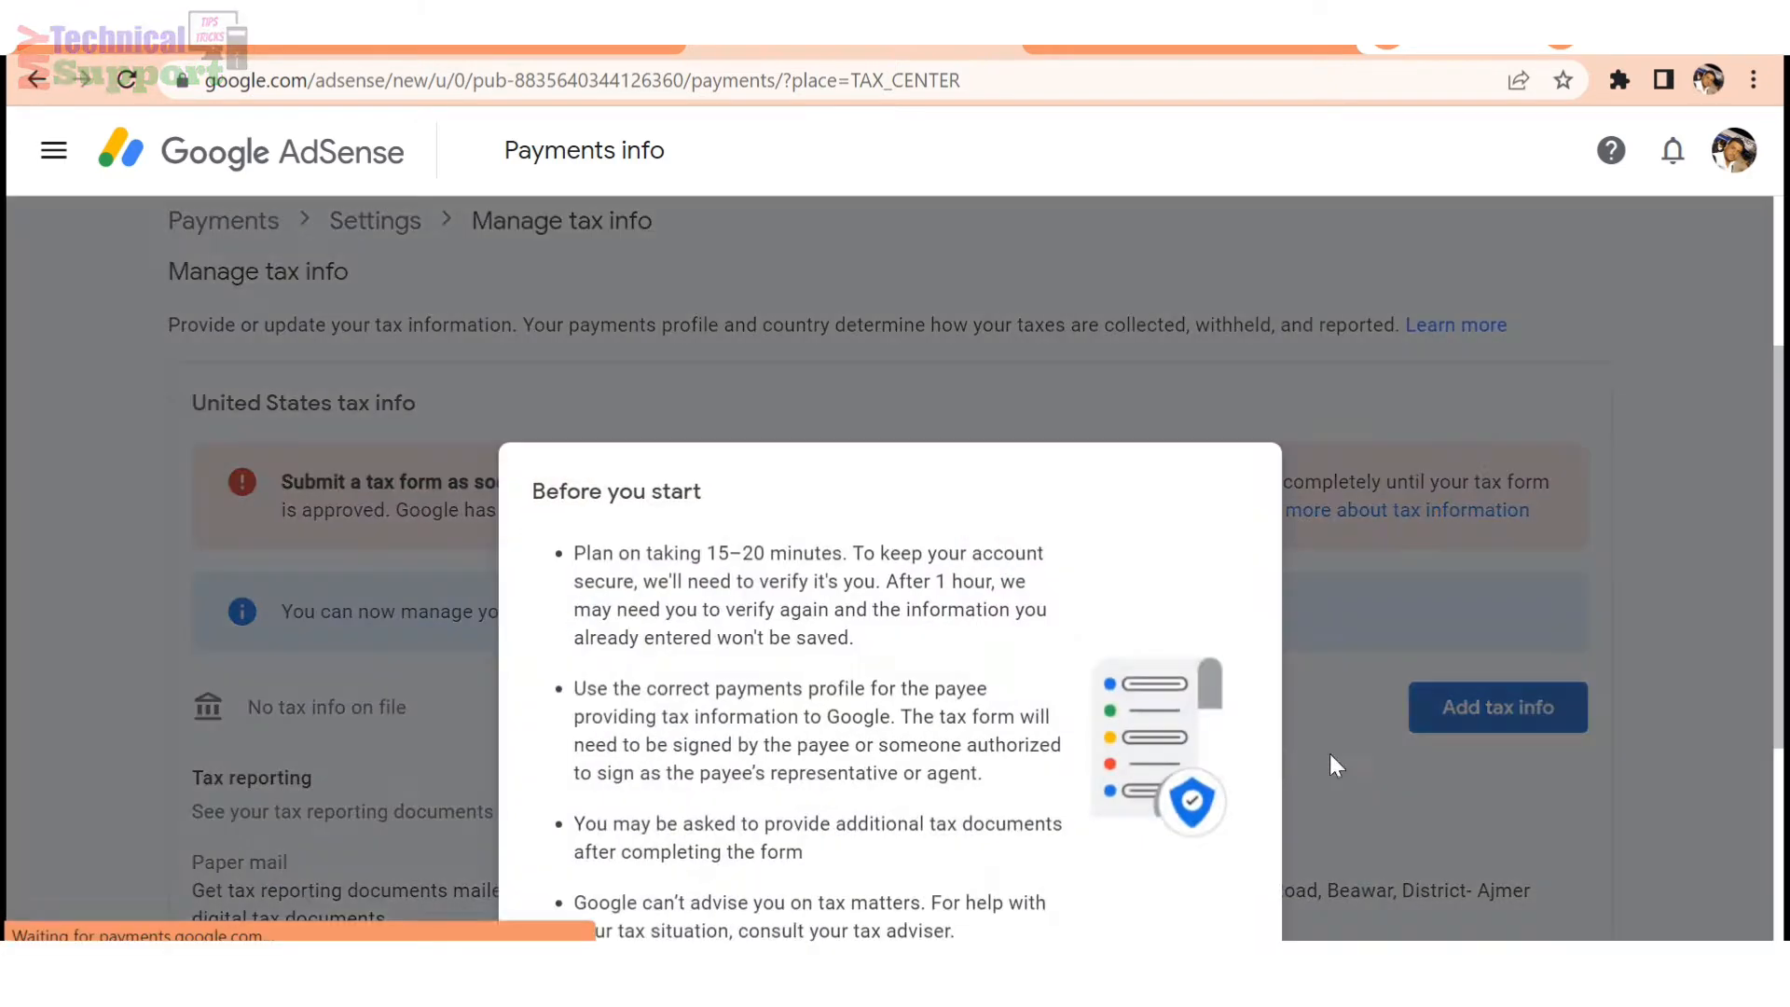
- Start the tax form and verify identity by submitting the account password
{"action": "scroll", "coordinate": [1156, 709], "scroll_direction": "down", "scroll_amount": 4}
{"action": "scroll", "coordinate": [1222, 718], "scroll_direction": "up", "scroll_amount": 2}
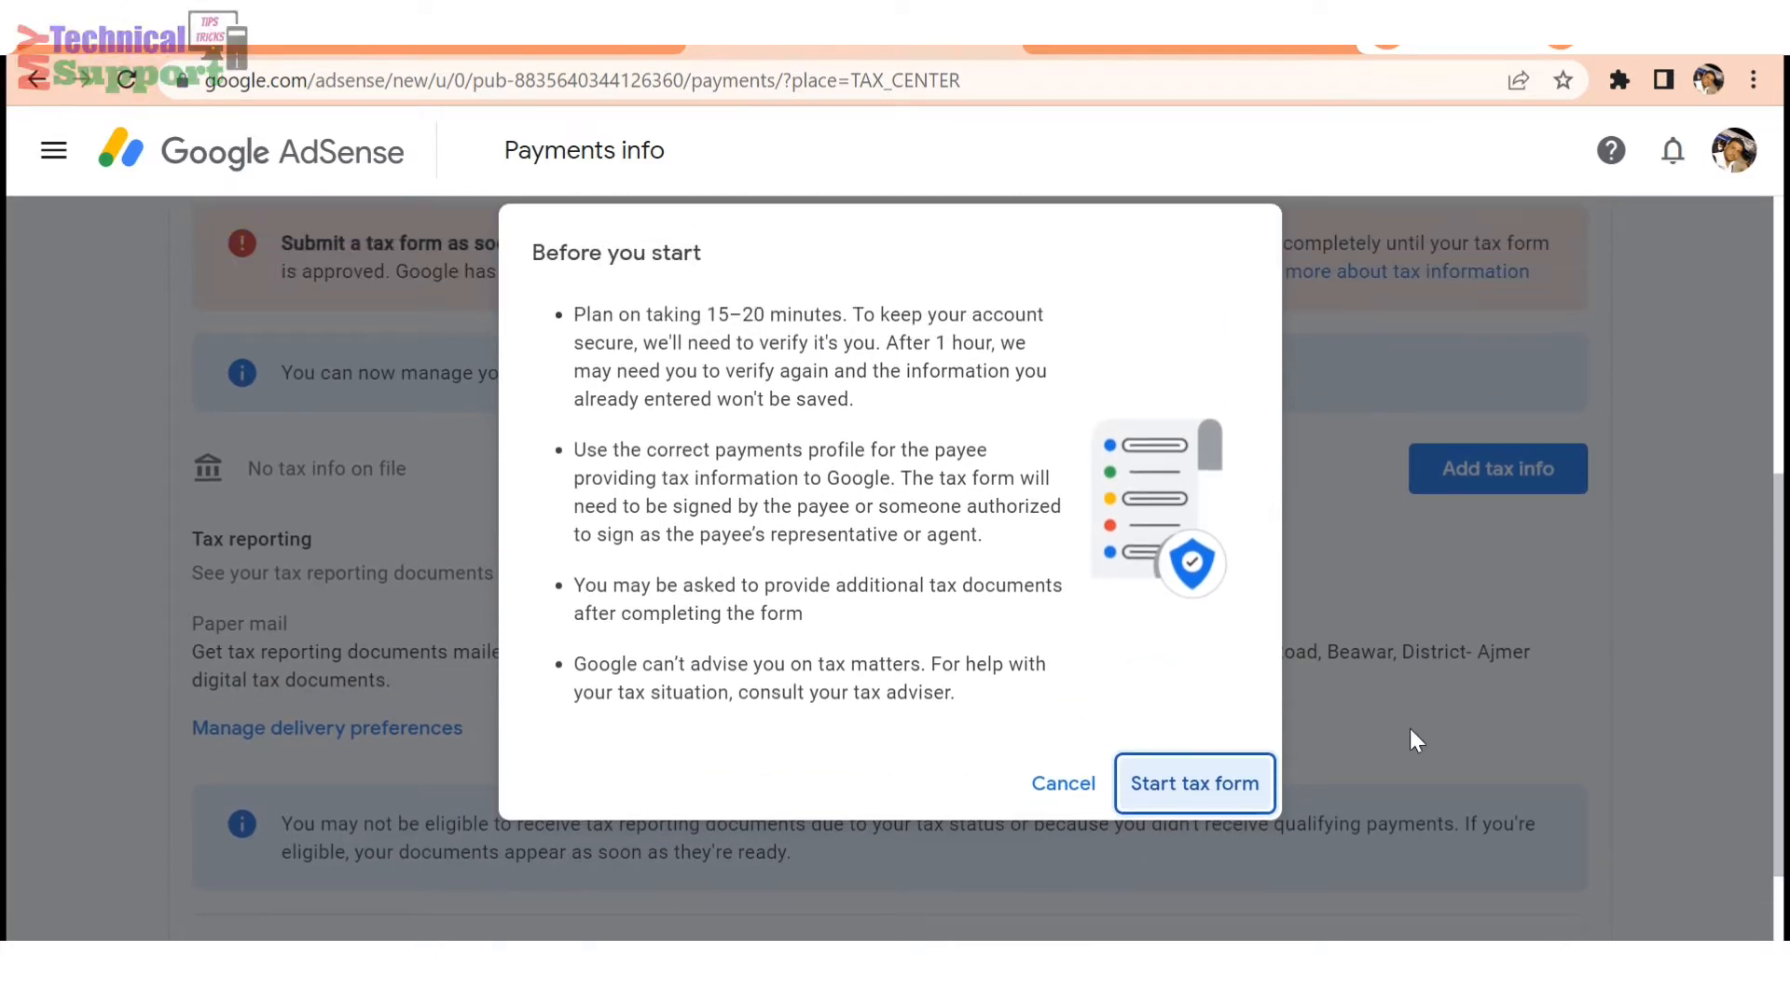
{"action": "left_click", "coordinate": [1217, 783]}
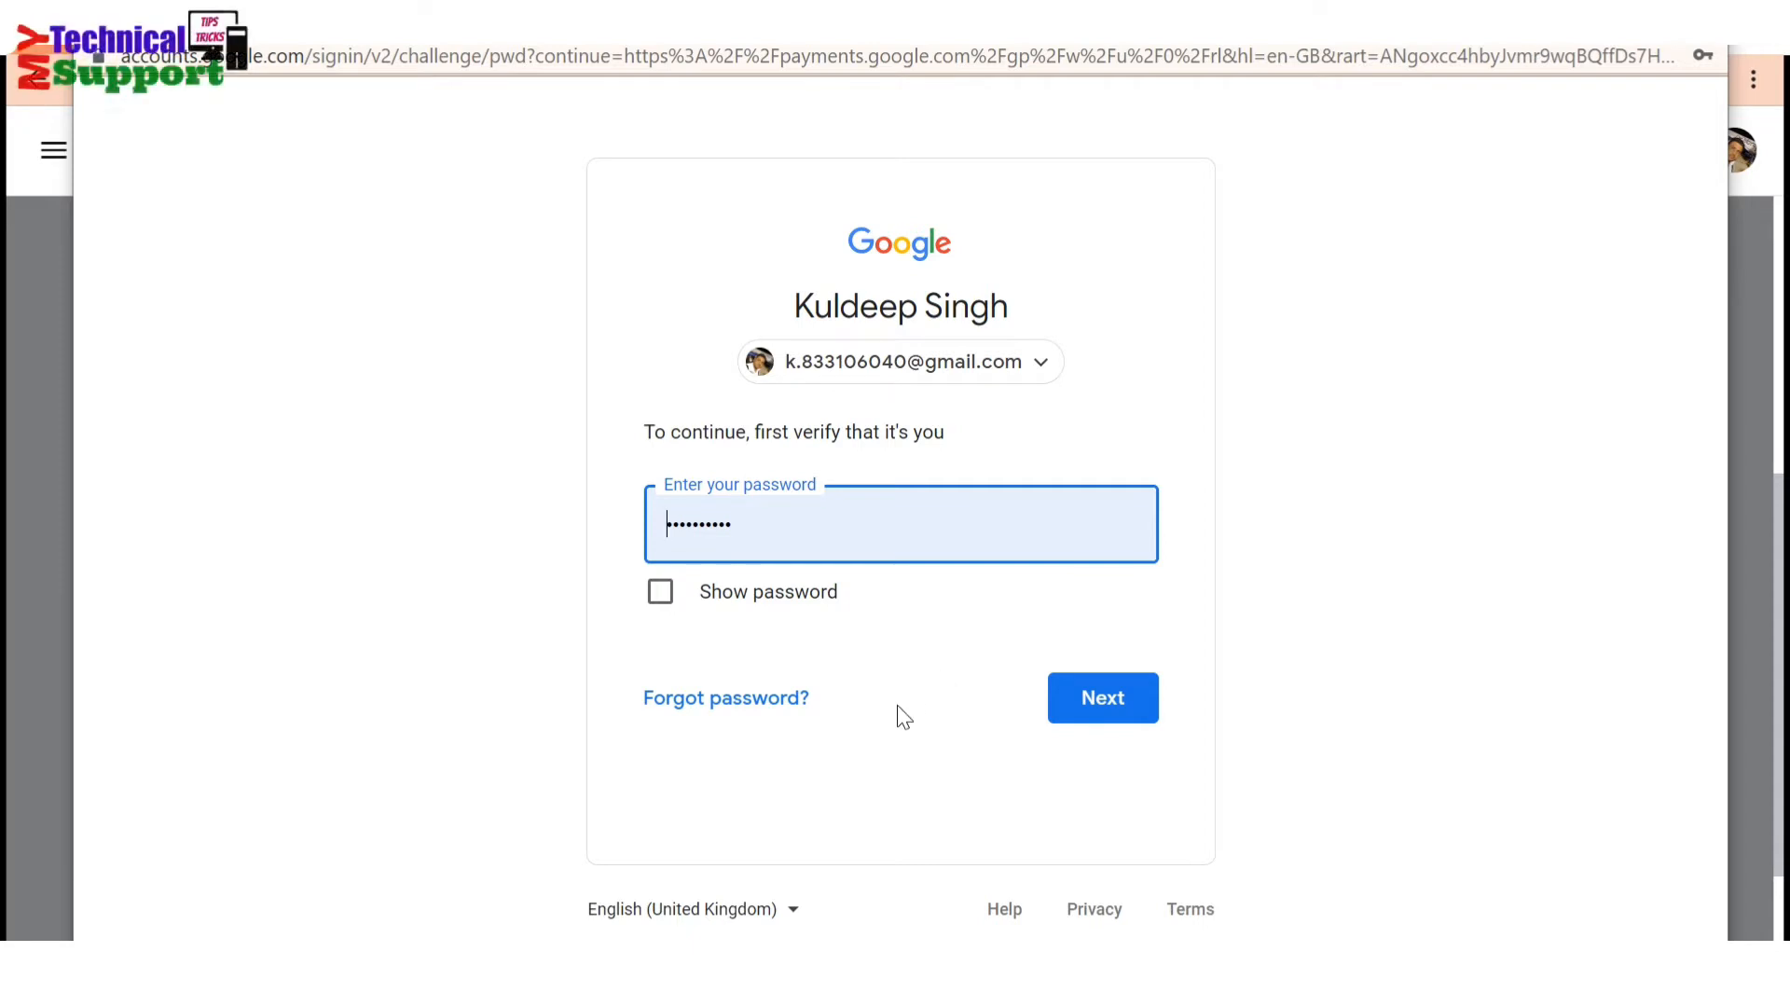
{"action": "left_click", "coordinate": [1101, 707]}
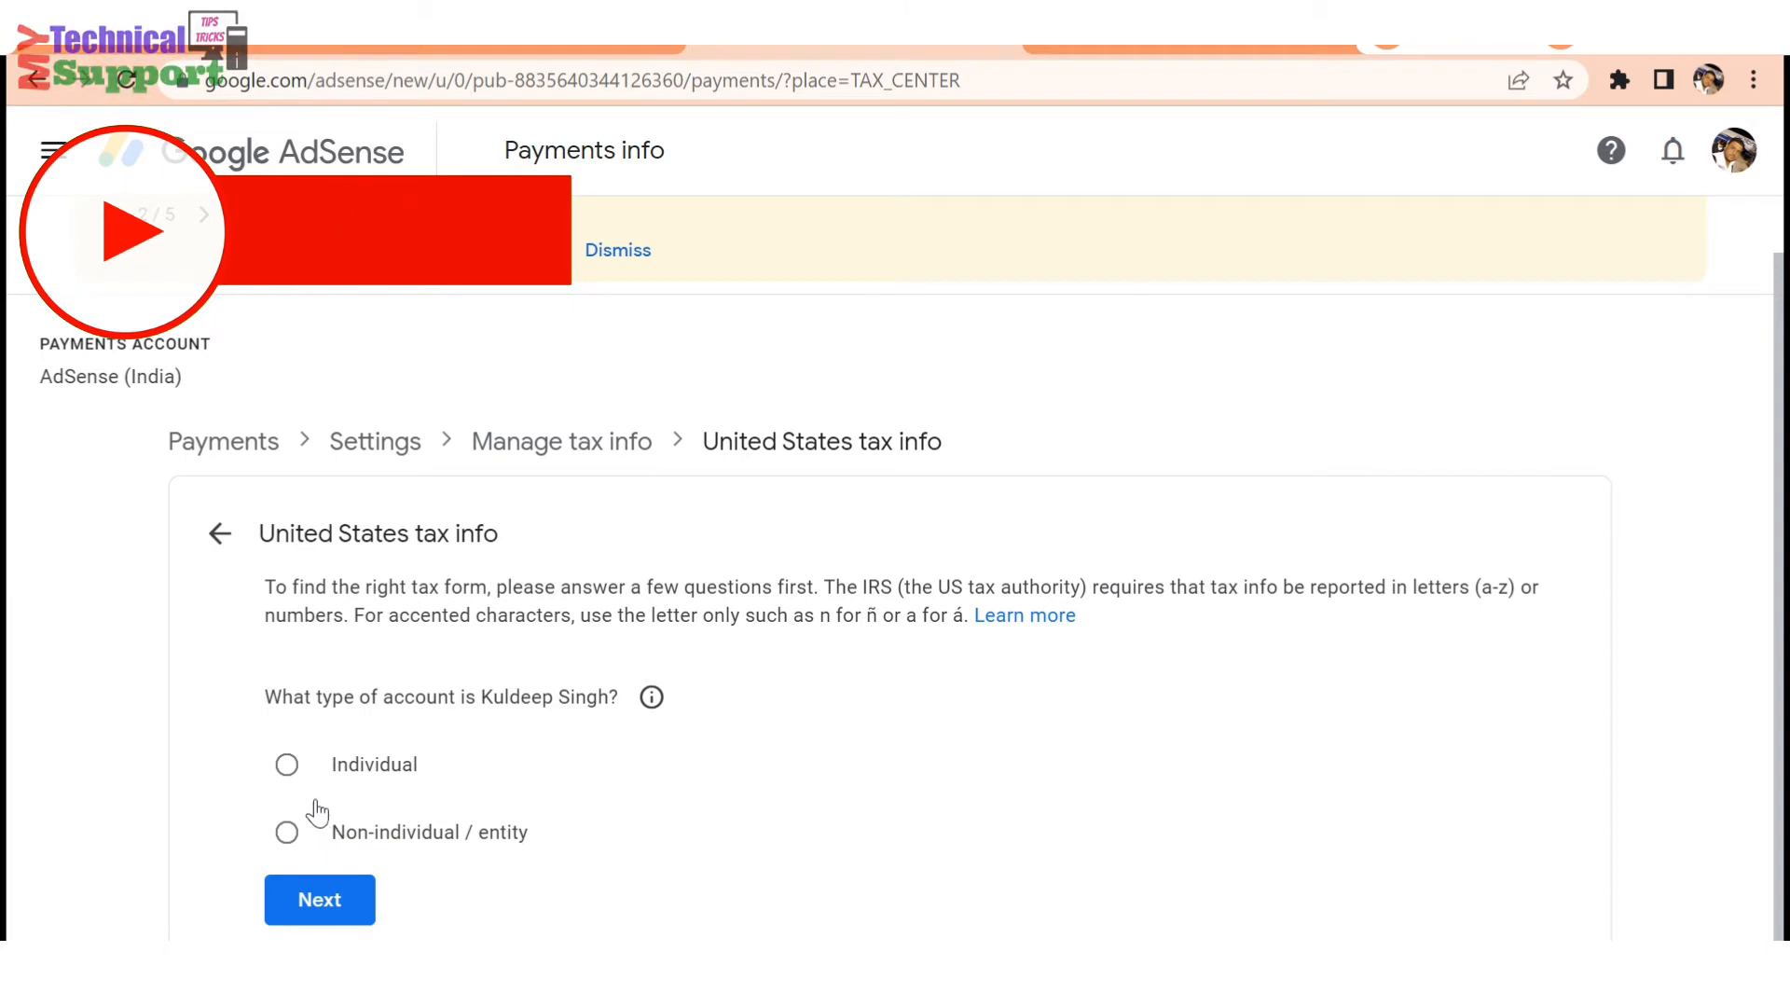
- Declare the account type as Individual and answer No to being a US citizen or resident
{"action": "left_click", "coordinate": [288, 767]}
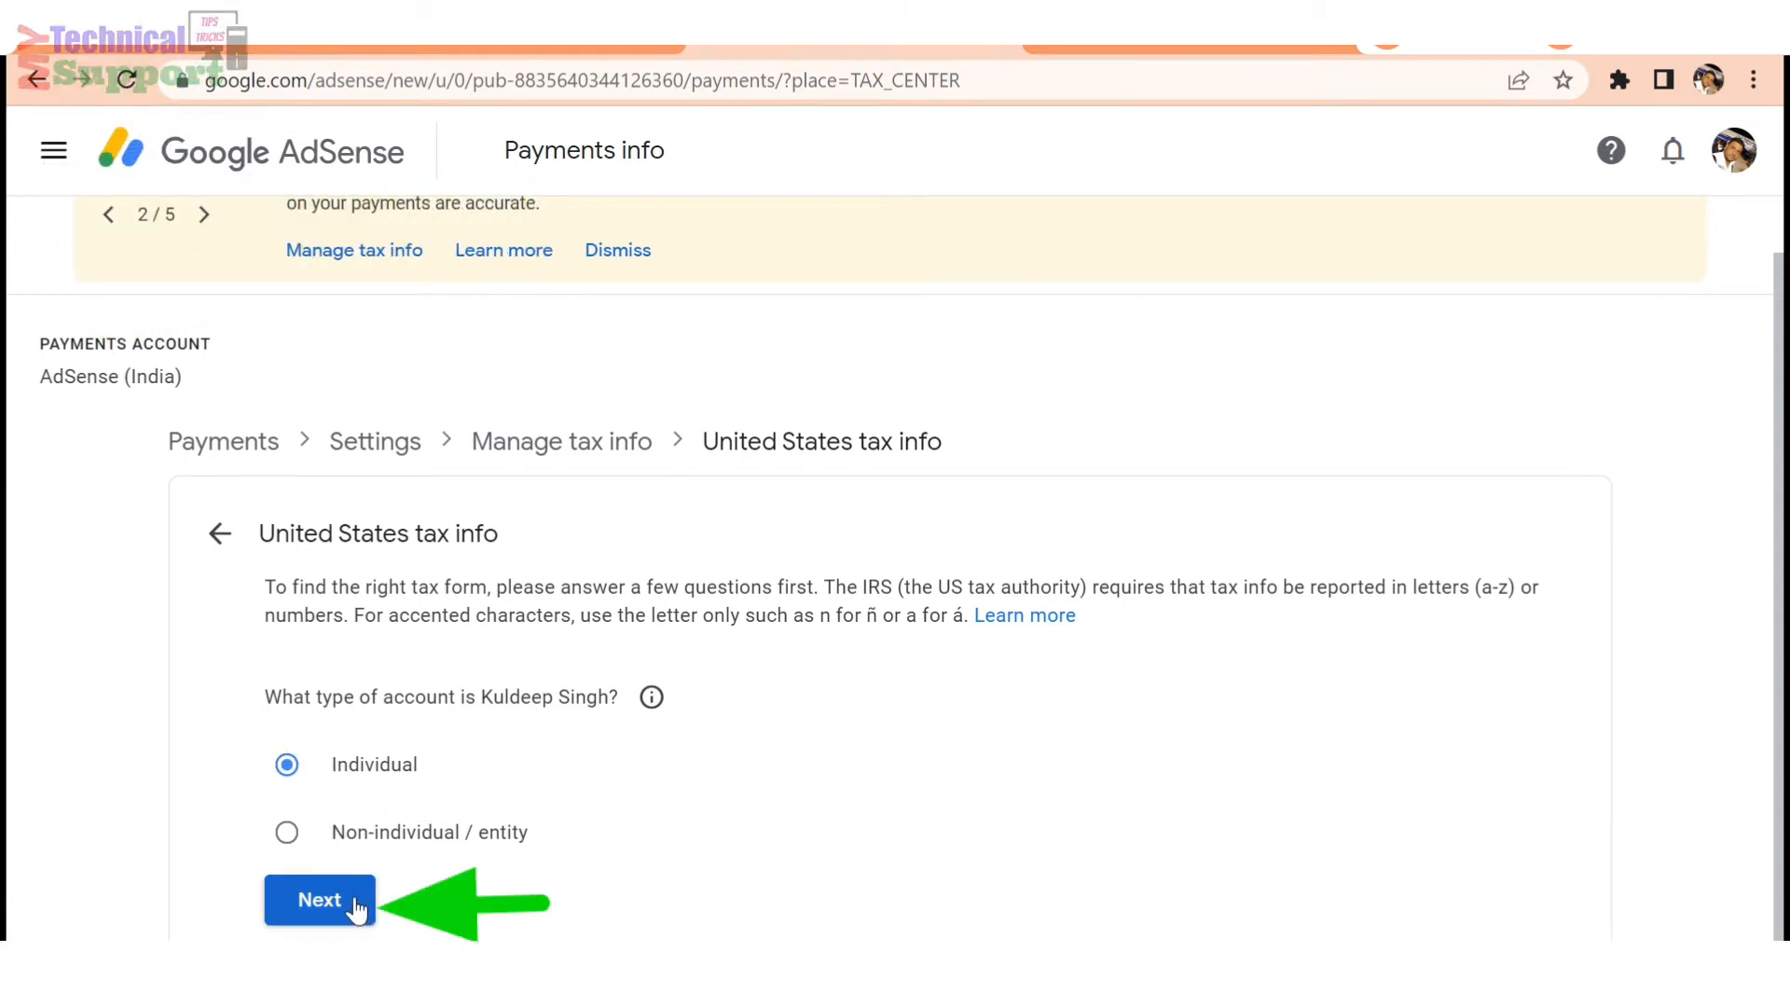
{"action": "left_click", "coordinate": [320, 900]}
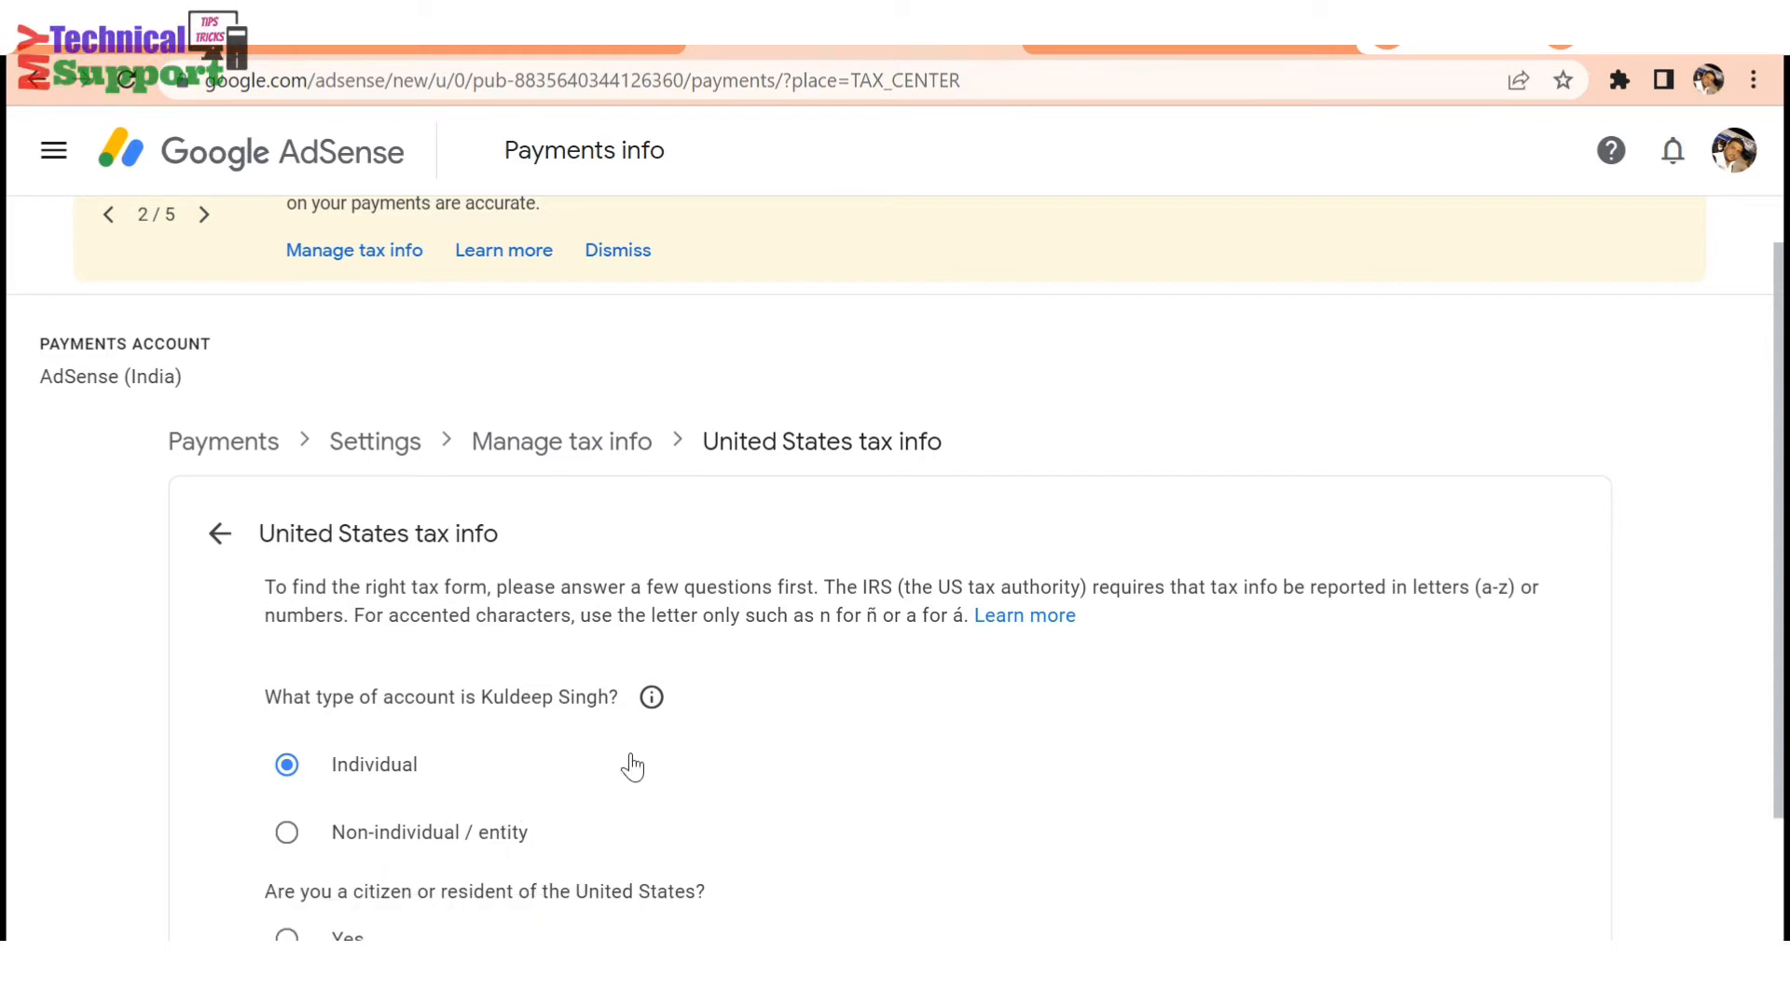
{"action": "scroll", "coordinate": [629, 759], "scroll_direction": "down", "scroll_amount": 2}
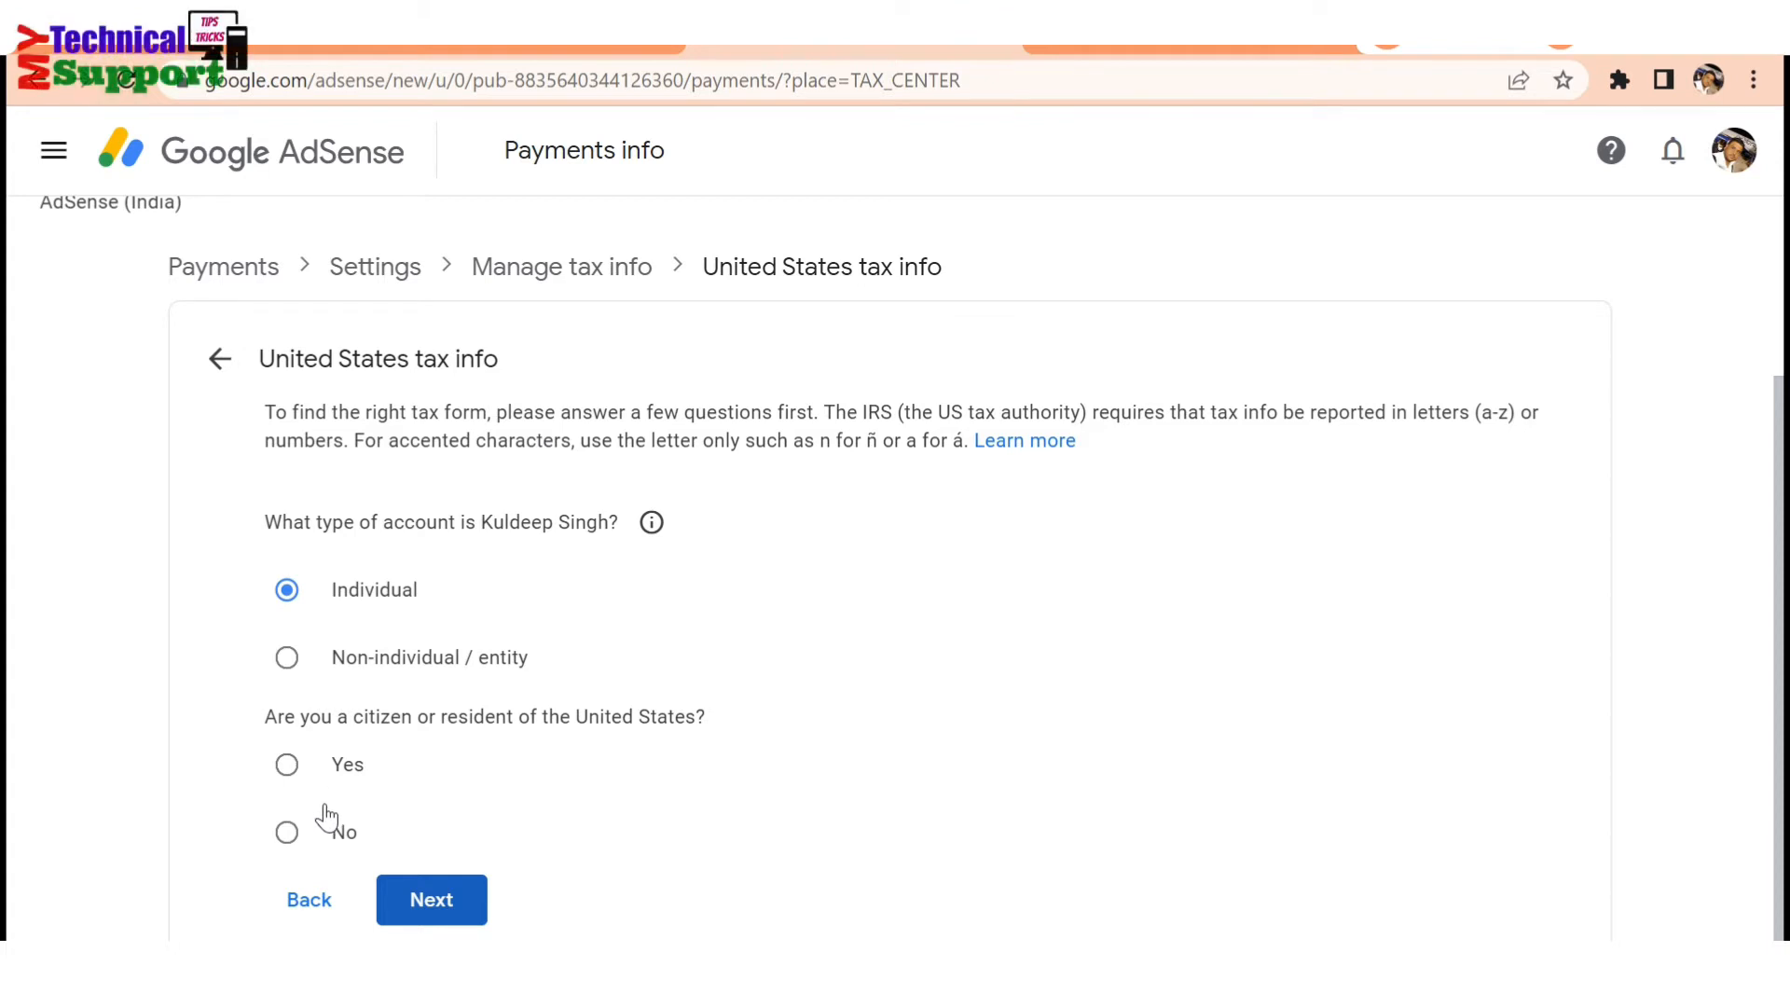
{"action": "left_click", "coordinate": [287, 837]}
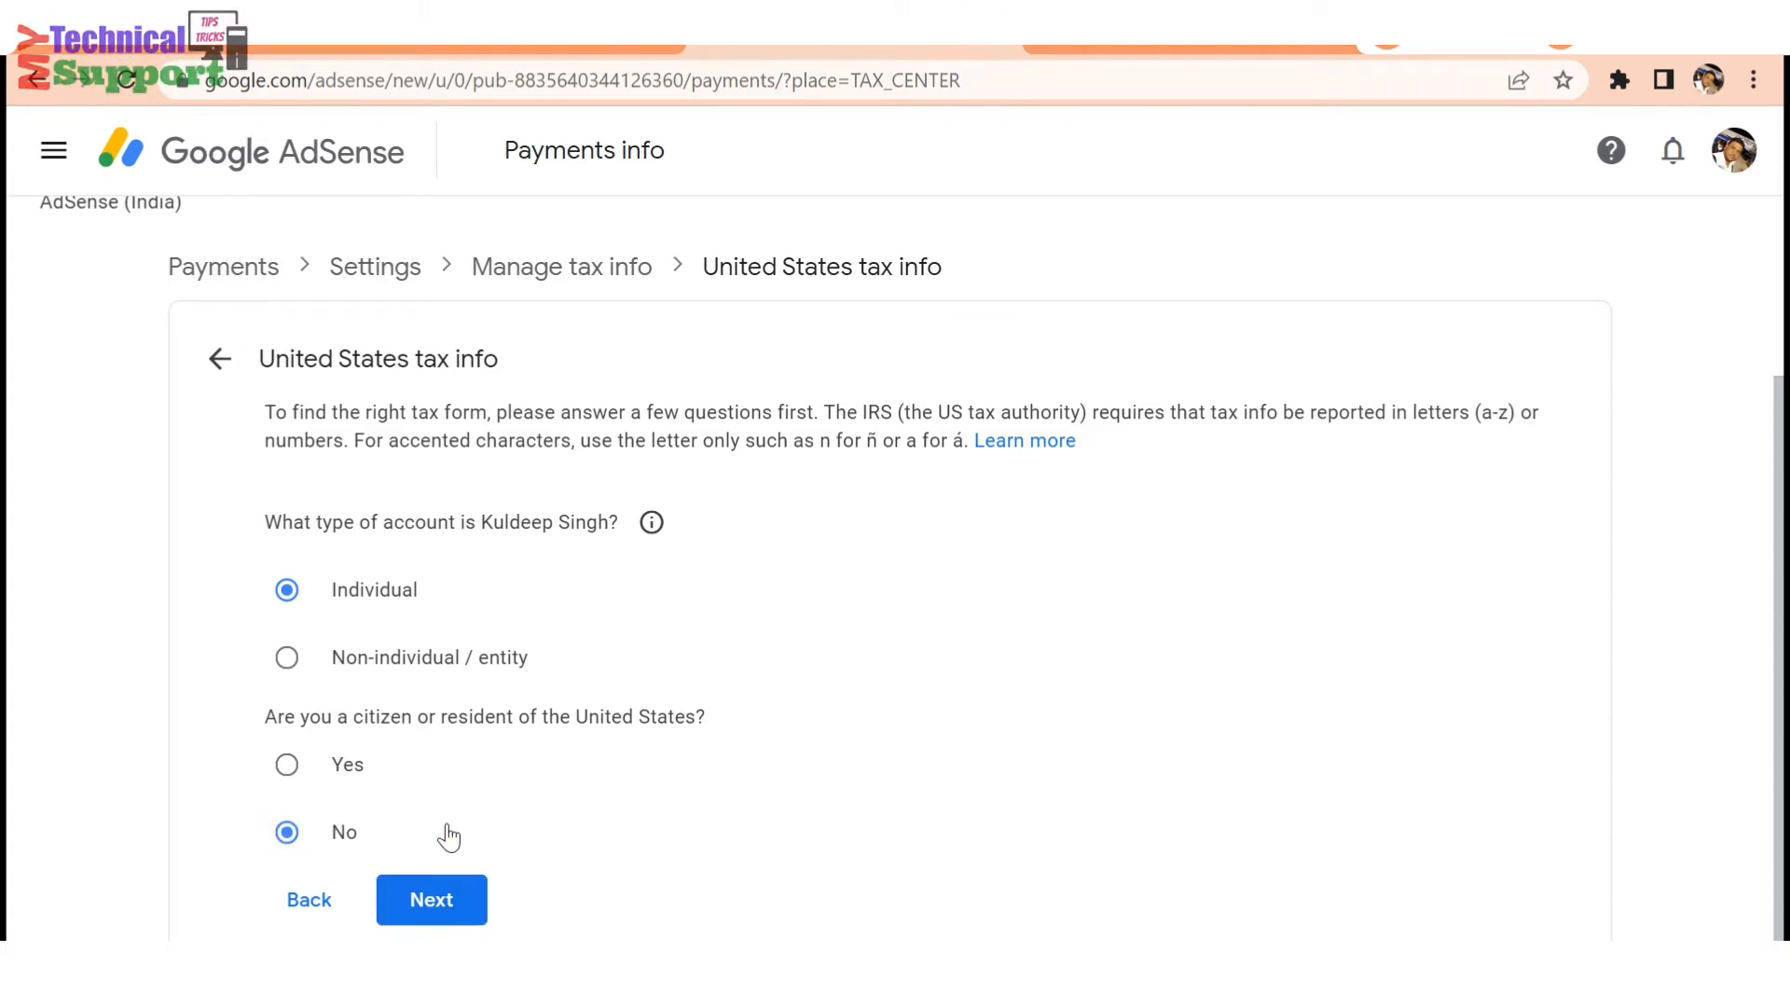
{"action": "left_click", "coordinate": [441, 897]}
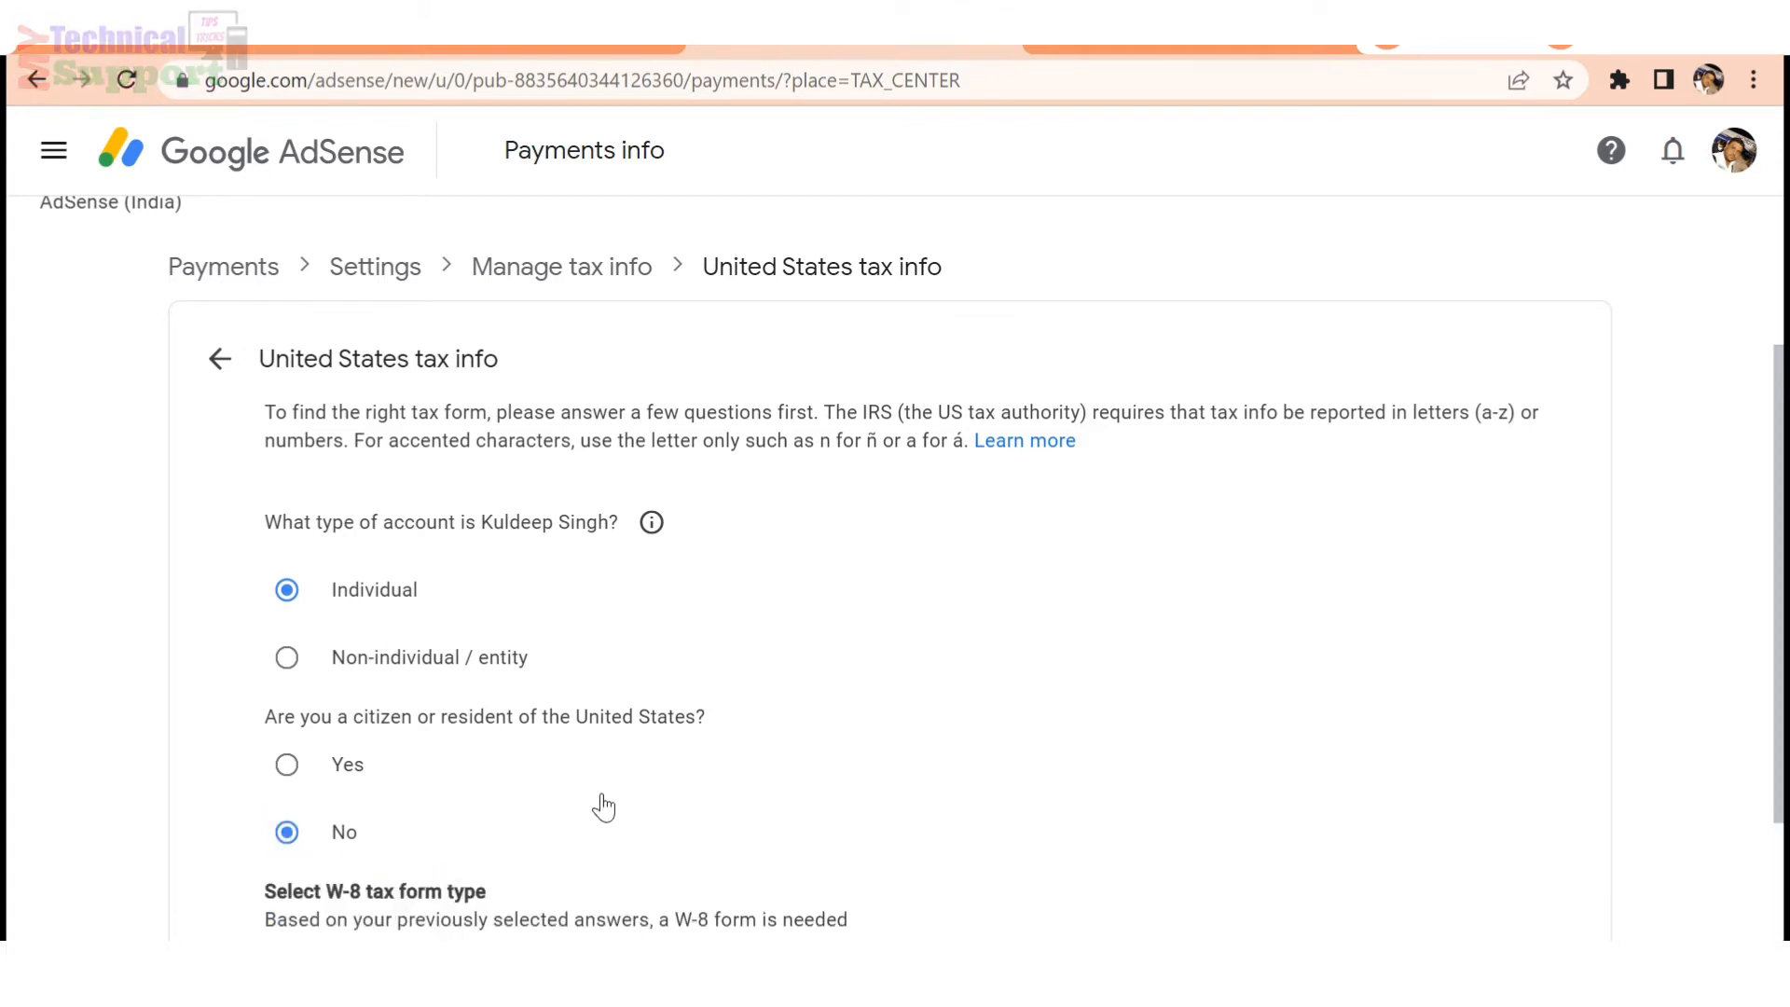
- Choose W-8BEN as the W-8 tax form type and start that form
{"action": "scroll", "coordinate": [604, 804], "scroll_direction": "down", "scroll_amount": 2}
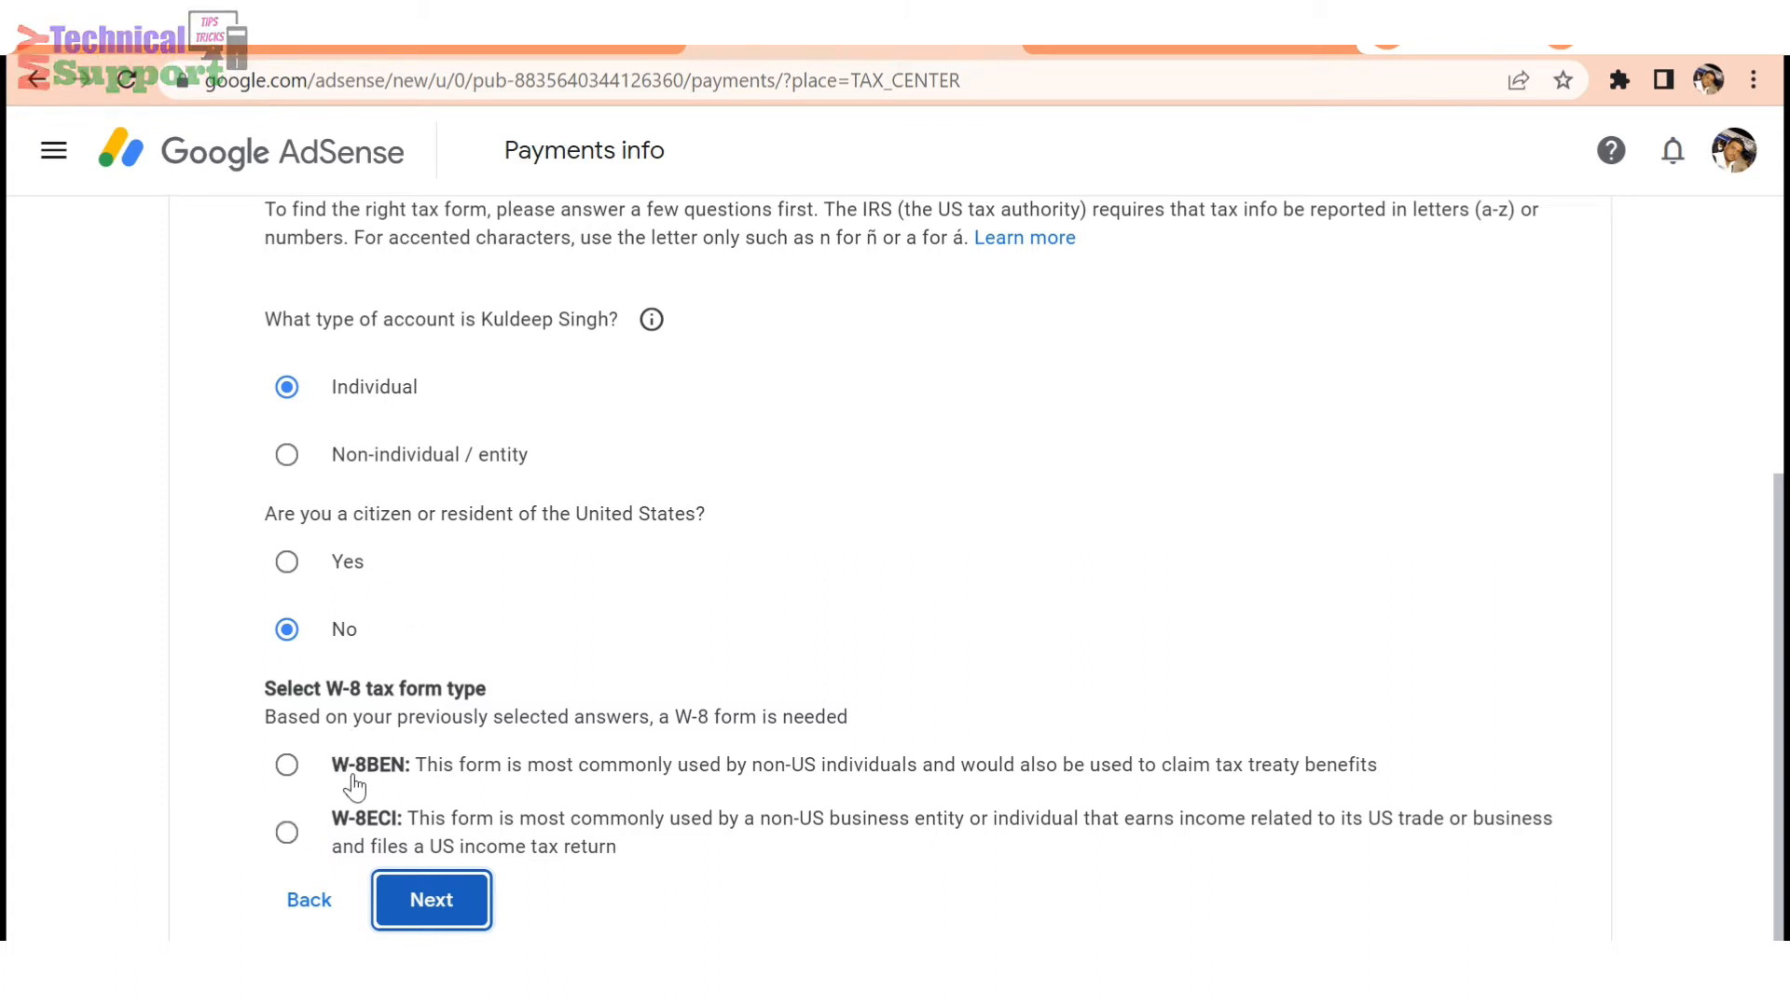
{"action": "left_click", "coordinate": [288, 767]}
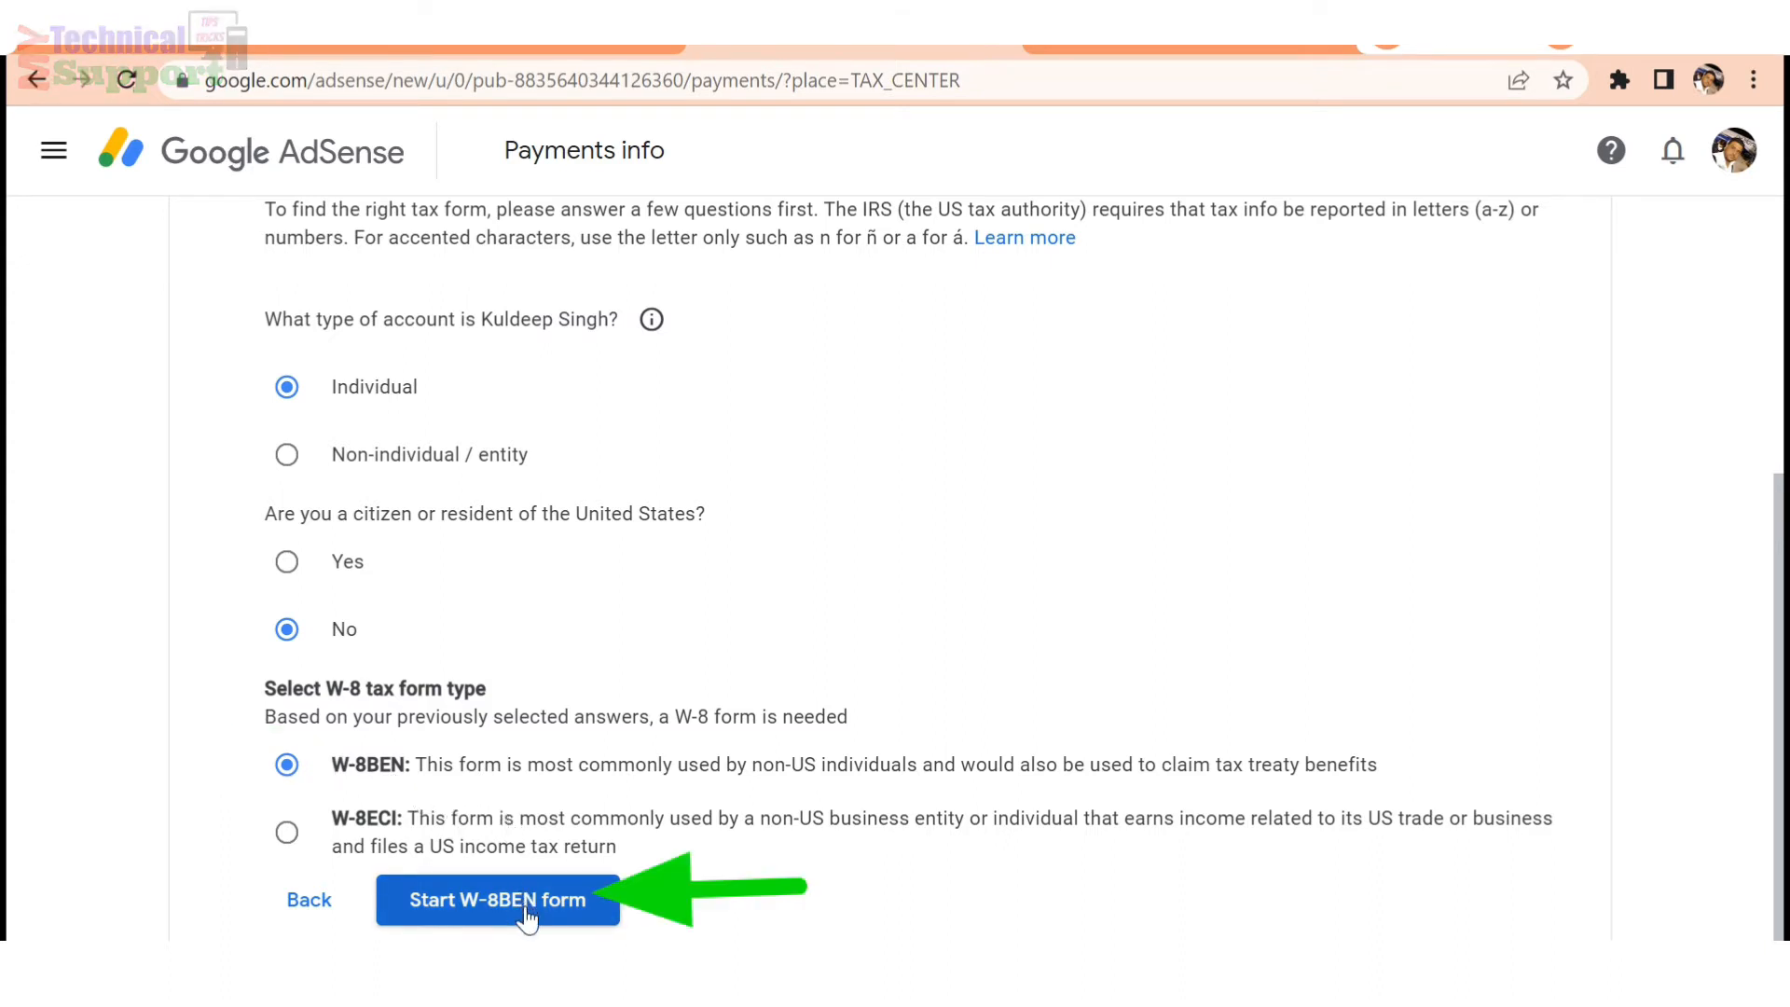
{"action": "left_click", "coordinate": [492, 902]}
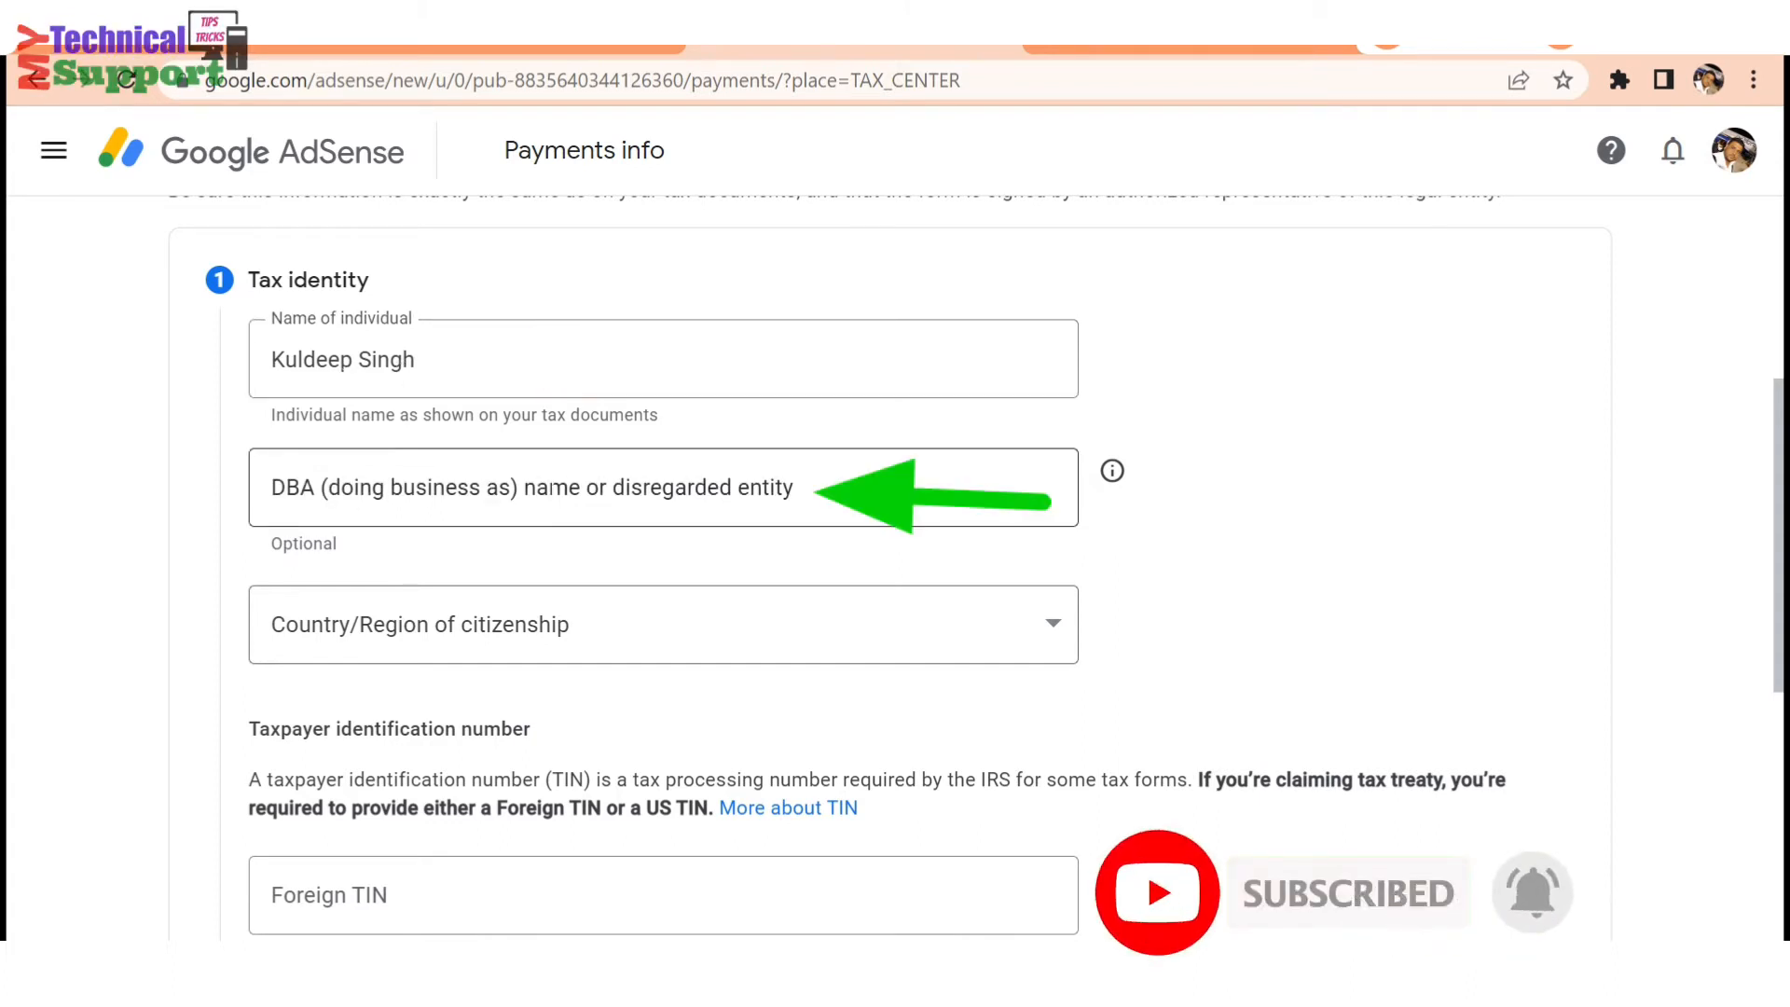
{"action": "left_click", "coordinate": [508, 639]}
{"action": "key", "text": "i"}
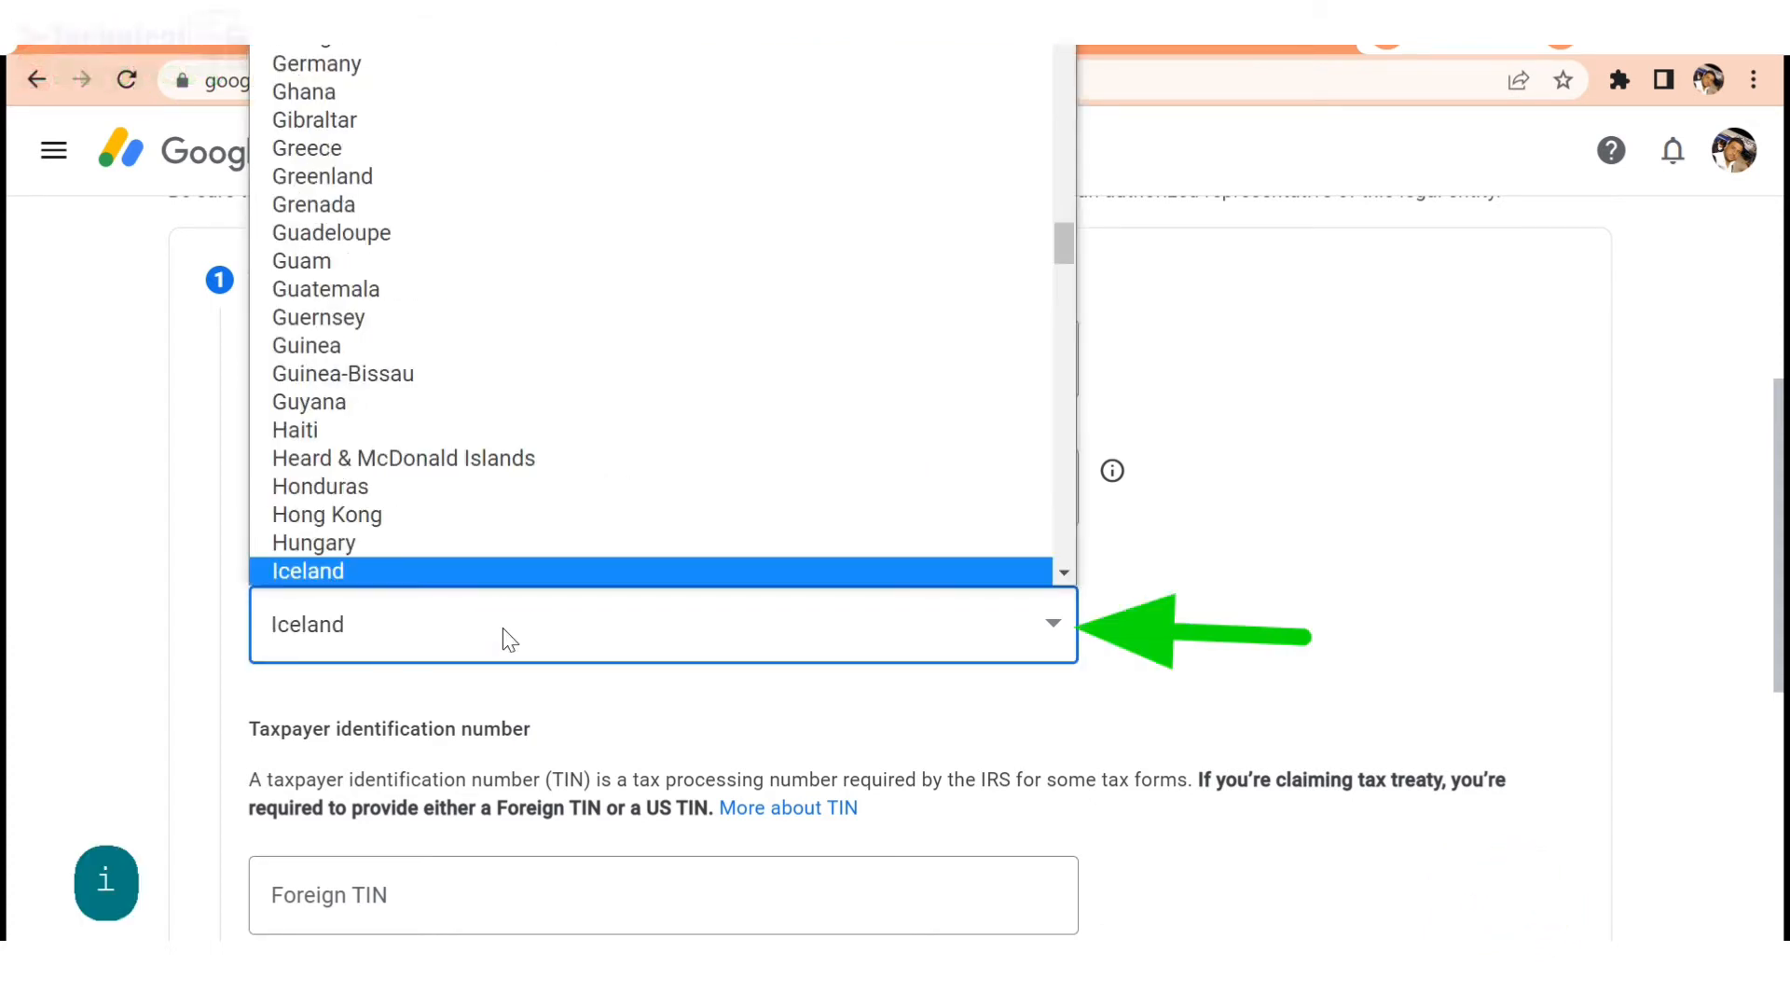
{"action": "key", "text": "n"}
{"action": "left_click", "coordinate": [491, 569]}
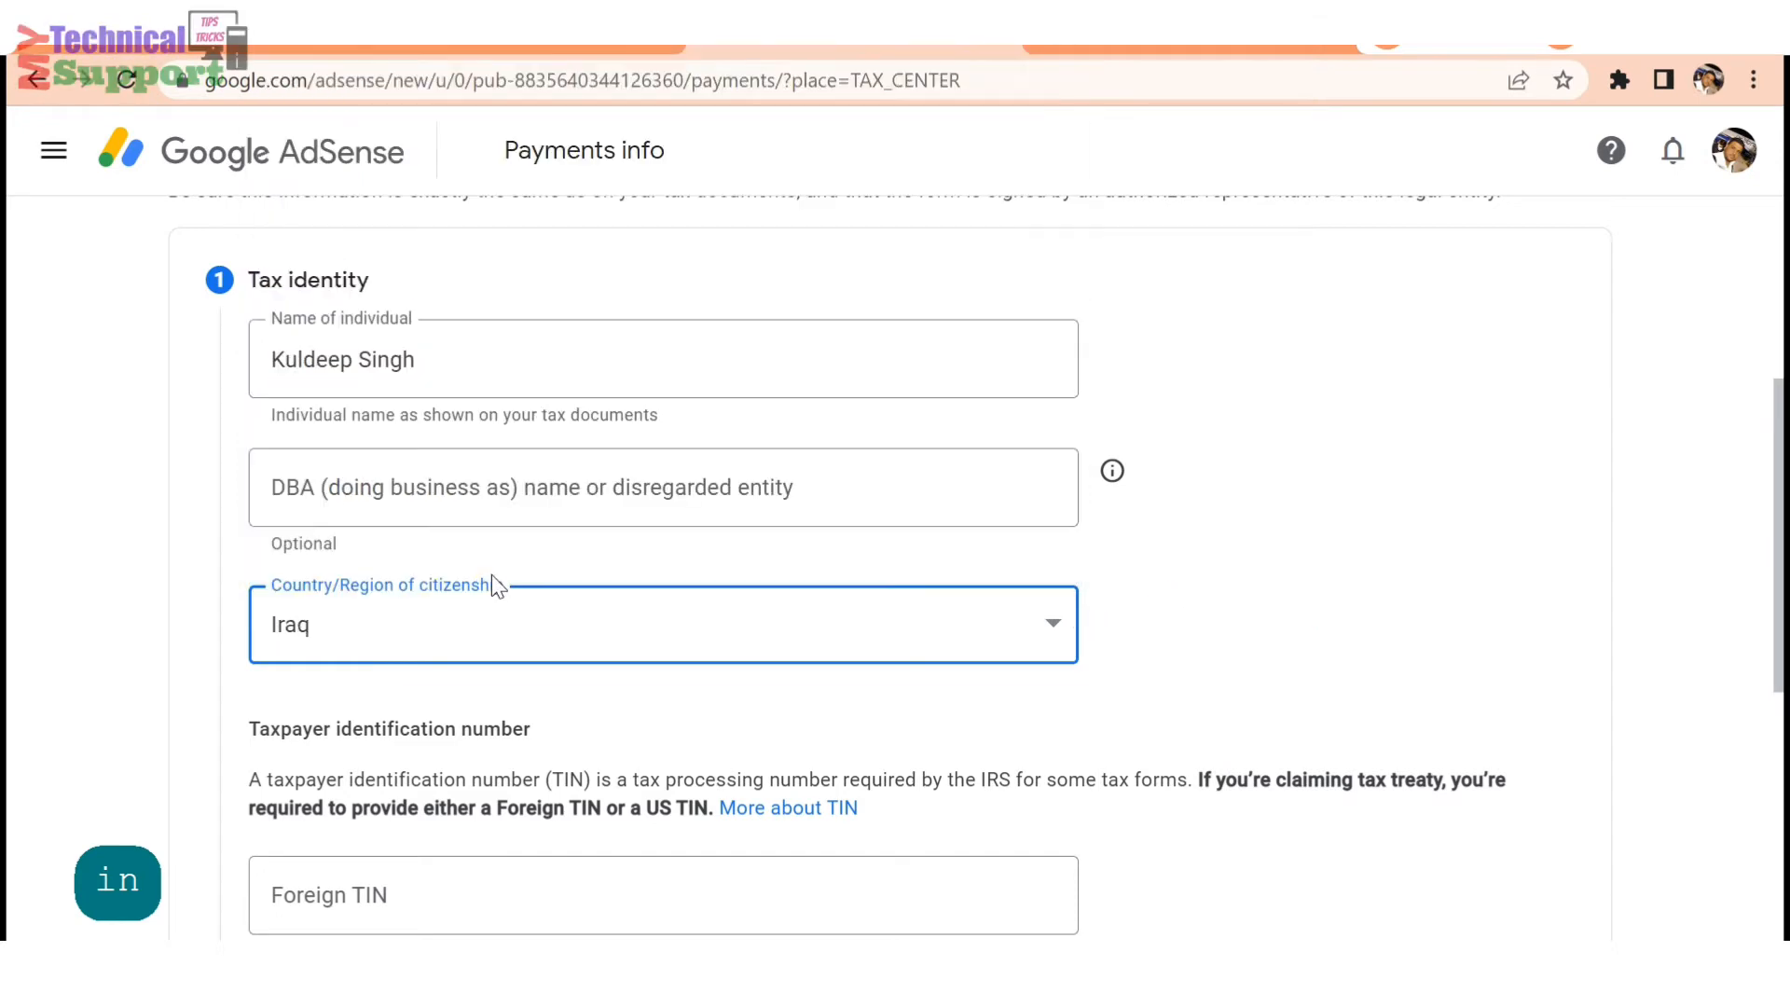
{"action": "left_click", "coordinate": [472, 618]}
{"action": "left_click", "coordinate": [474, 630]}
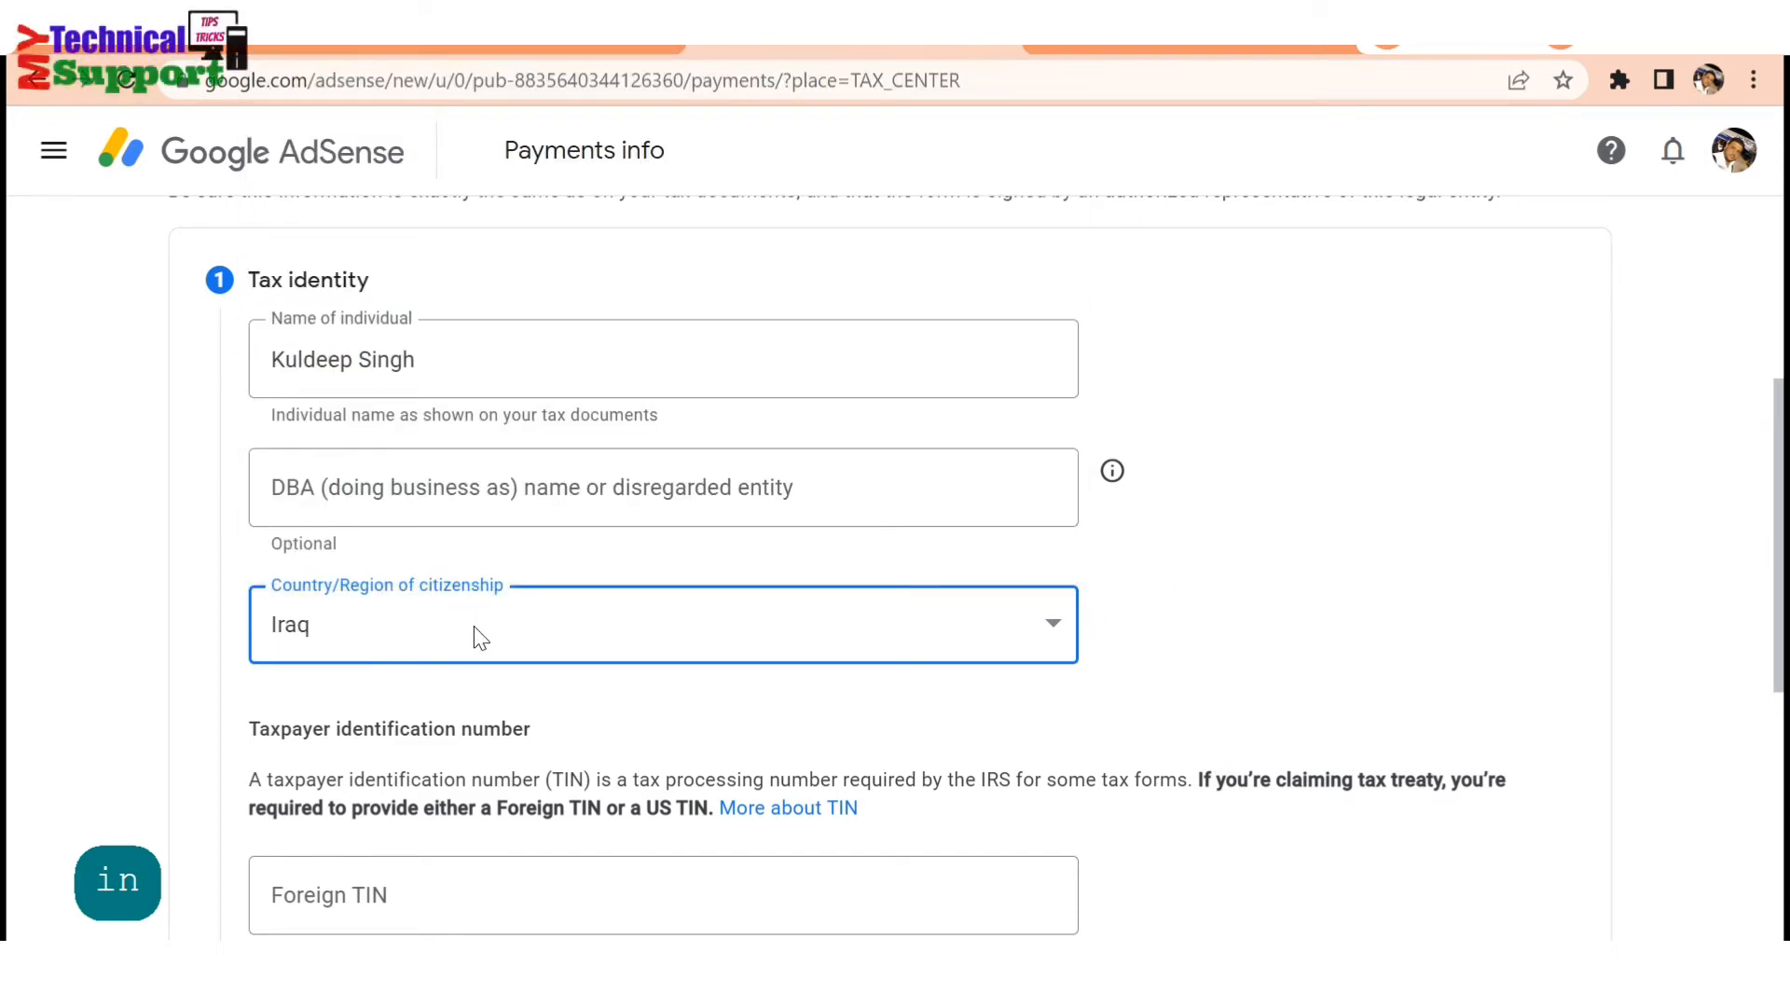
{"action": "key", "text": "i"}
{"action": "key", "text": "i"}
{"action": "key", "text": "i"}
- Set the country/region of citizenship to India in the tax identity section
{"action": "left_click", "coordinate": [477, 634]}
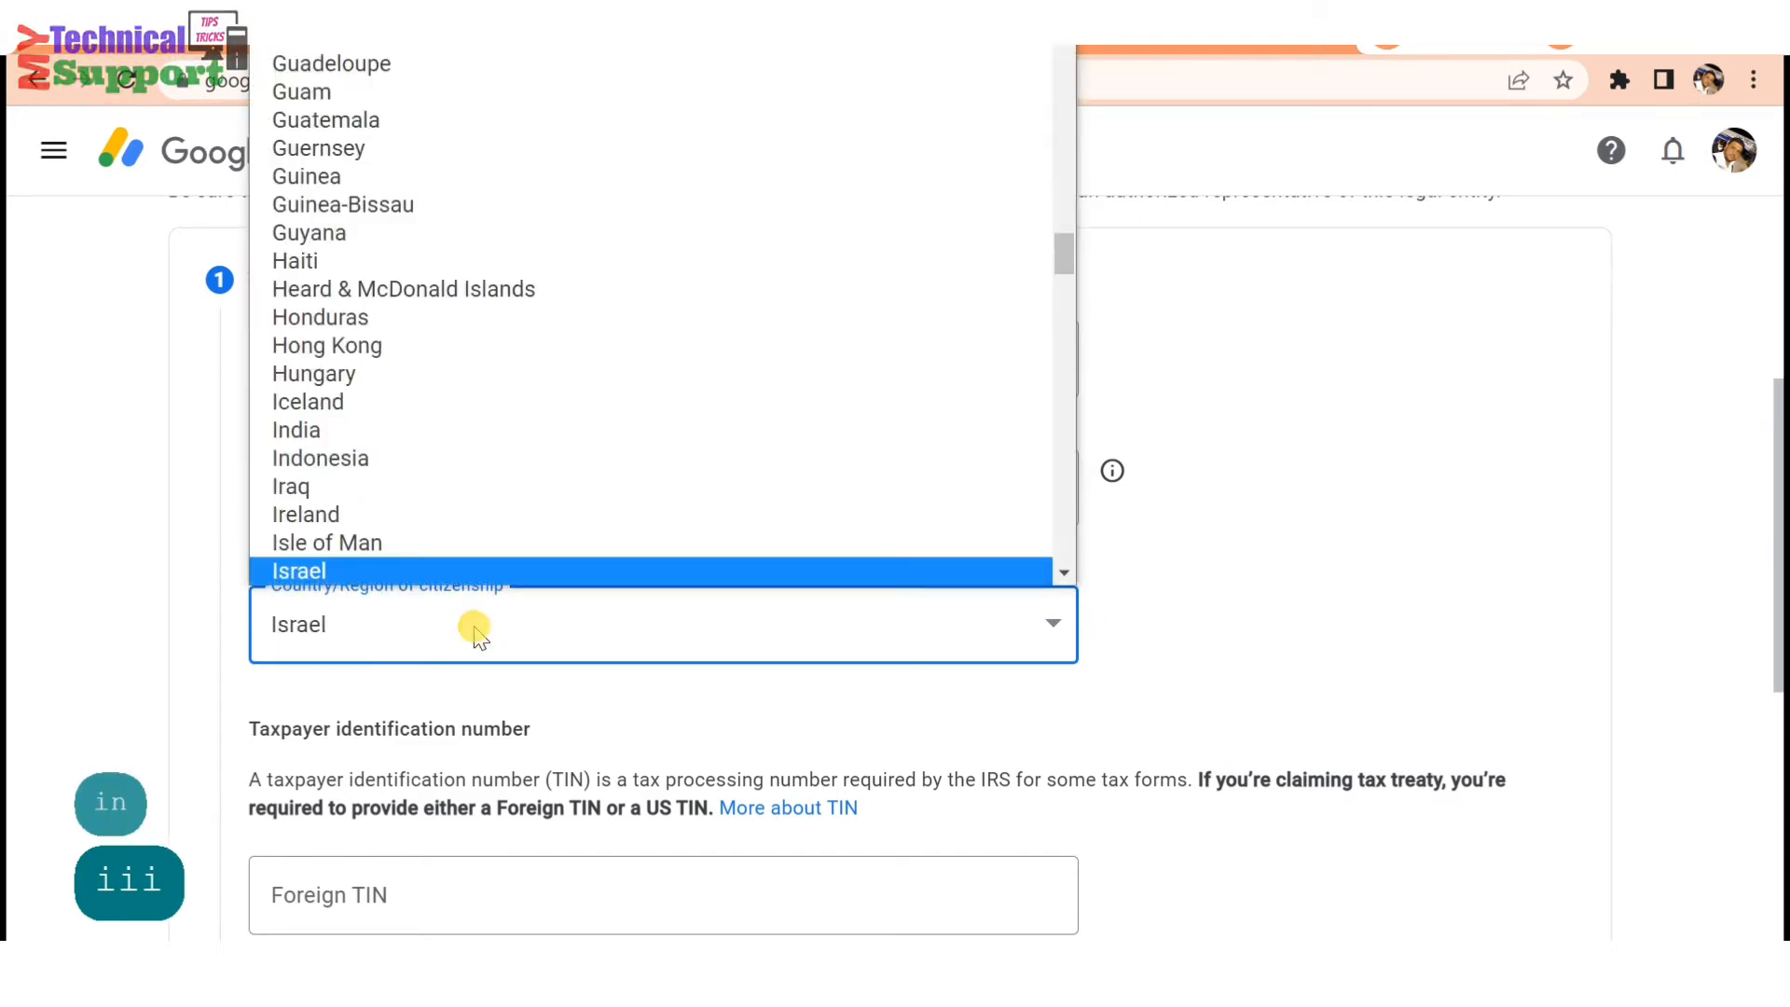
{"action": "key", "text": "i"}
{"action": "key", "text": "n"}
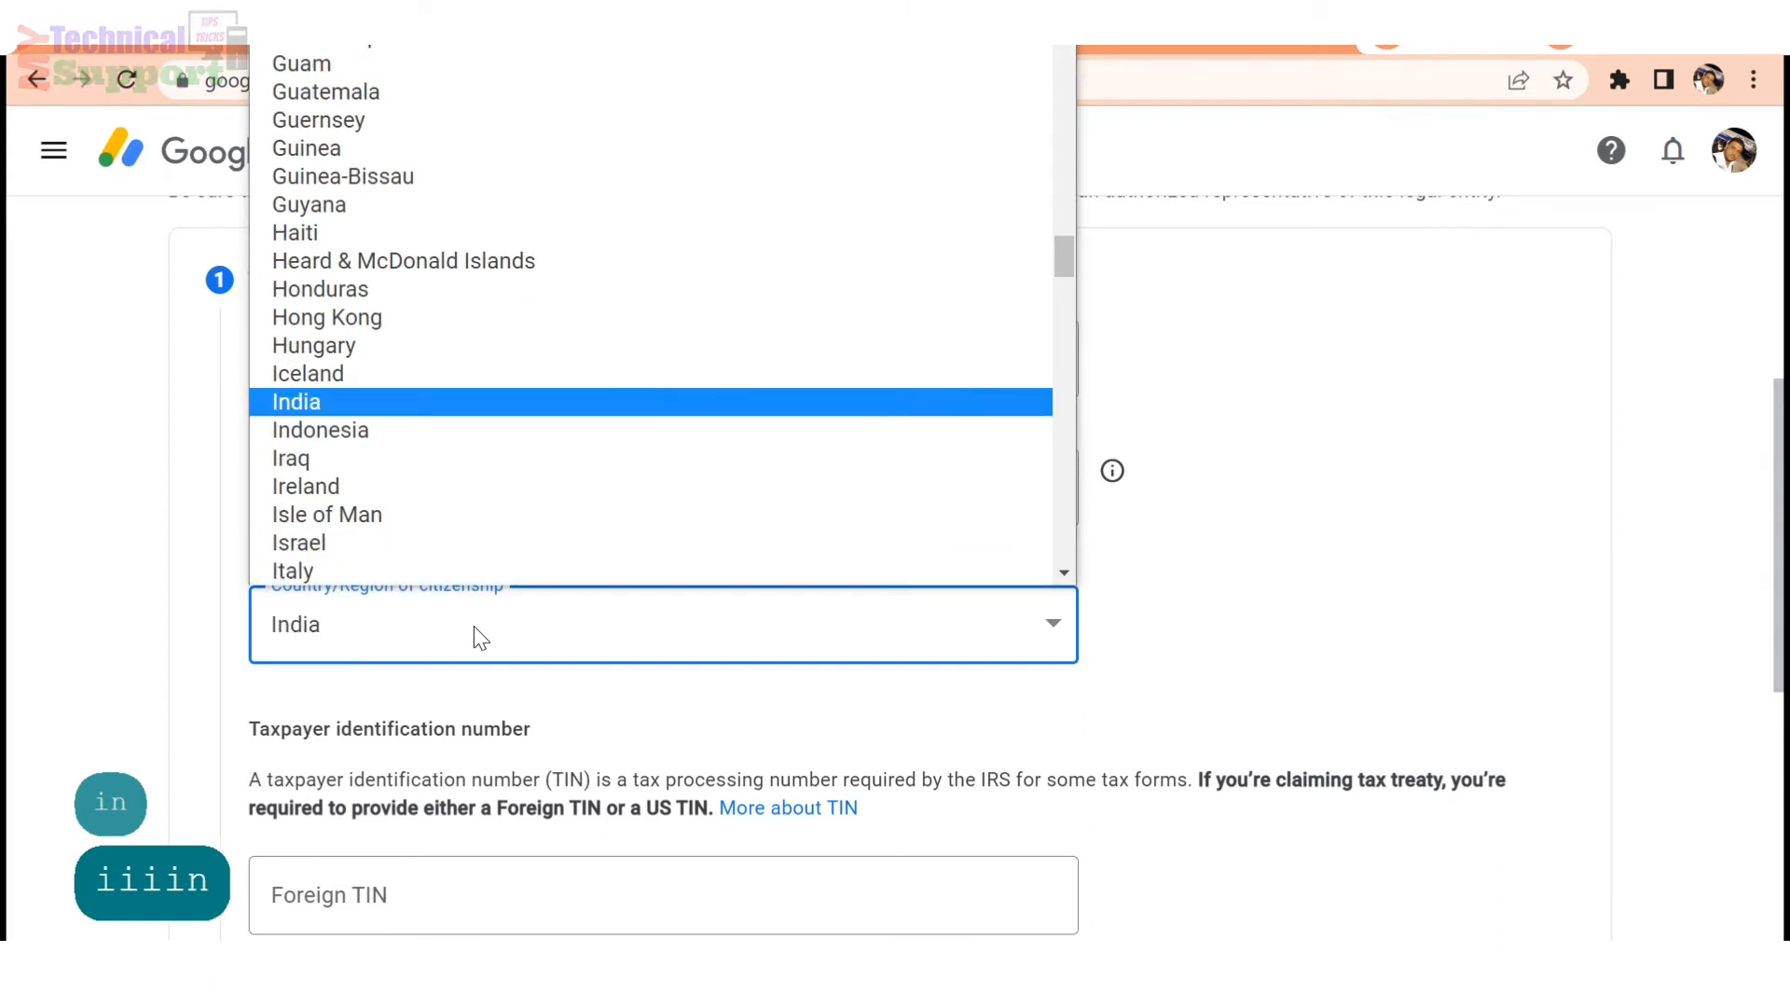
{"action": "left_click", "coordinate": [473, 625]}
{"action": "left_click", "coordinate": [759, 701]}
- Enter the taxpayer identification number as the Foreign TIN and continue to the address section
{"action": "scroll", "coordinate": [757, 701], "scroll_direction": "down", "scroll_amount": 3}
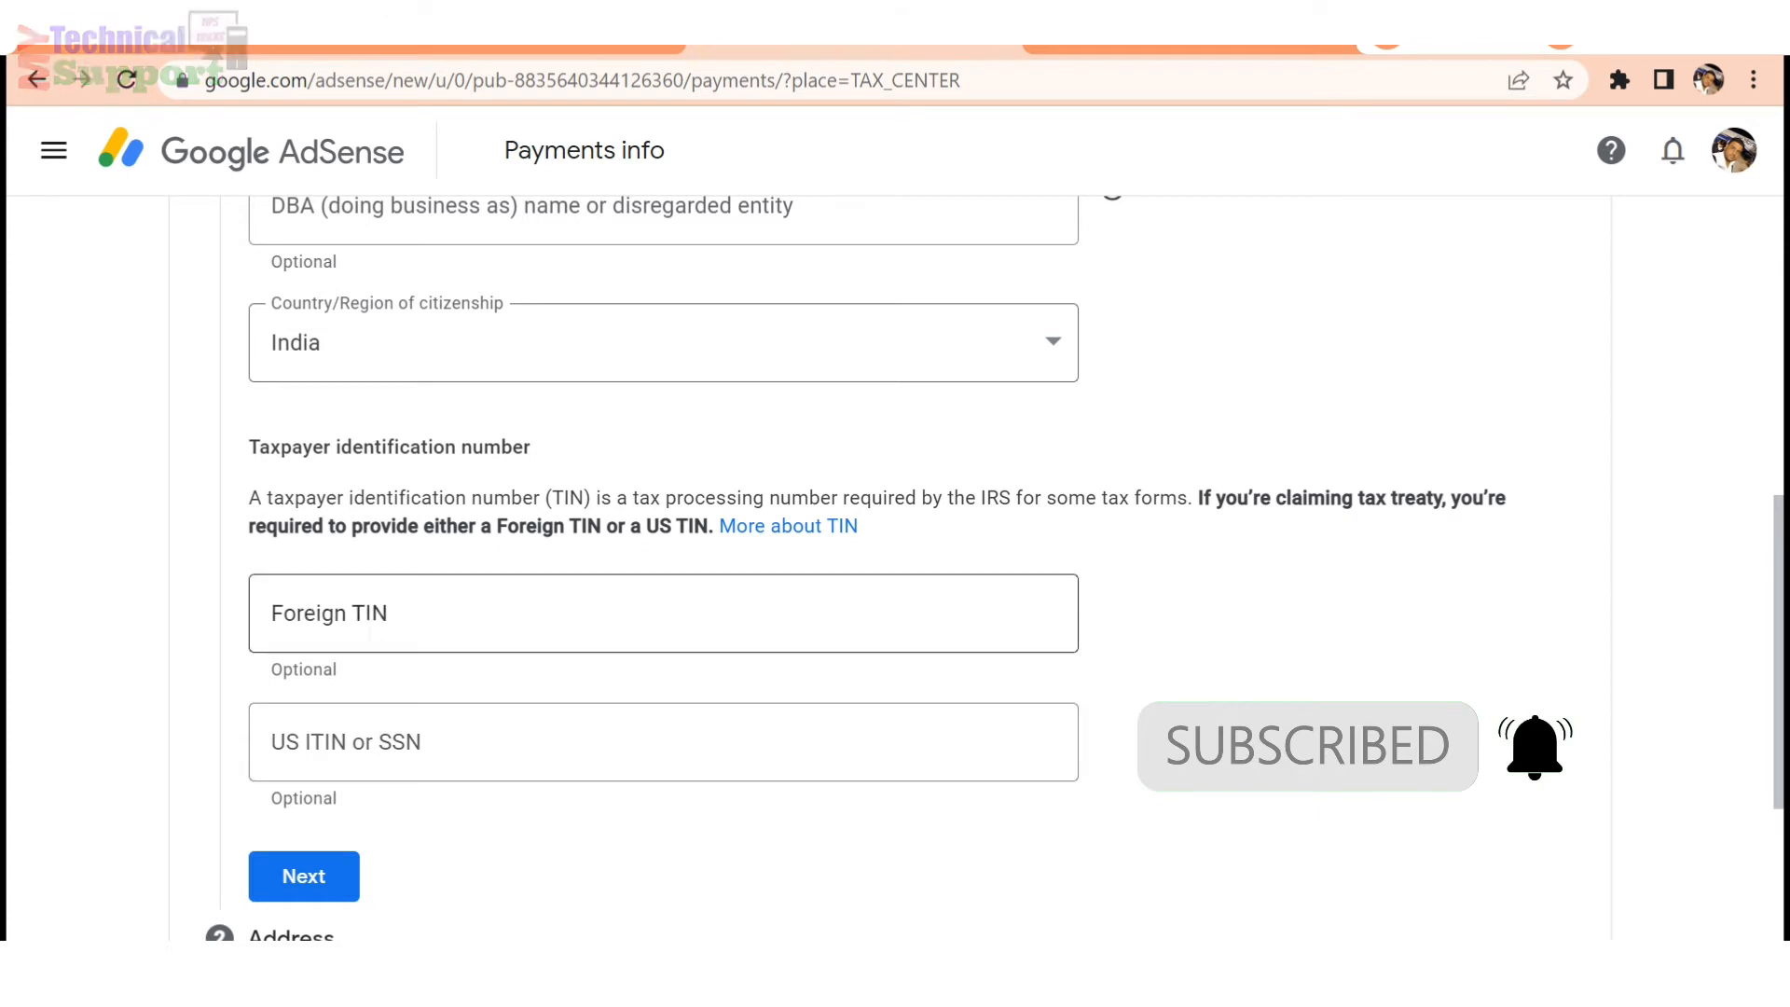
{"action": "left_click", "coordinate": [320, 619]}
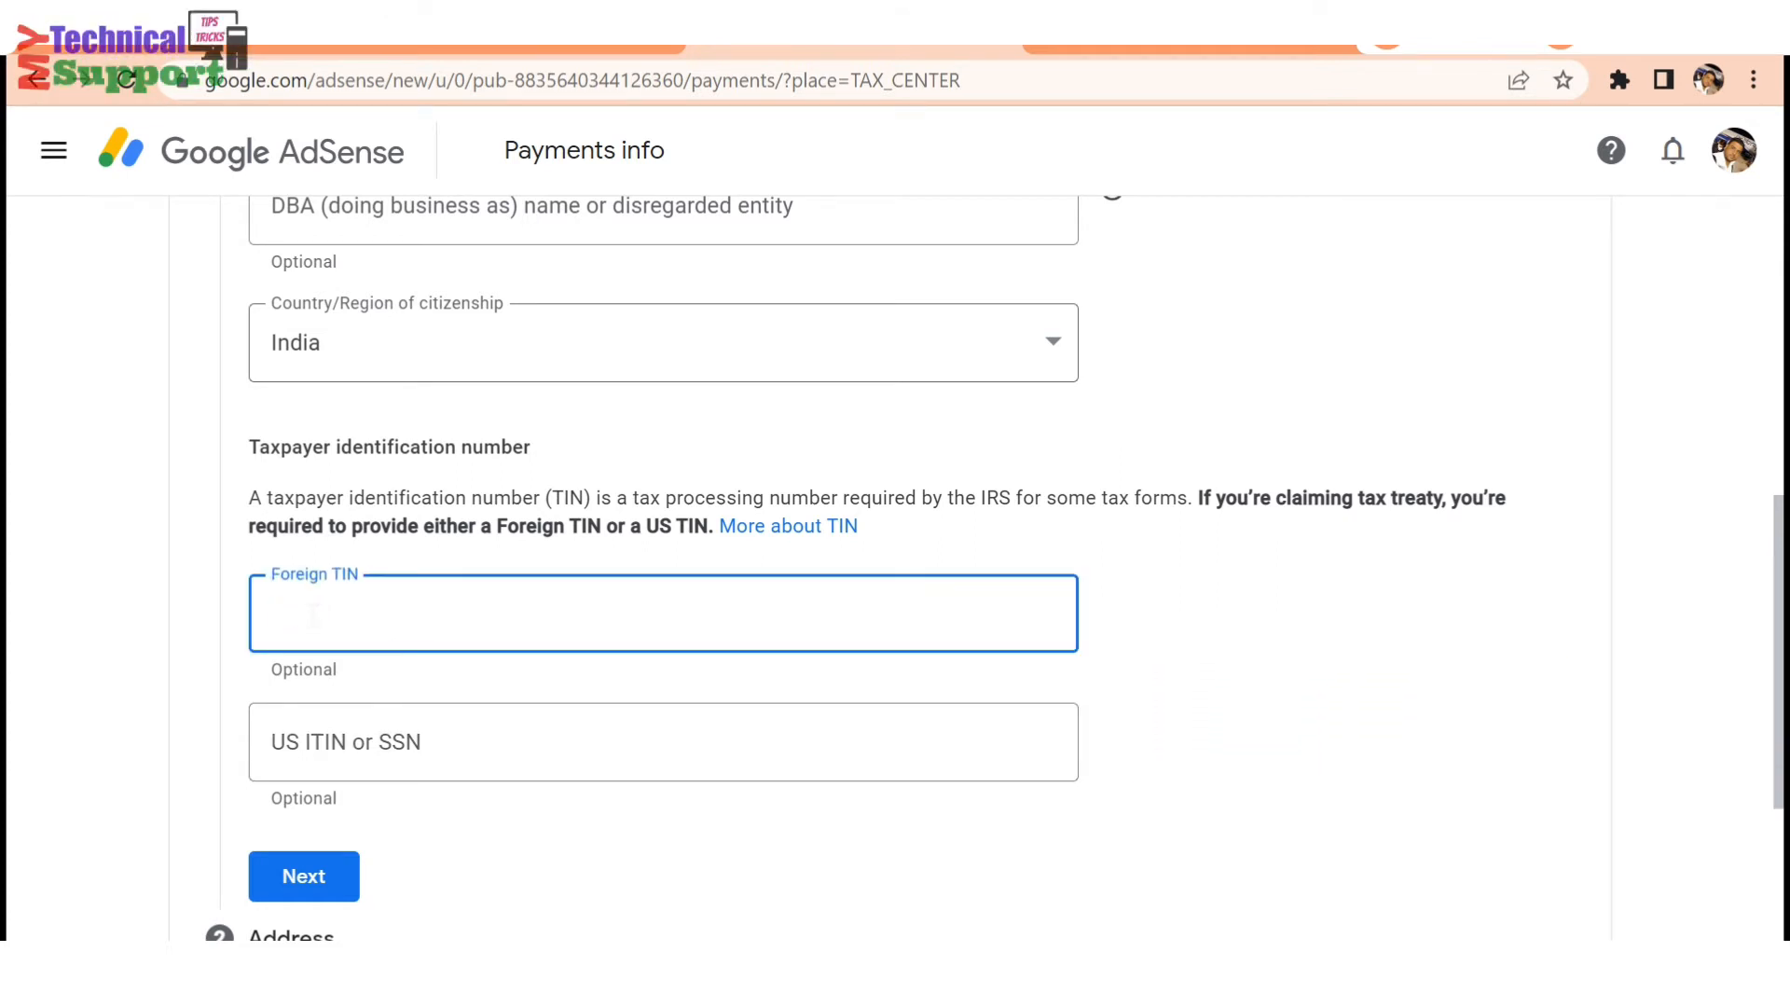
{"action": "key", "text": "ctrl+v"}
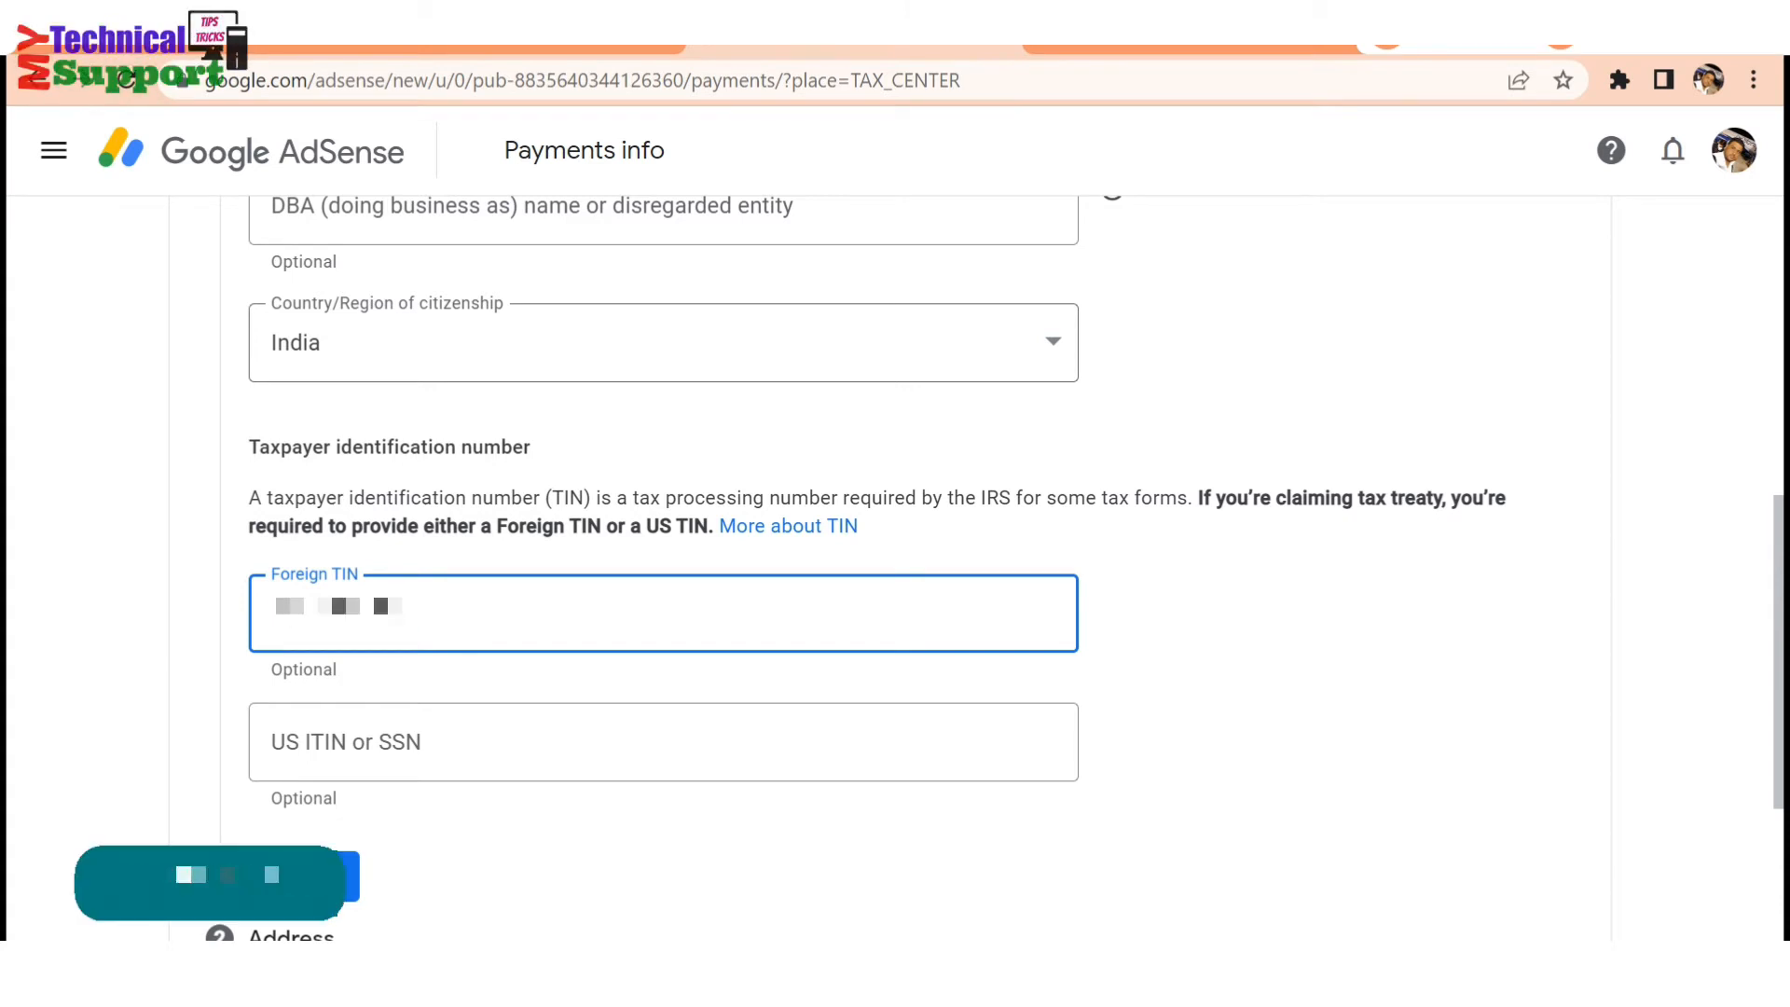
{"action": "left_click", "coordinate": [830, 839]}
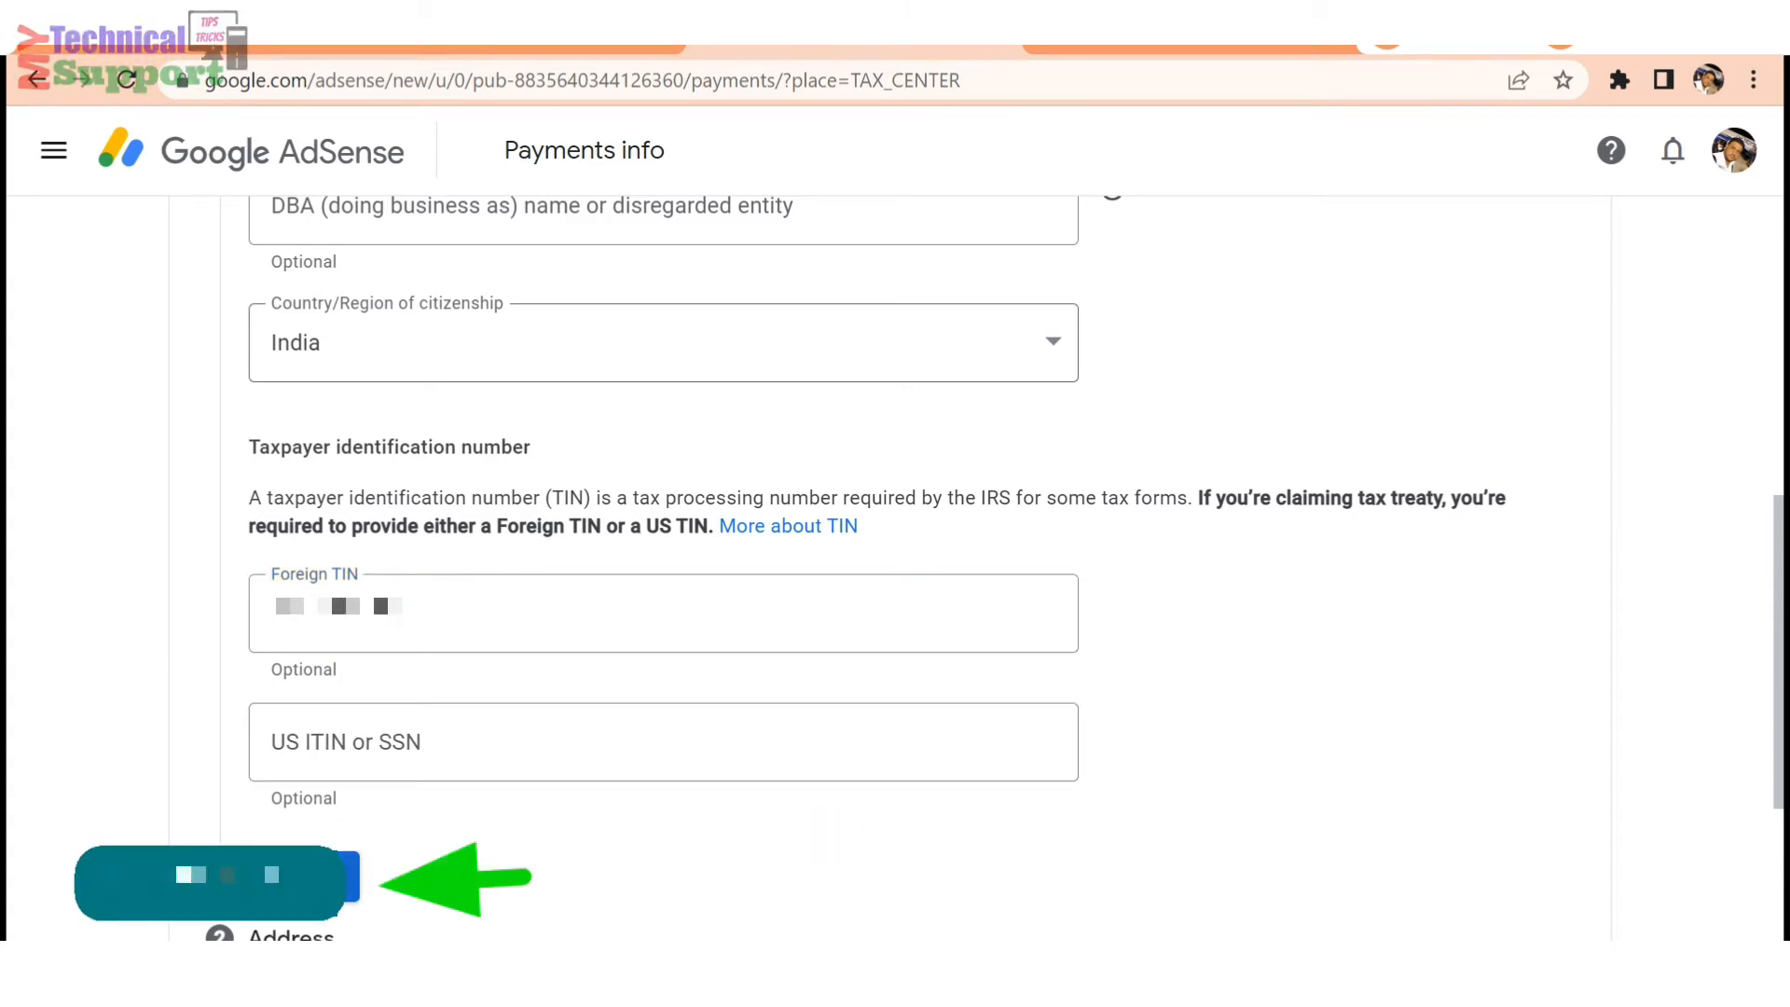
{"action": "left_click", "coordinate": [347, 877]}
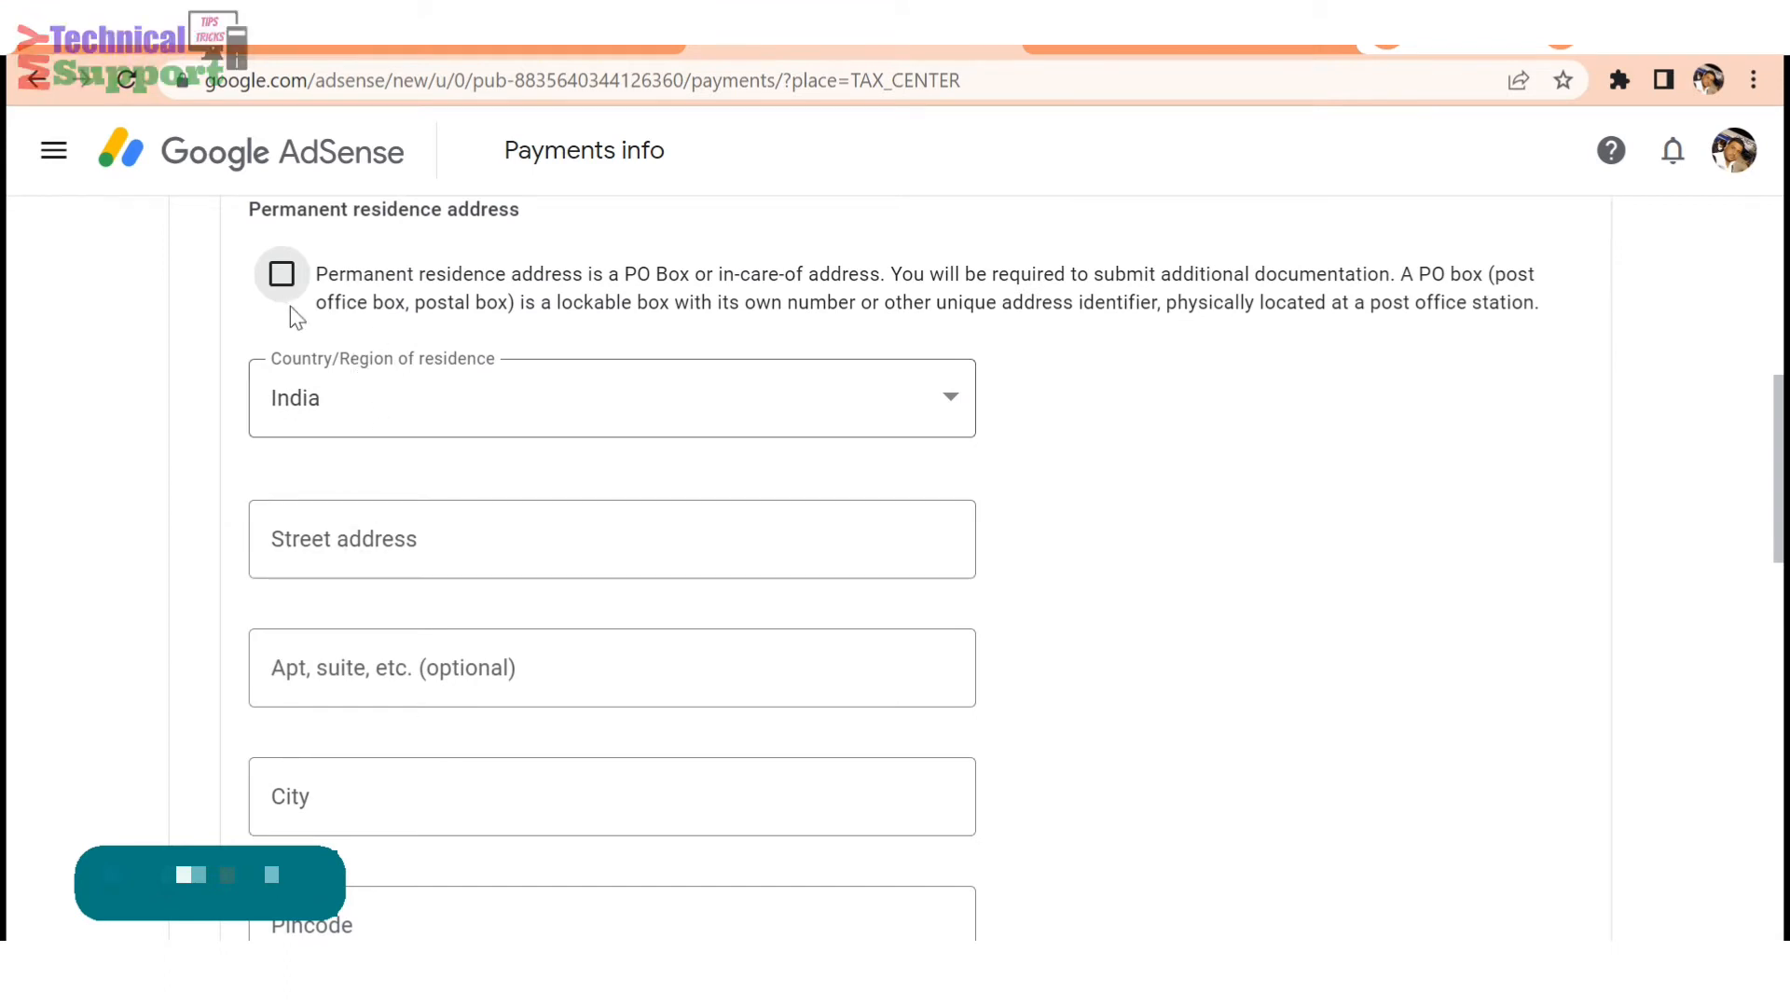
- Mark the permanent residence address as a PO Box or in-care-of address and fill it in from the suggested full postal address
{"action": "left_click", "coordinate": [281, 274]}
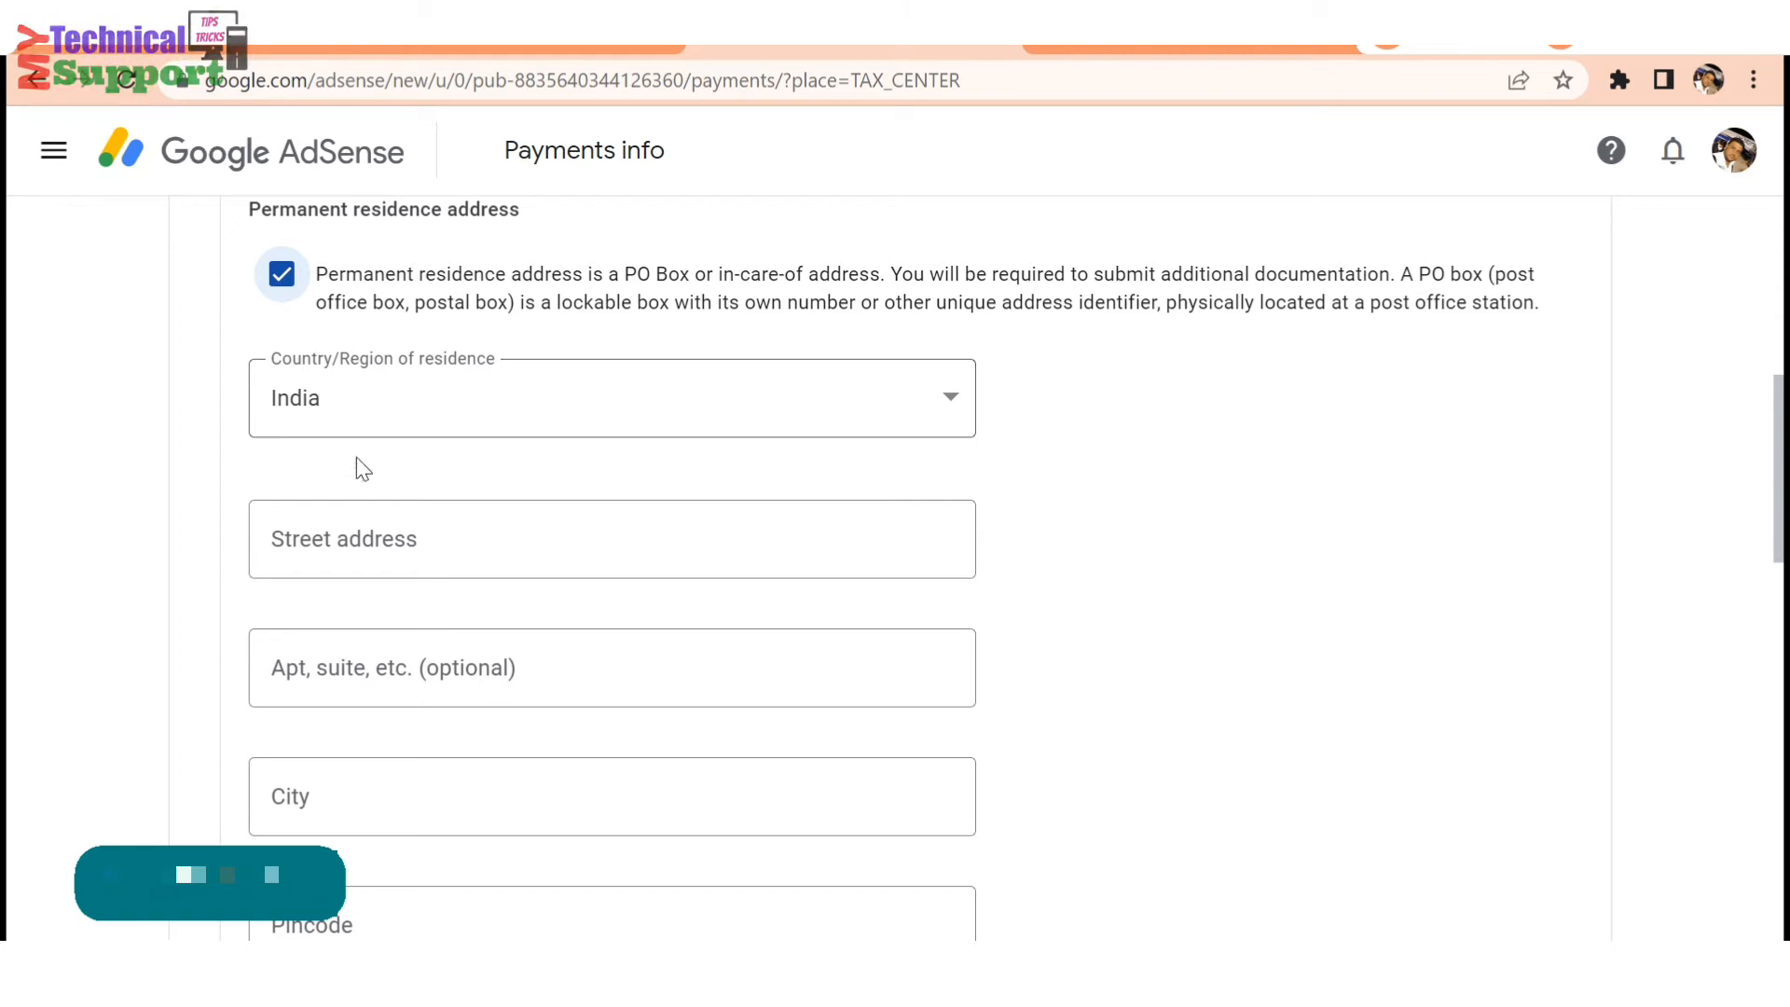
{"action": "left_click", "coordinate": [392, 537]}
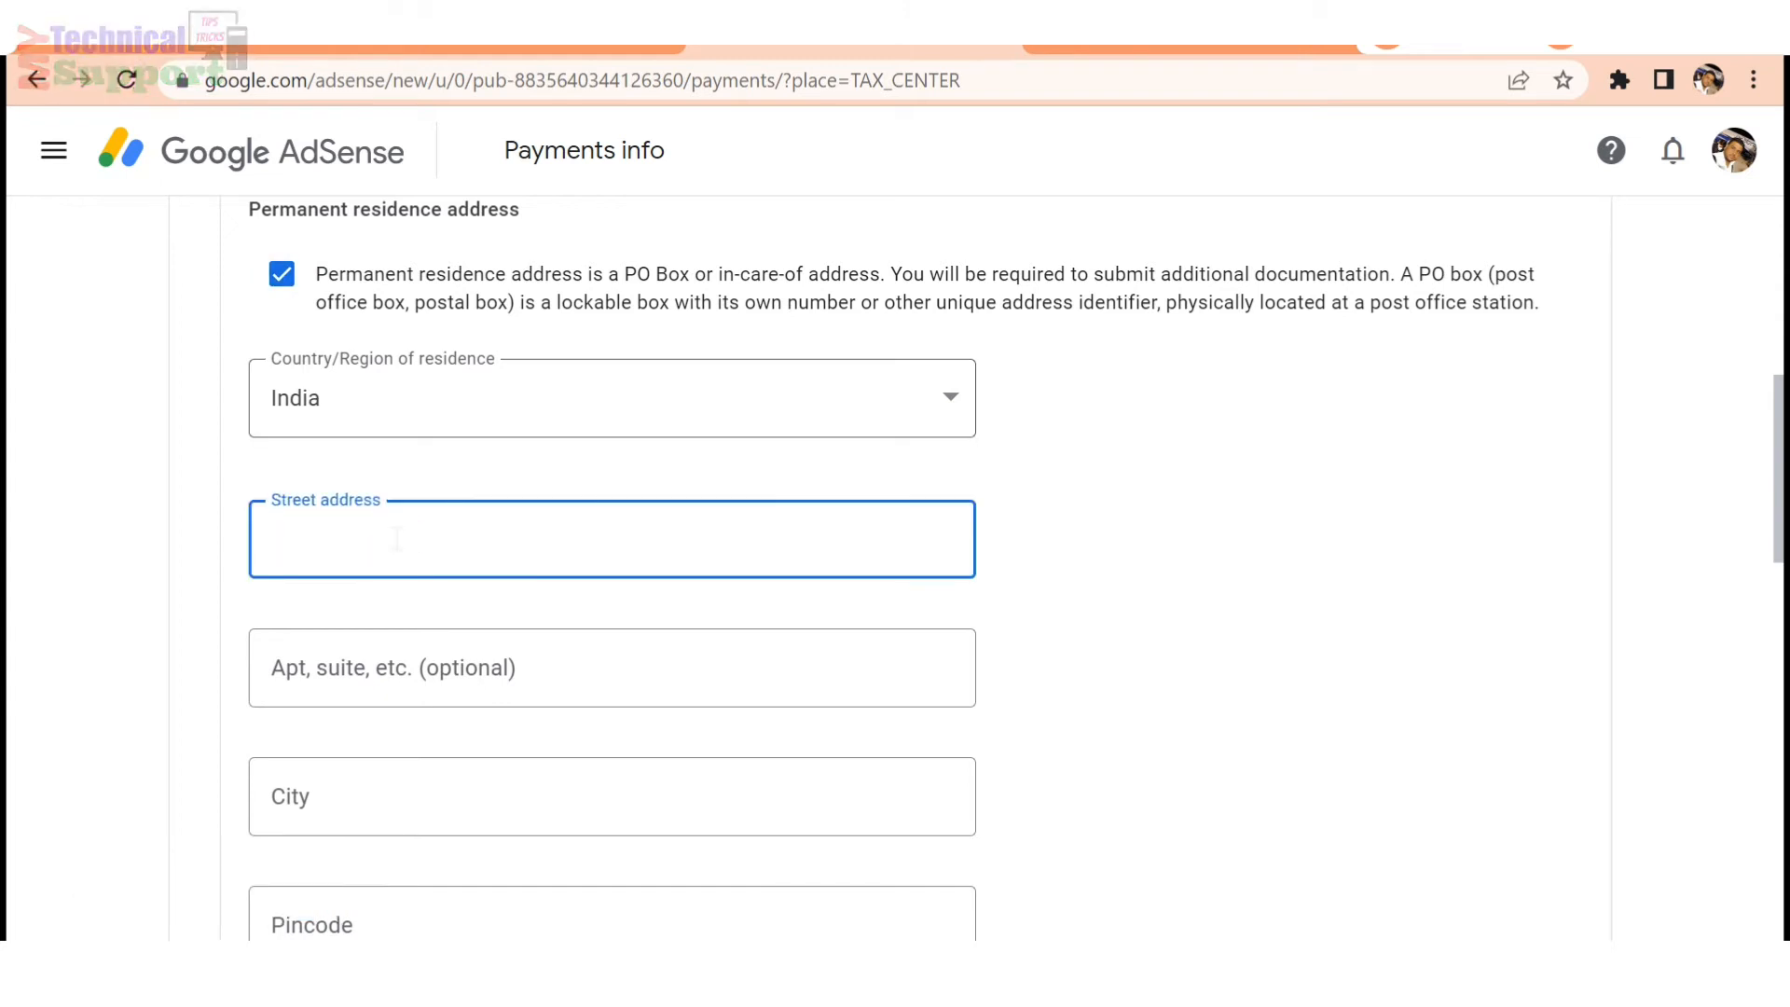
{"action": "type", "text": "138"}
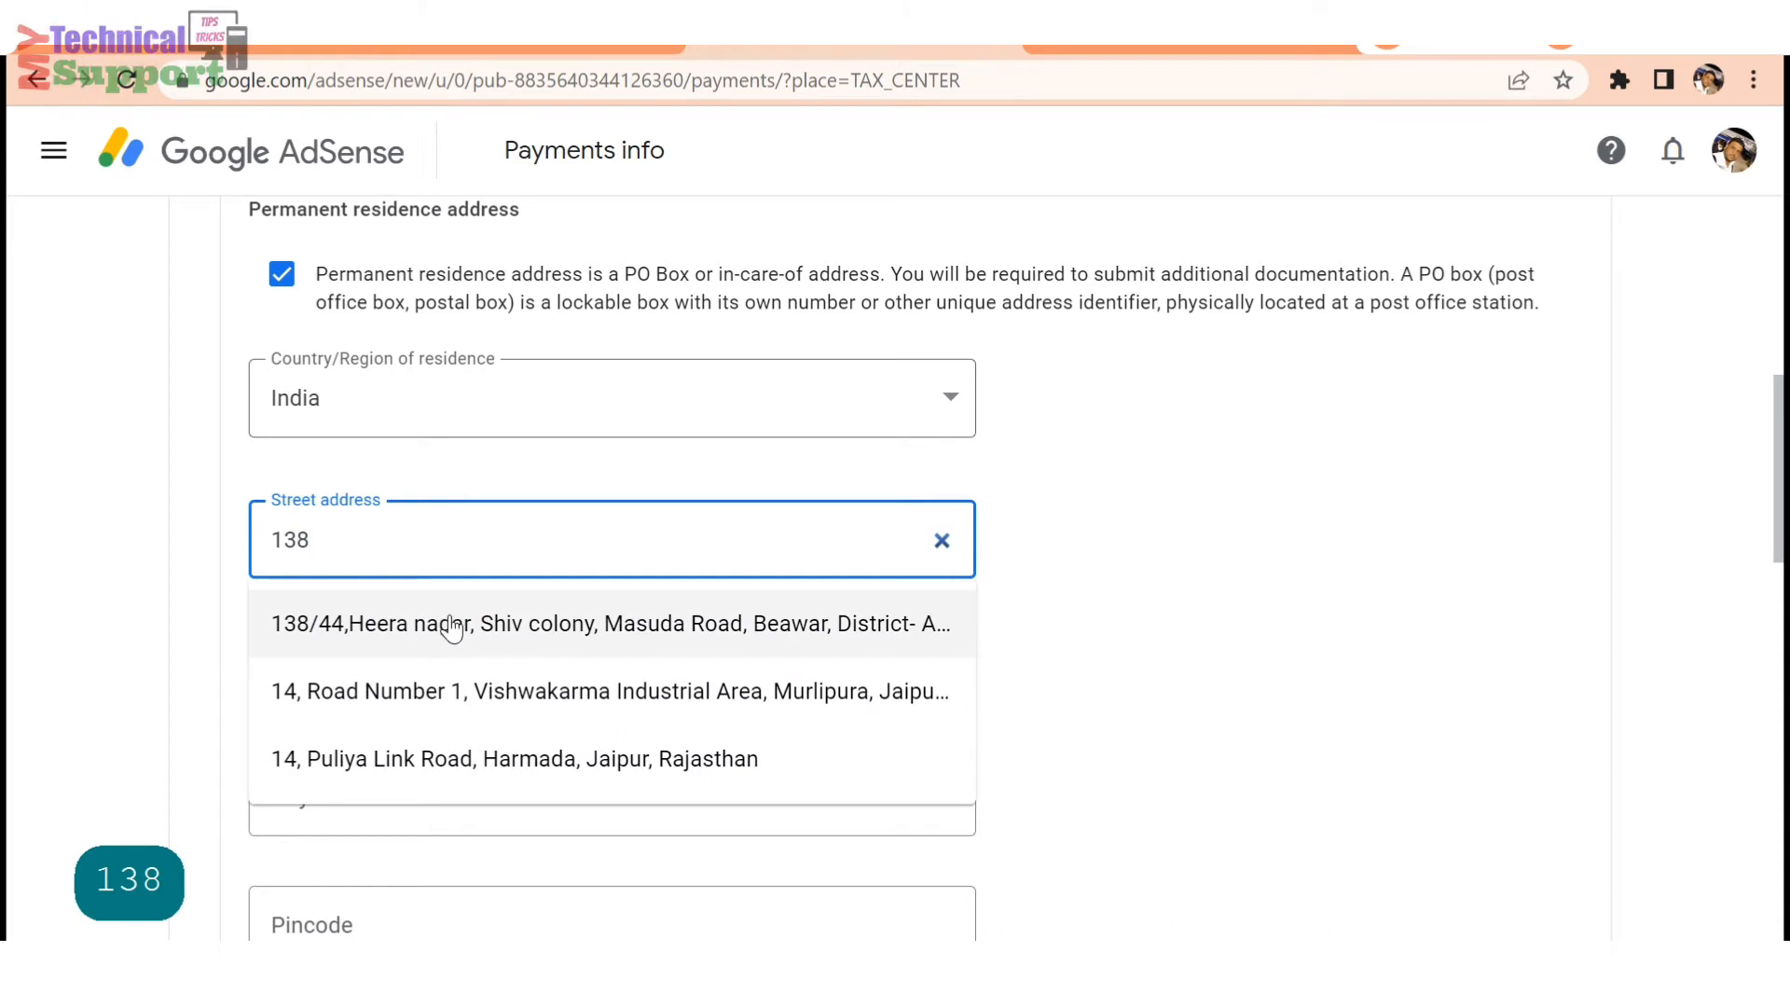
{"action": "left_click", "coordinate": [471, 634]}
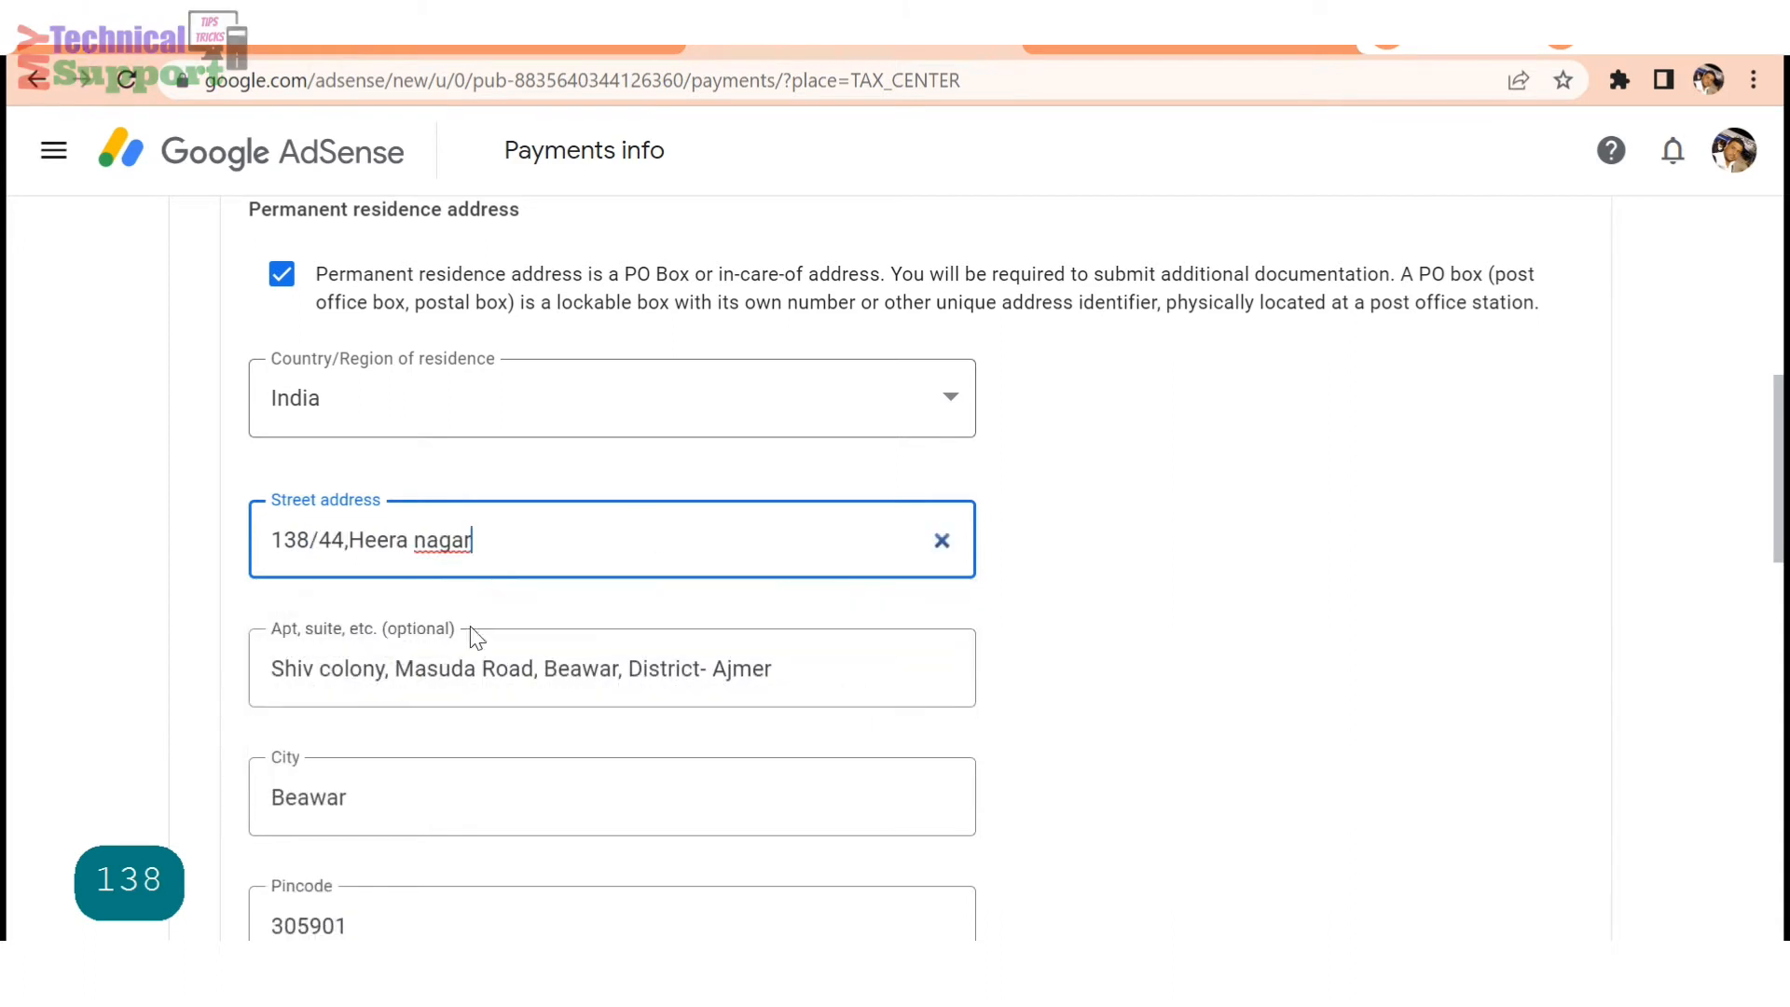
{"action": "left_click", "coordinate": [1071, 637]}
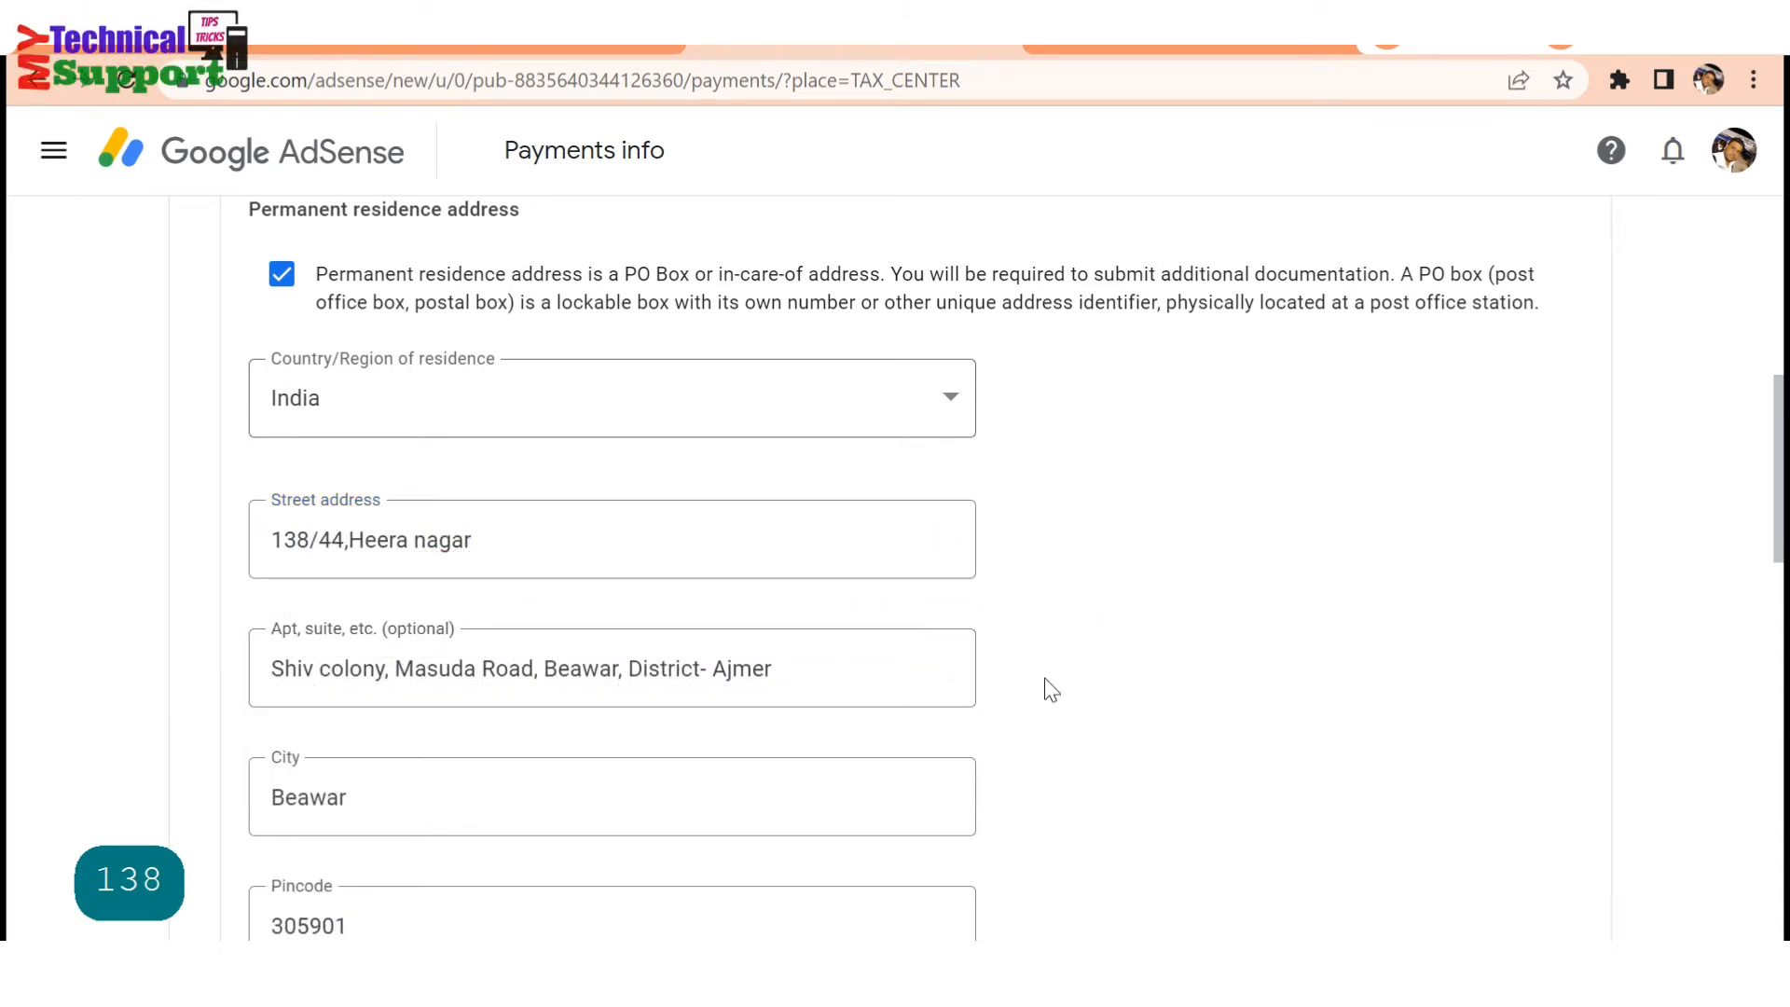
{"action": "scroll", "coordinate": [1048, 688], "scroll_direction": "down", "scroll_amount": 1}
{"action": "scroll", "coordinate": [1051, 690], "scroll_direction": "down", "scroll_amount": 5}
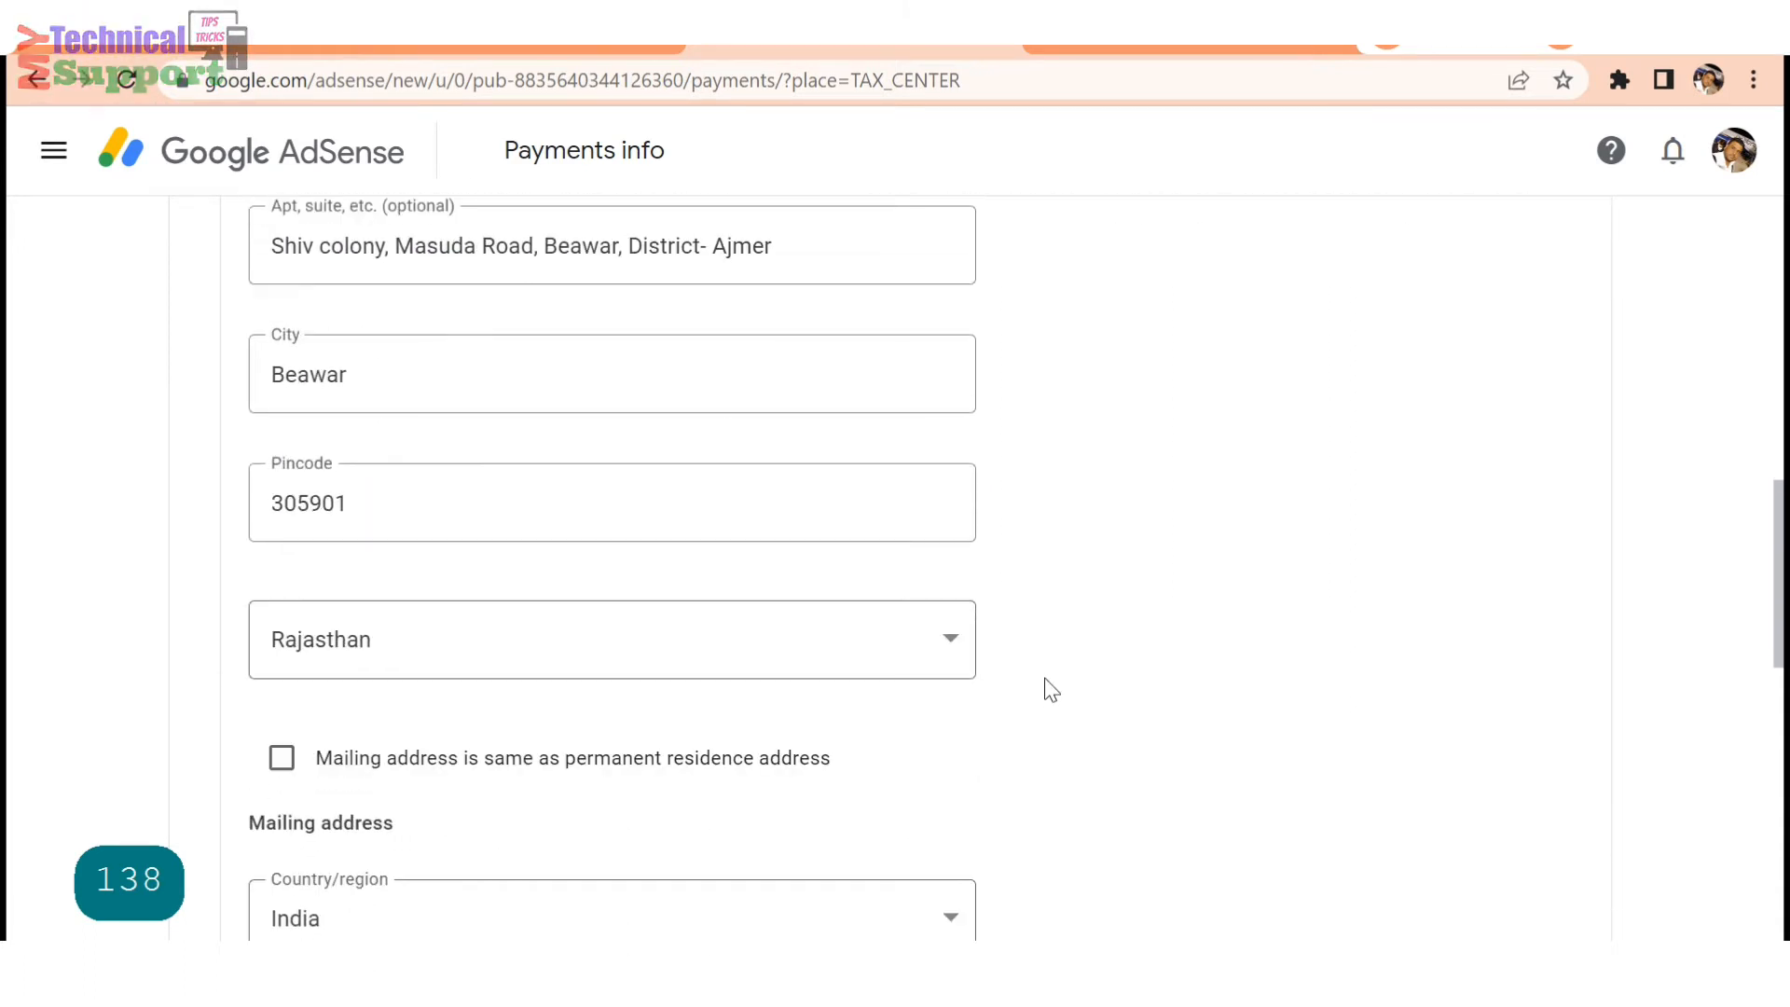
- Mark the mailing address as the same as the permanent residence address and continue to the tax treaty section
{"action": "scroll", "coordinate": [1051, 690], "scroll_direction": "down", "scroll_amount": 3}
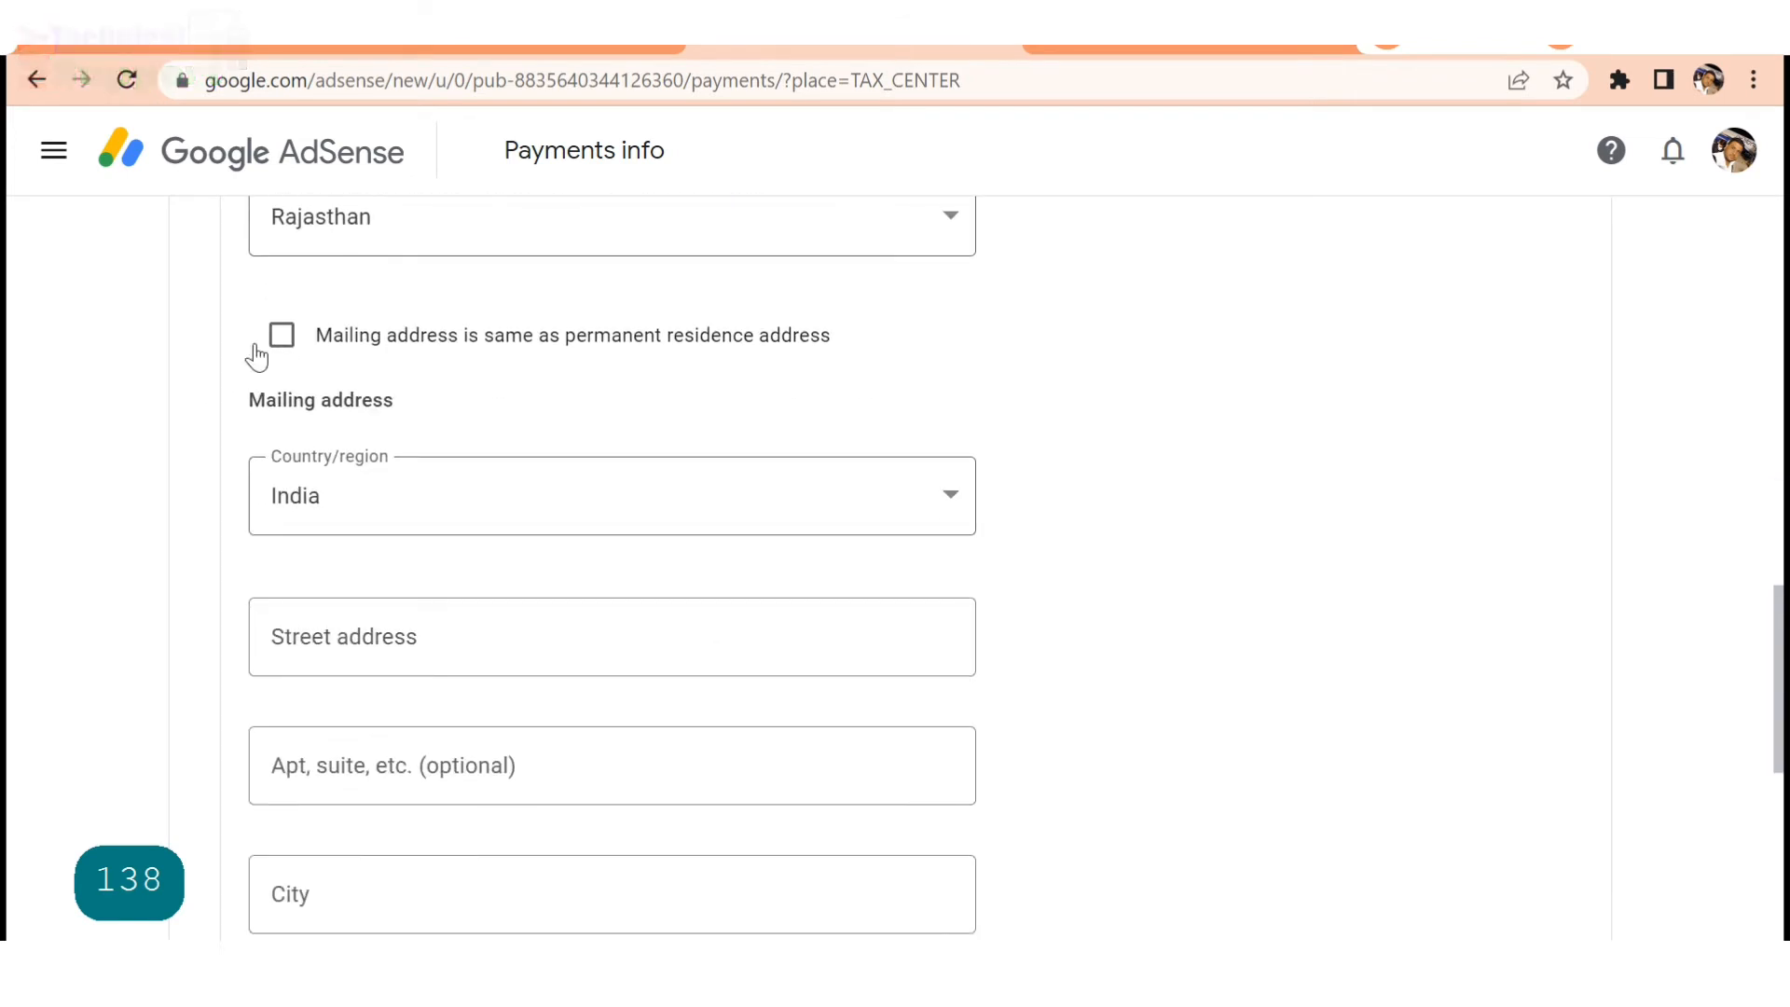
{"action": "left_click", "coordinate": [281, 335]}
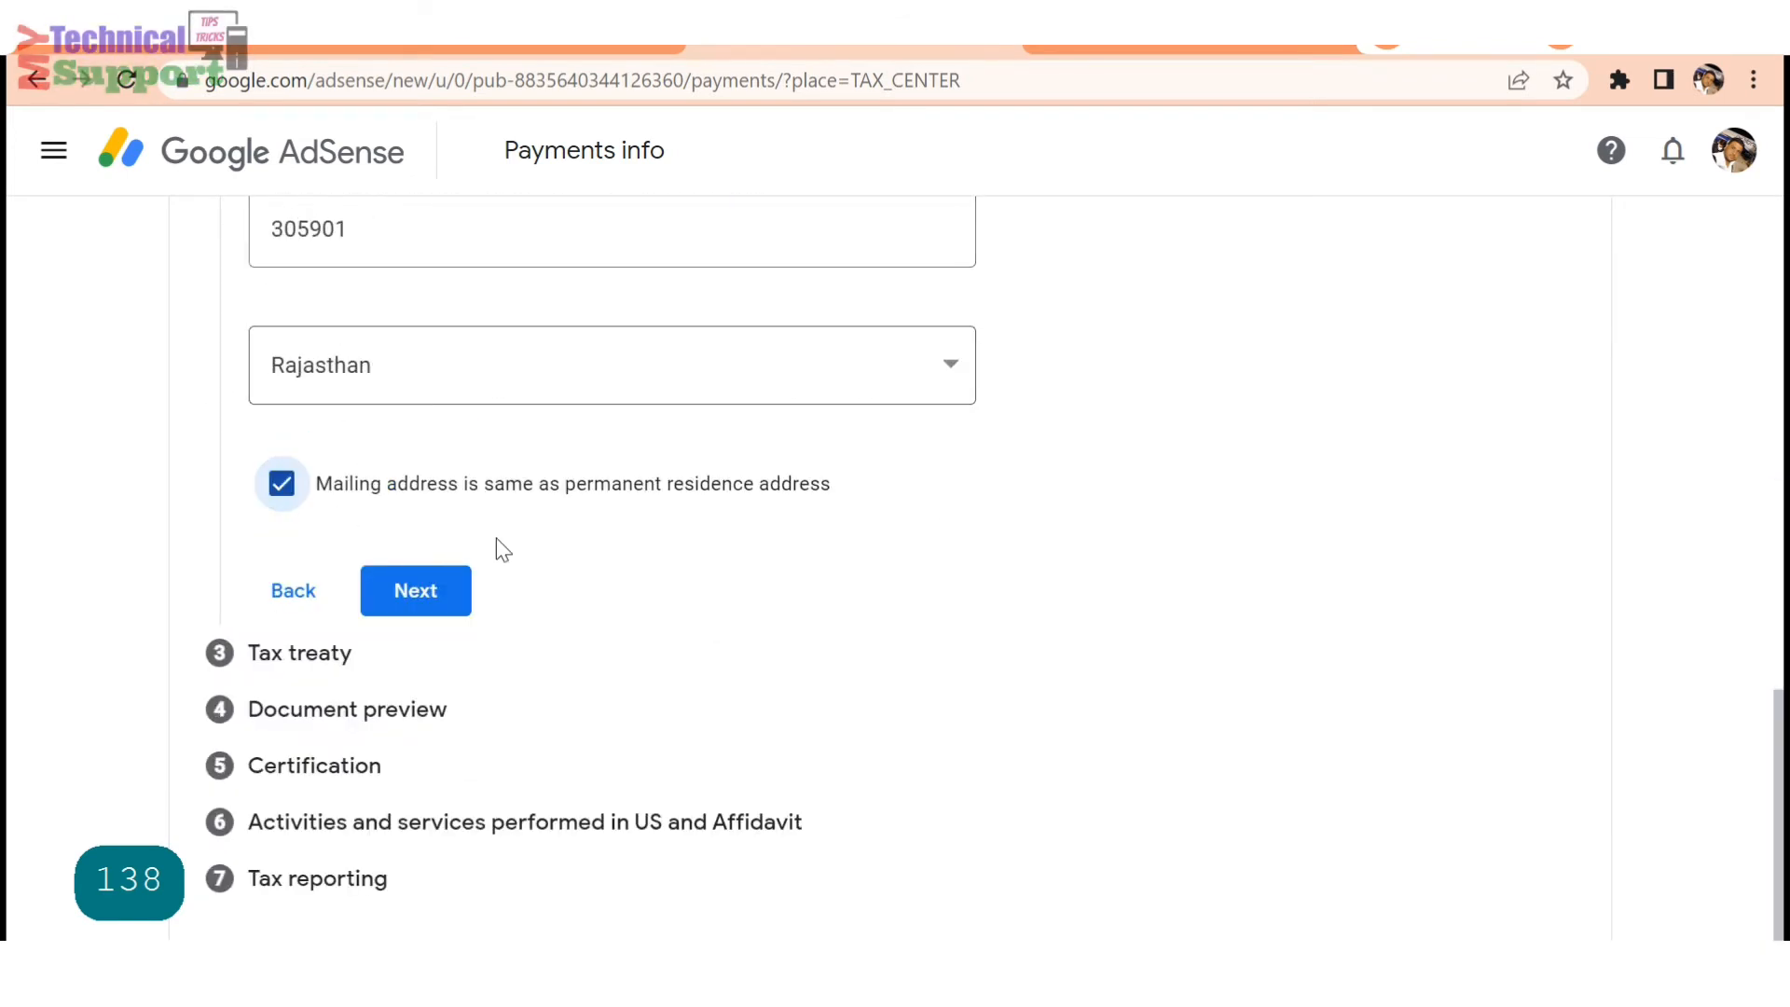
{"action": "left_click", "coordinate": [417, 595]}
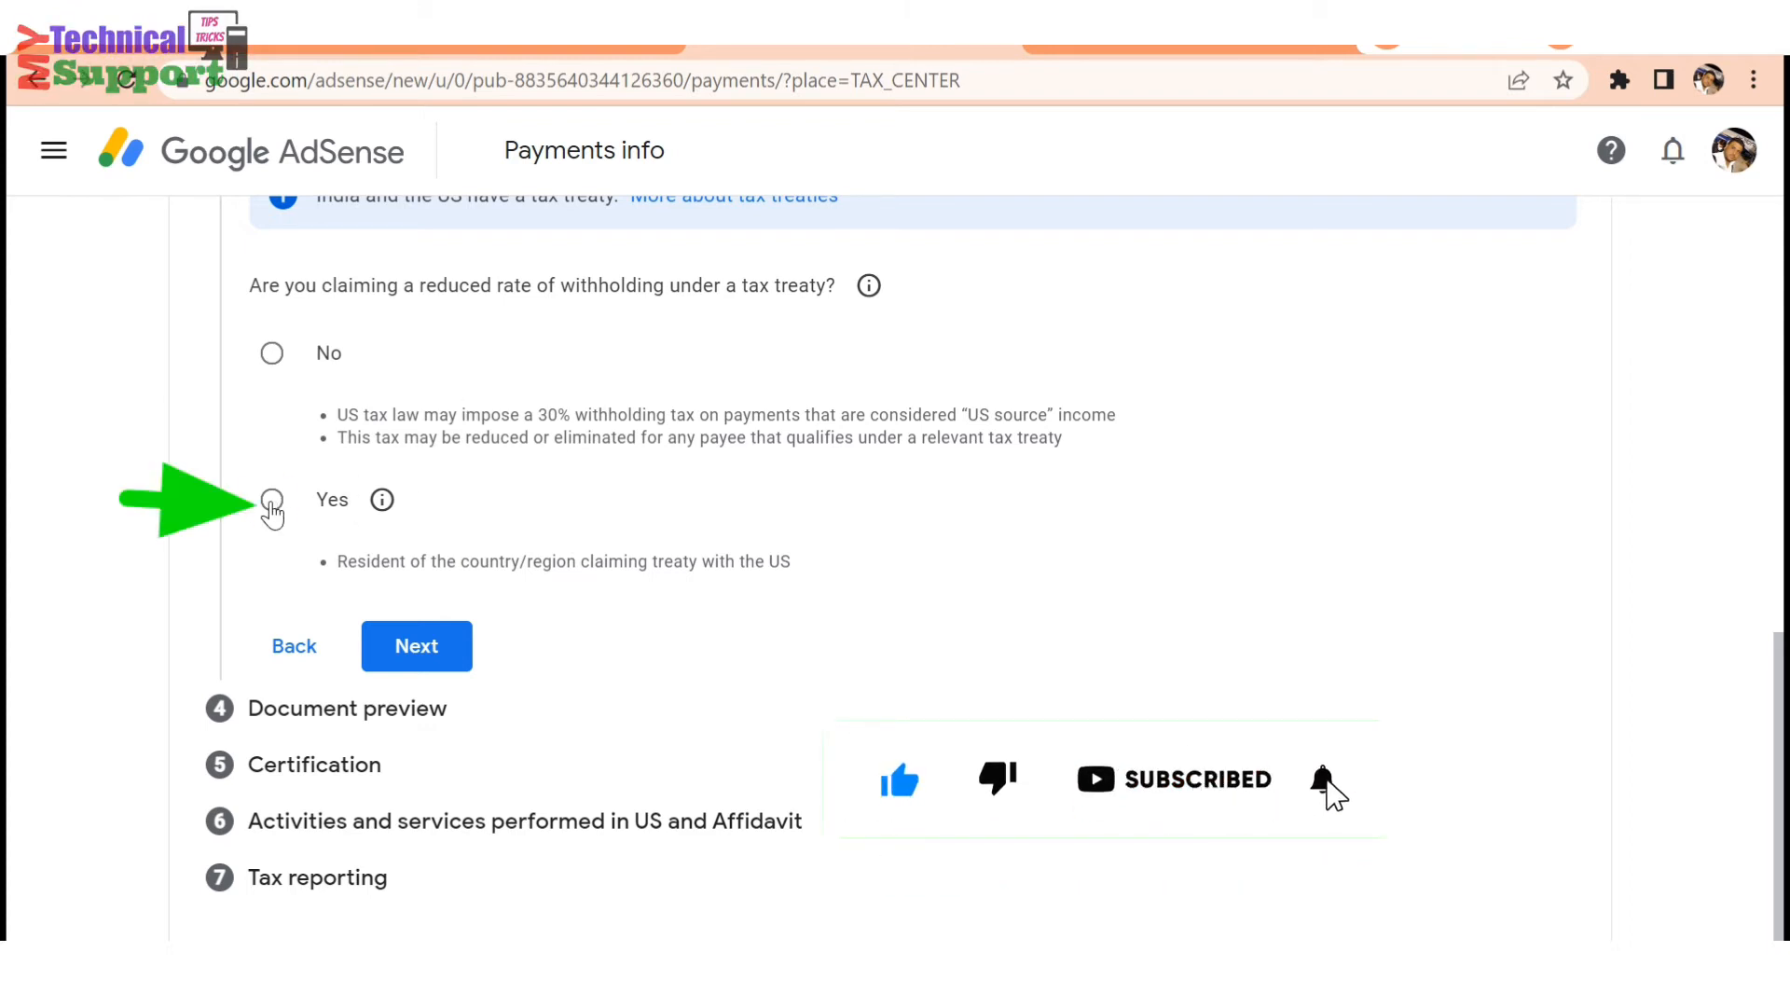
- Claim a reduced rate of withholding under a tax treaty as a resident of India
{"action": "left_click", "coordinate": [271, 501]}
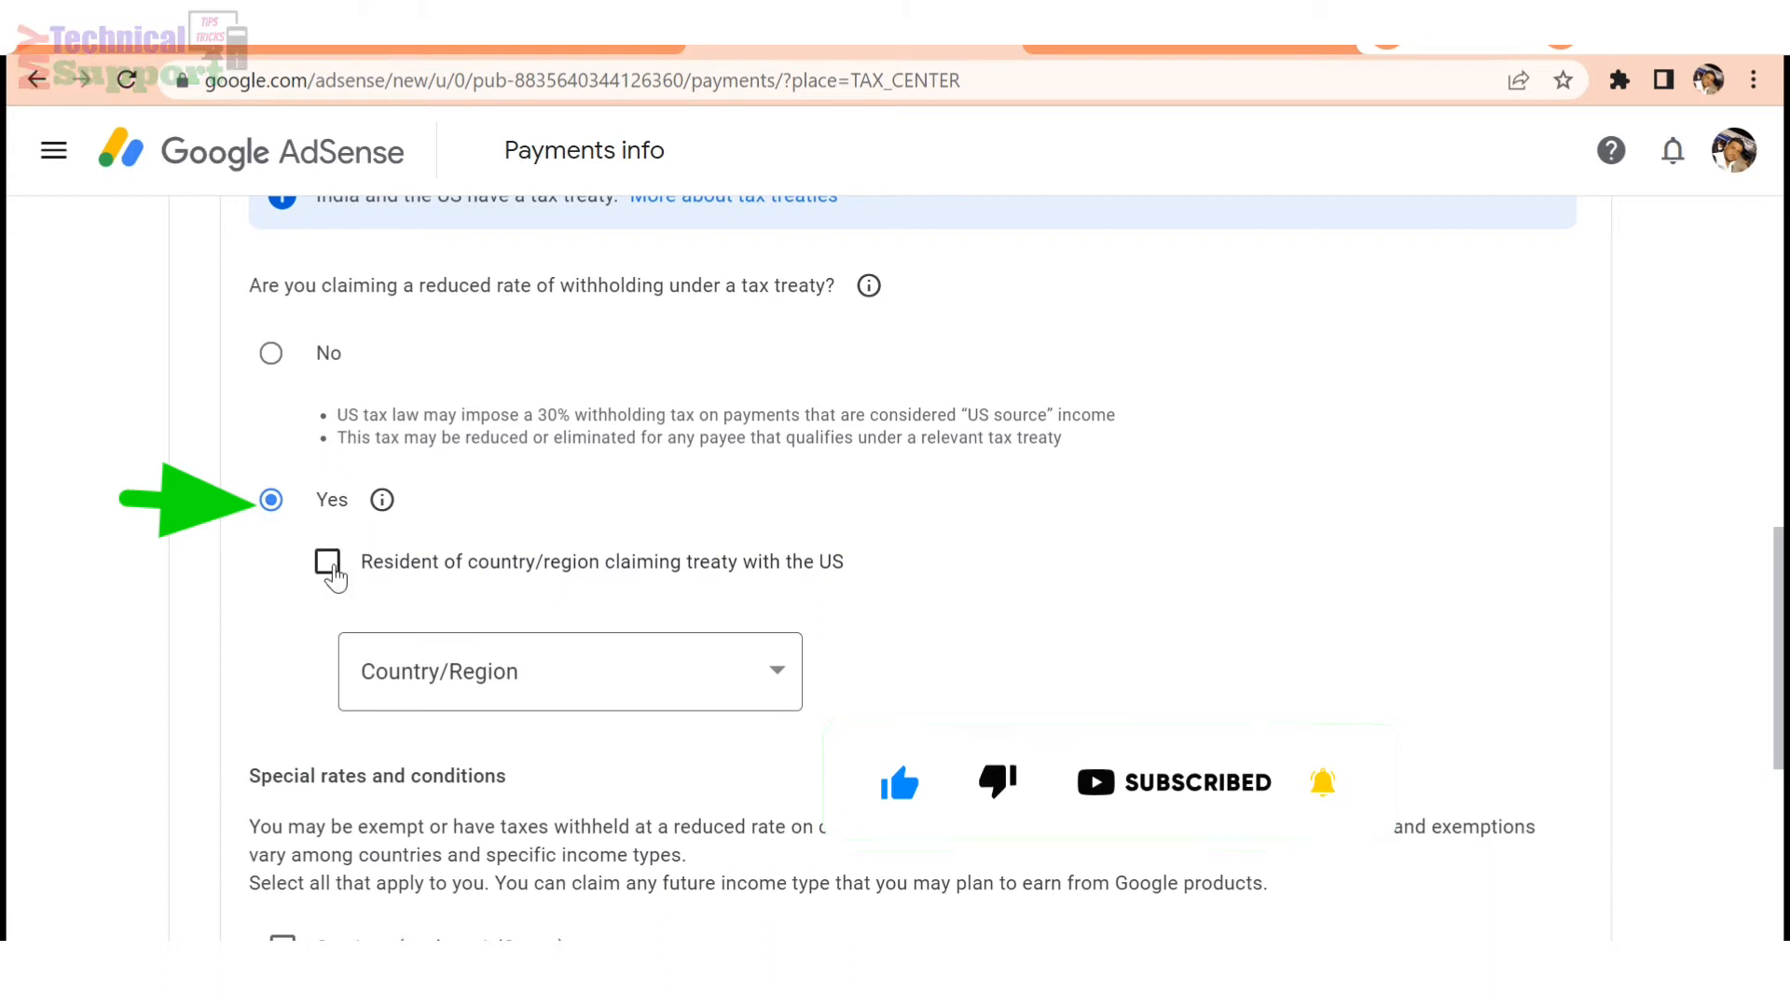
{"action": "left_click", "coordinate": [329, 563]}
{"action": "left_click", "coordinate": [575, 681]}
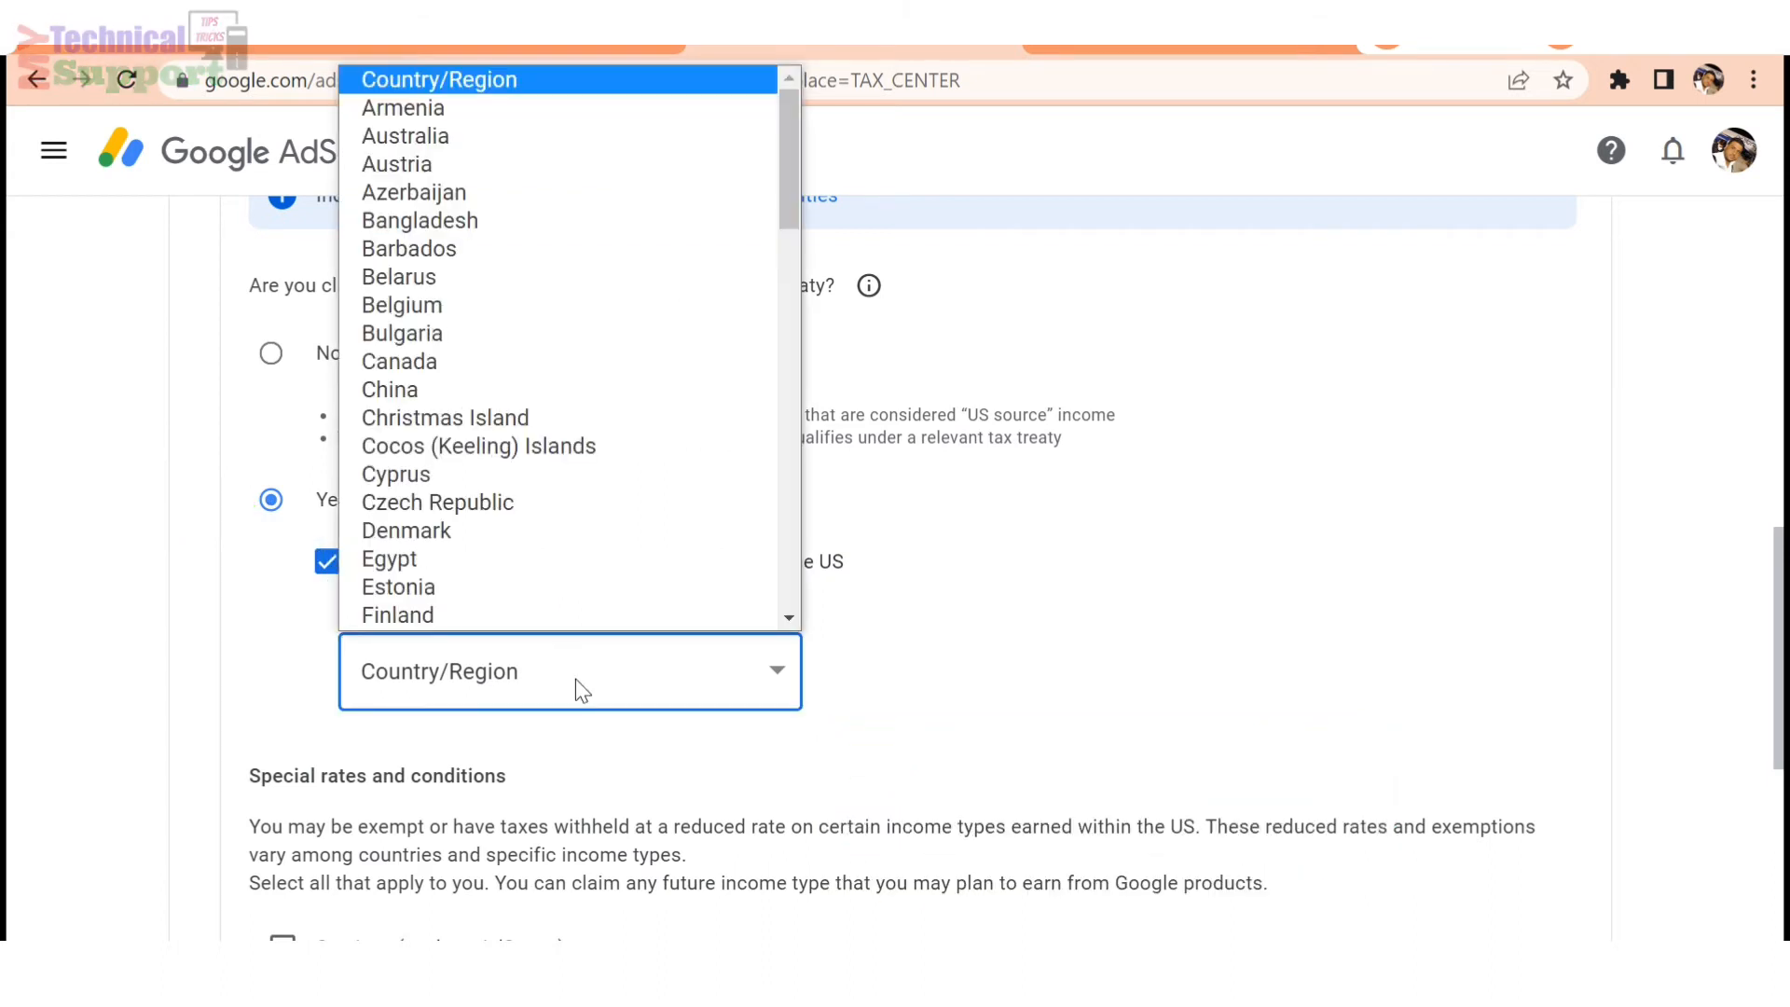
{"action": "type", "text": "in"}
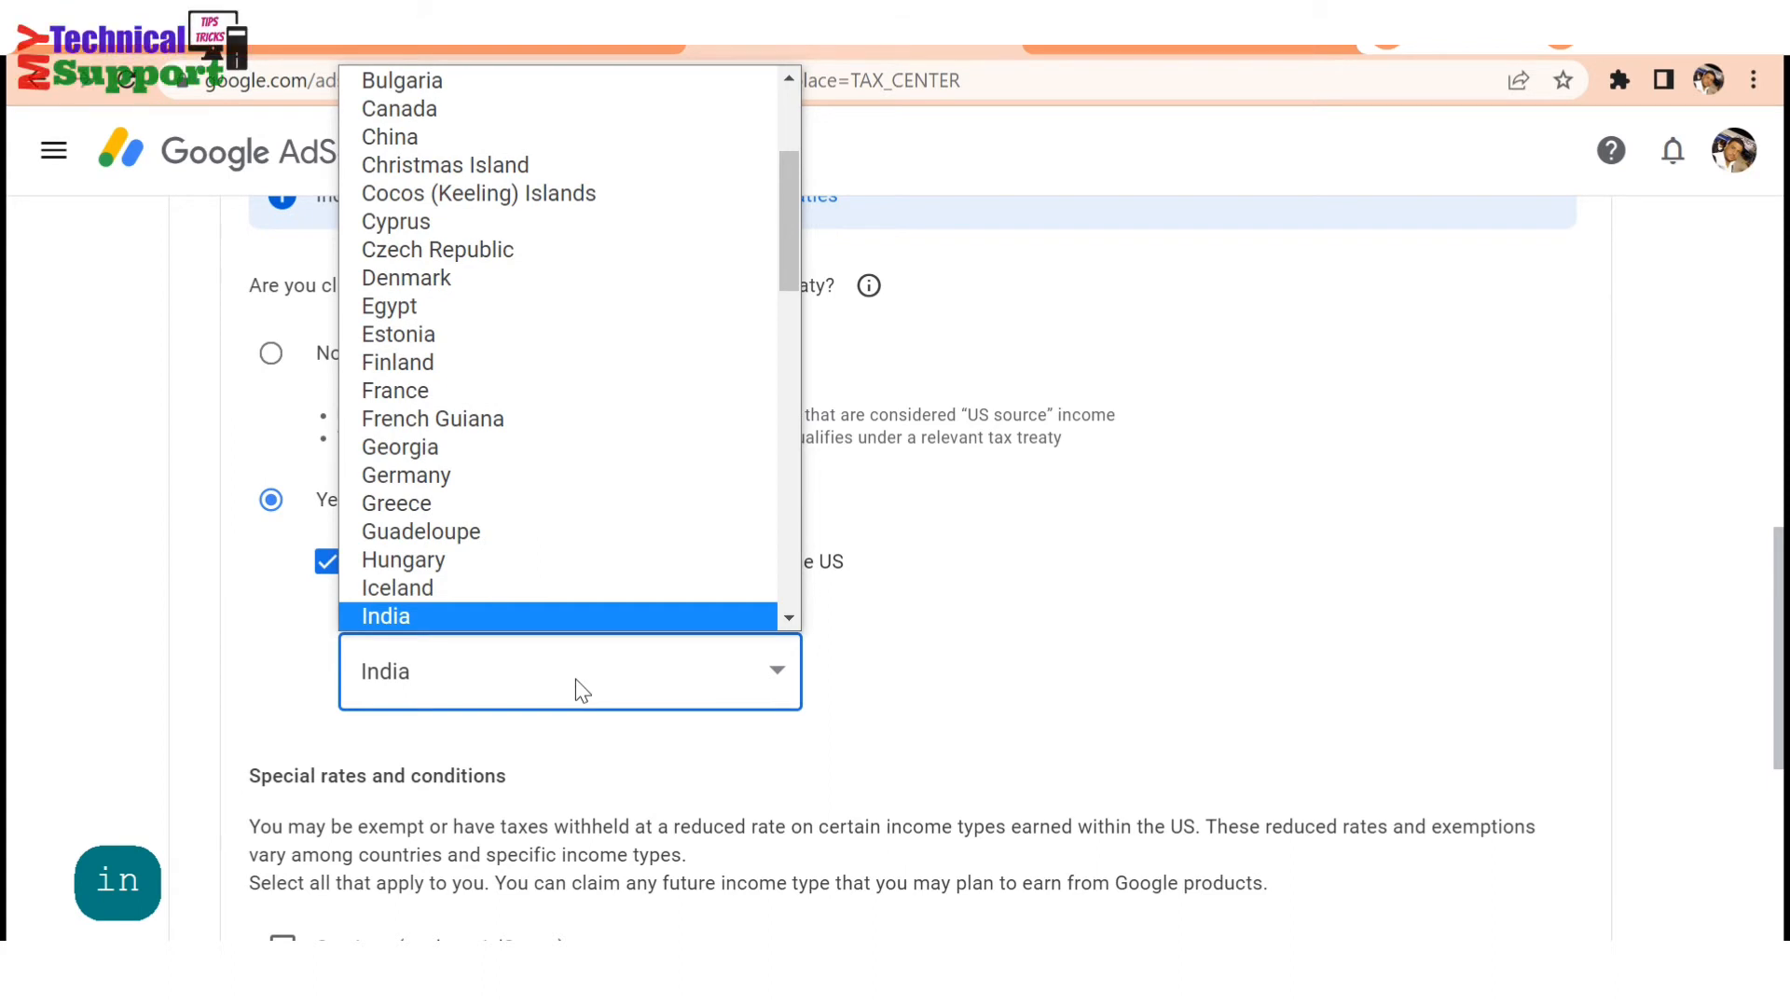
{"action": "key", "text": "Return"}
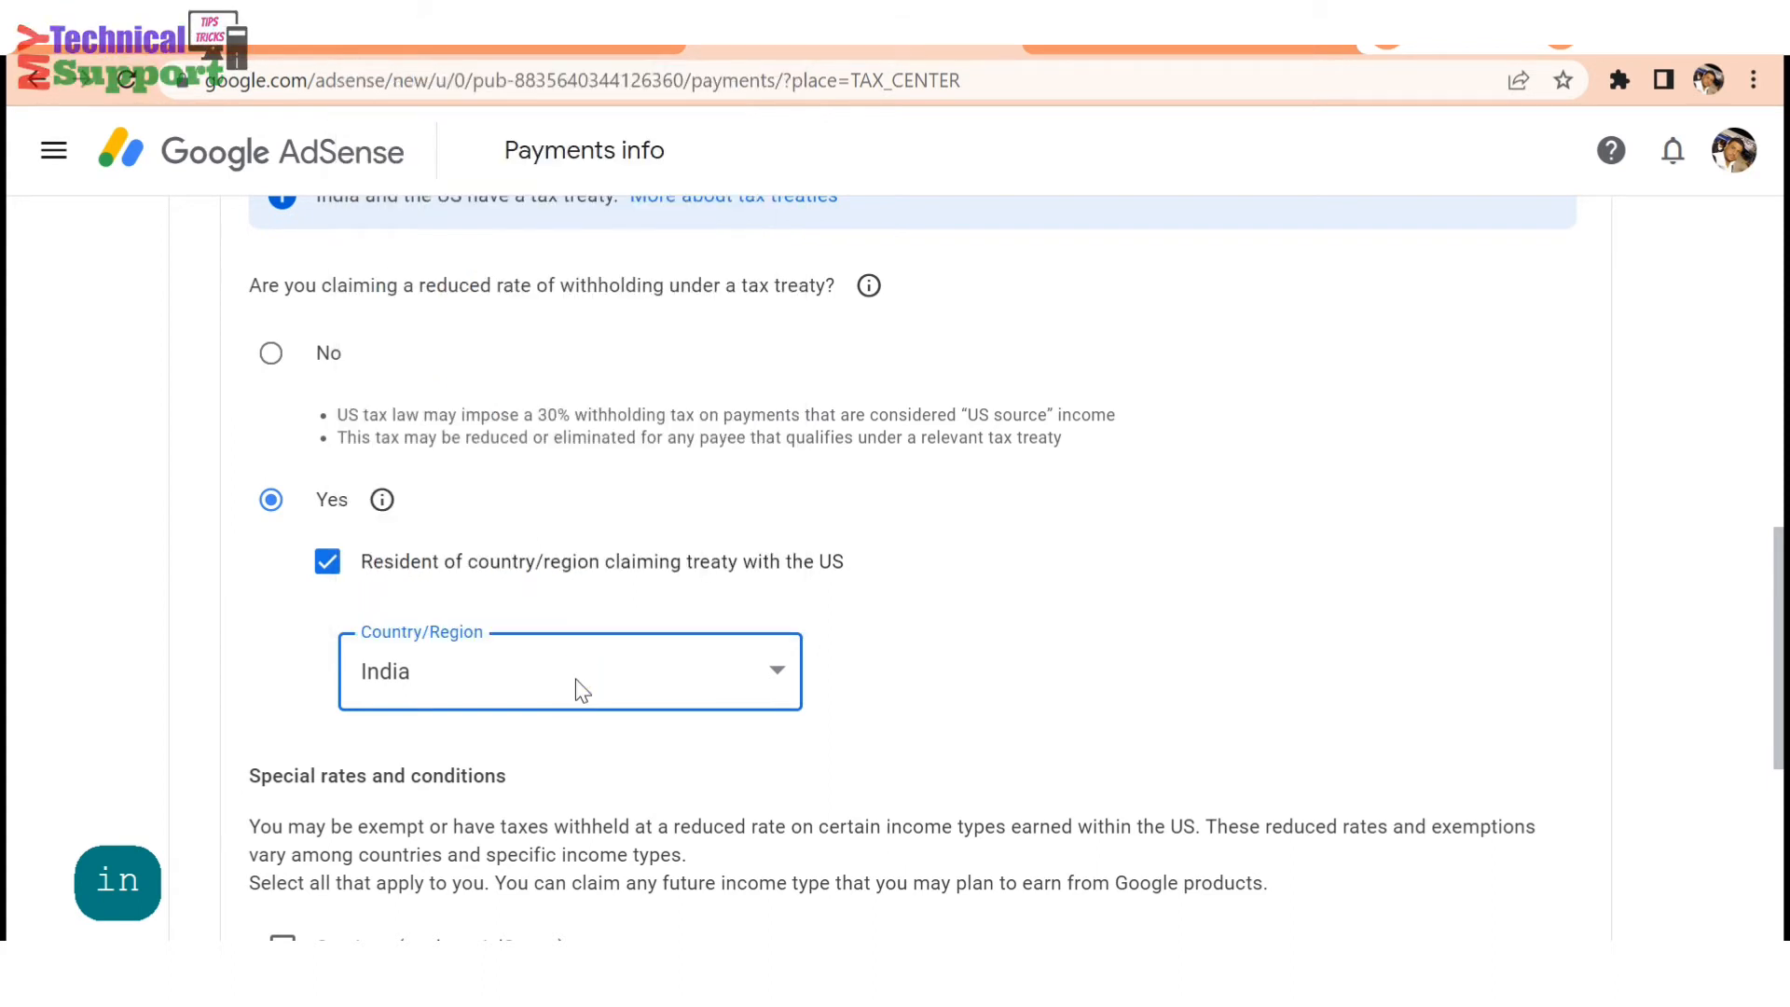
{"action": "left_click", "coordinate": [914, 626]}
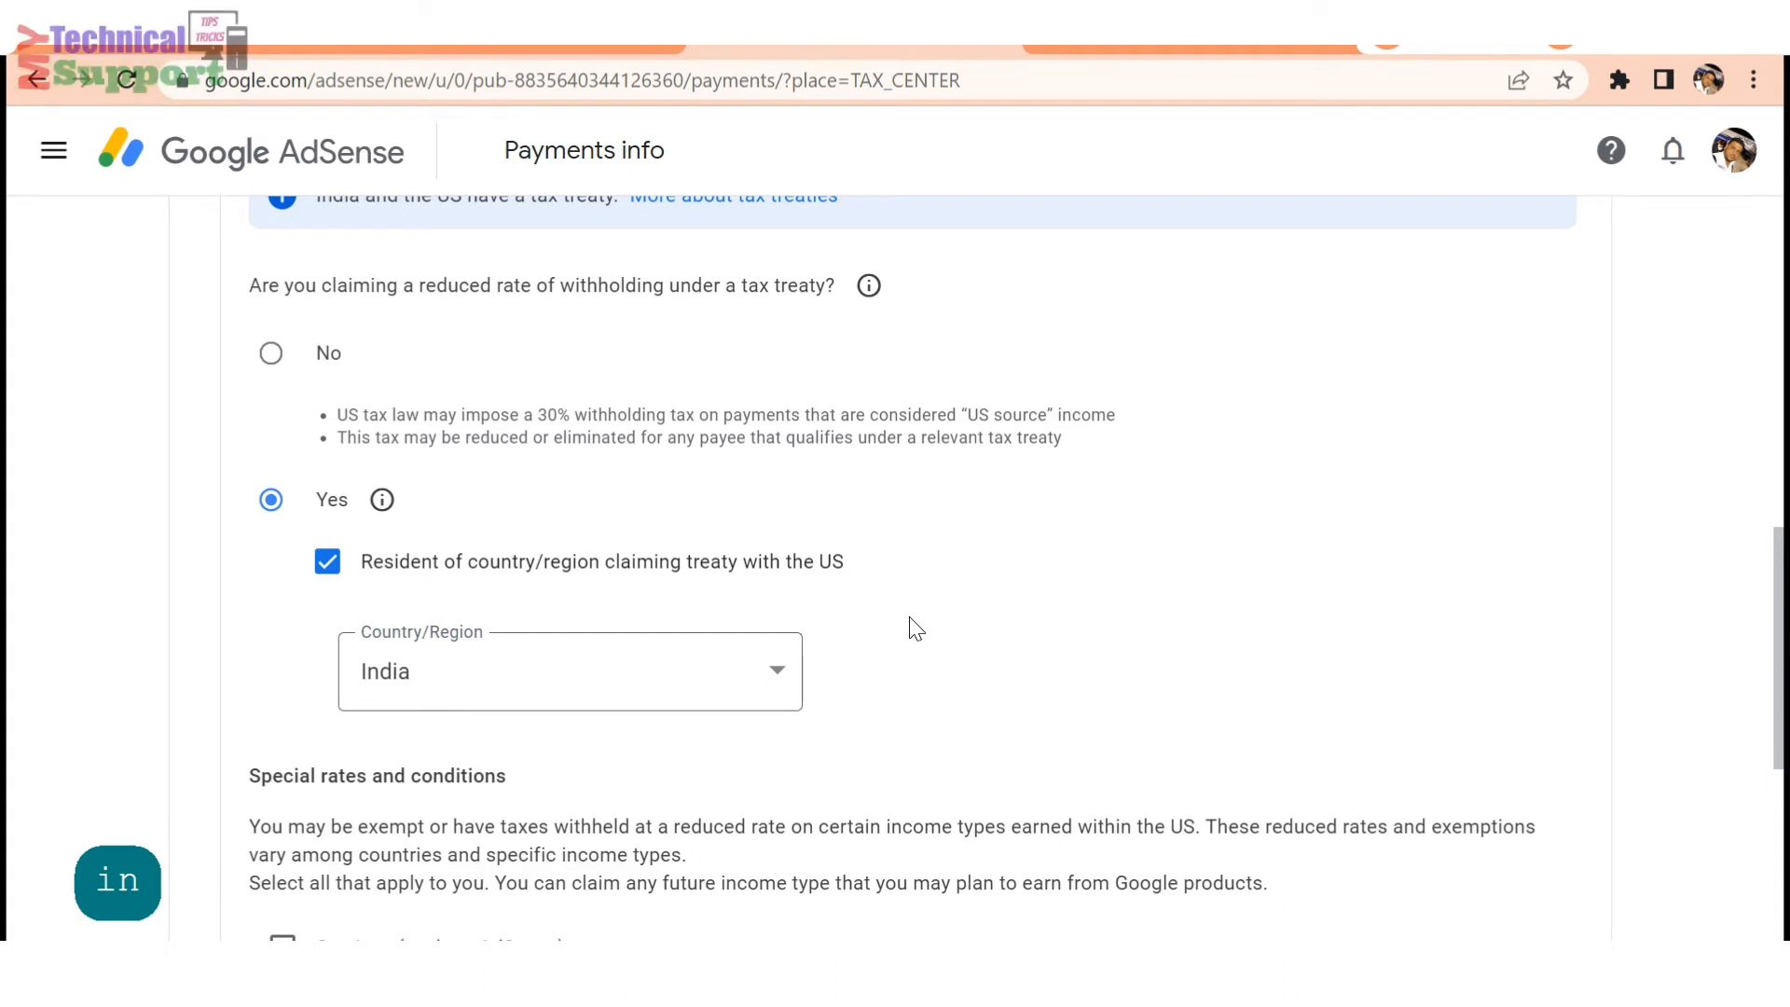
{"action": "left_click", "coordinate": [914, 627]}
- Claim Services income under Article 7 and paragraph 1 at the 0% reduced treaty rate, and confirm that the treaty terms are met
{"action": "scroll", "coordinate": [914, 626], "scroll_direction": "down", "scroll_amount": 3}
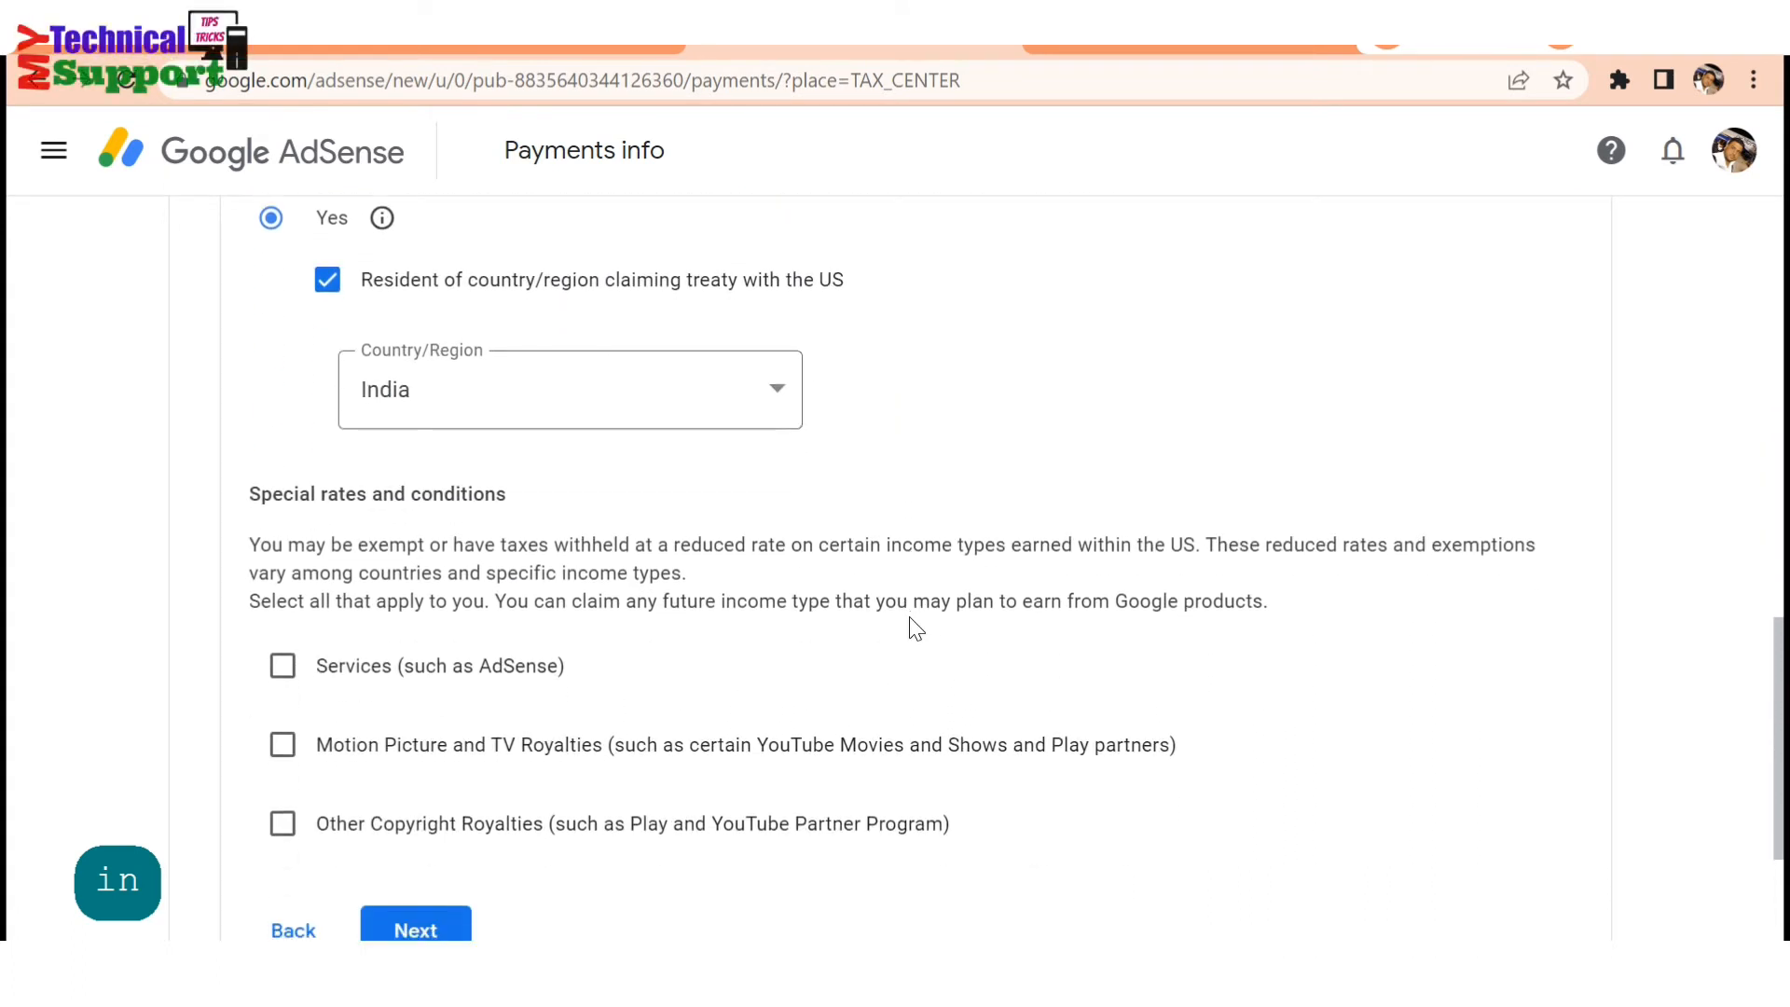
{"action": "scroll", "coordinate": [771, 589], "scroll_direction": "down", "scroll_amount": 2}
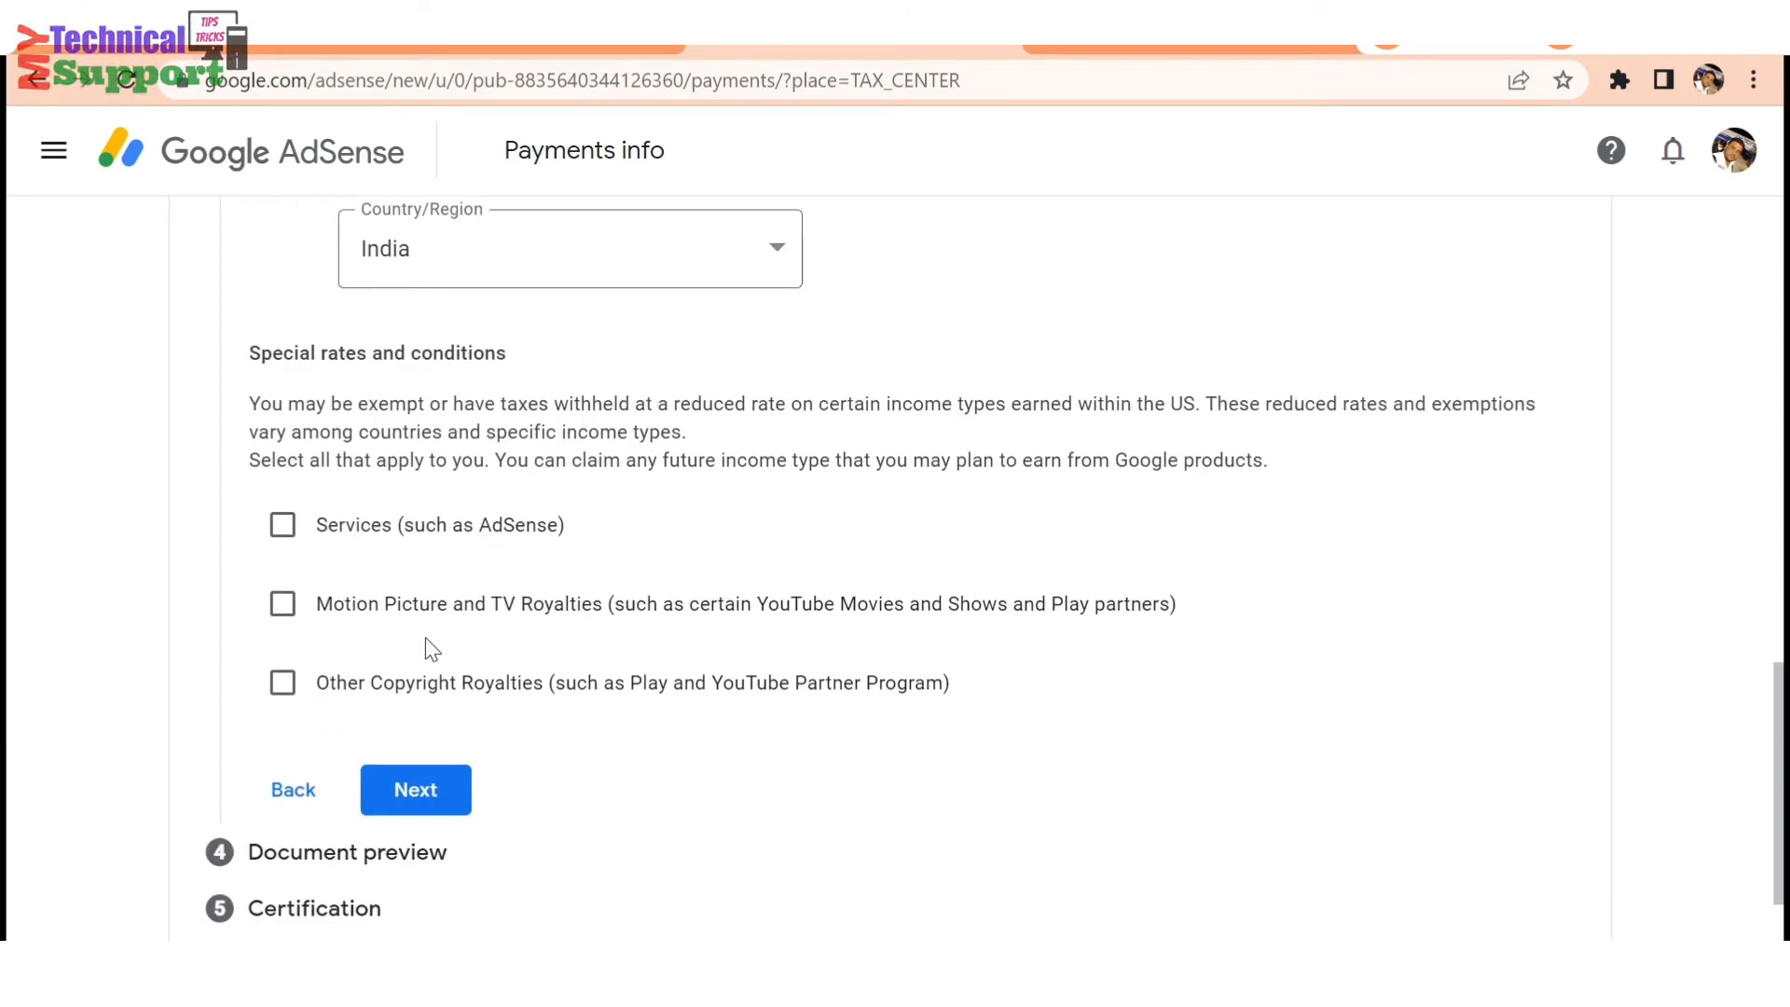
{"action": "left_click", "coordinate": [283, 530]}
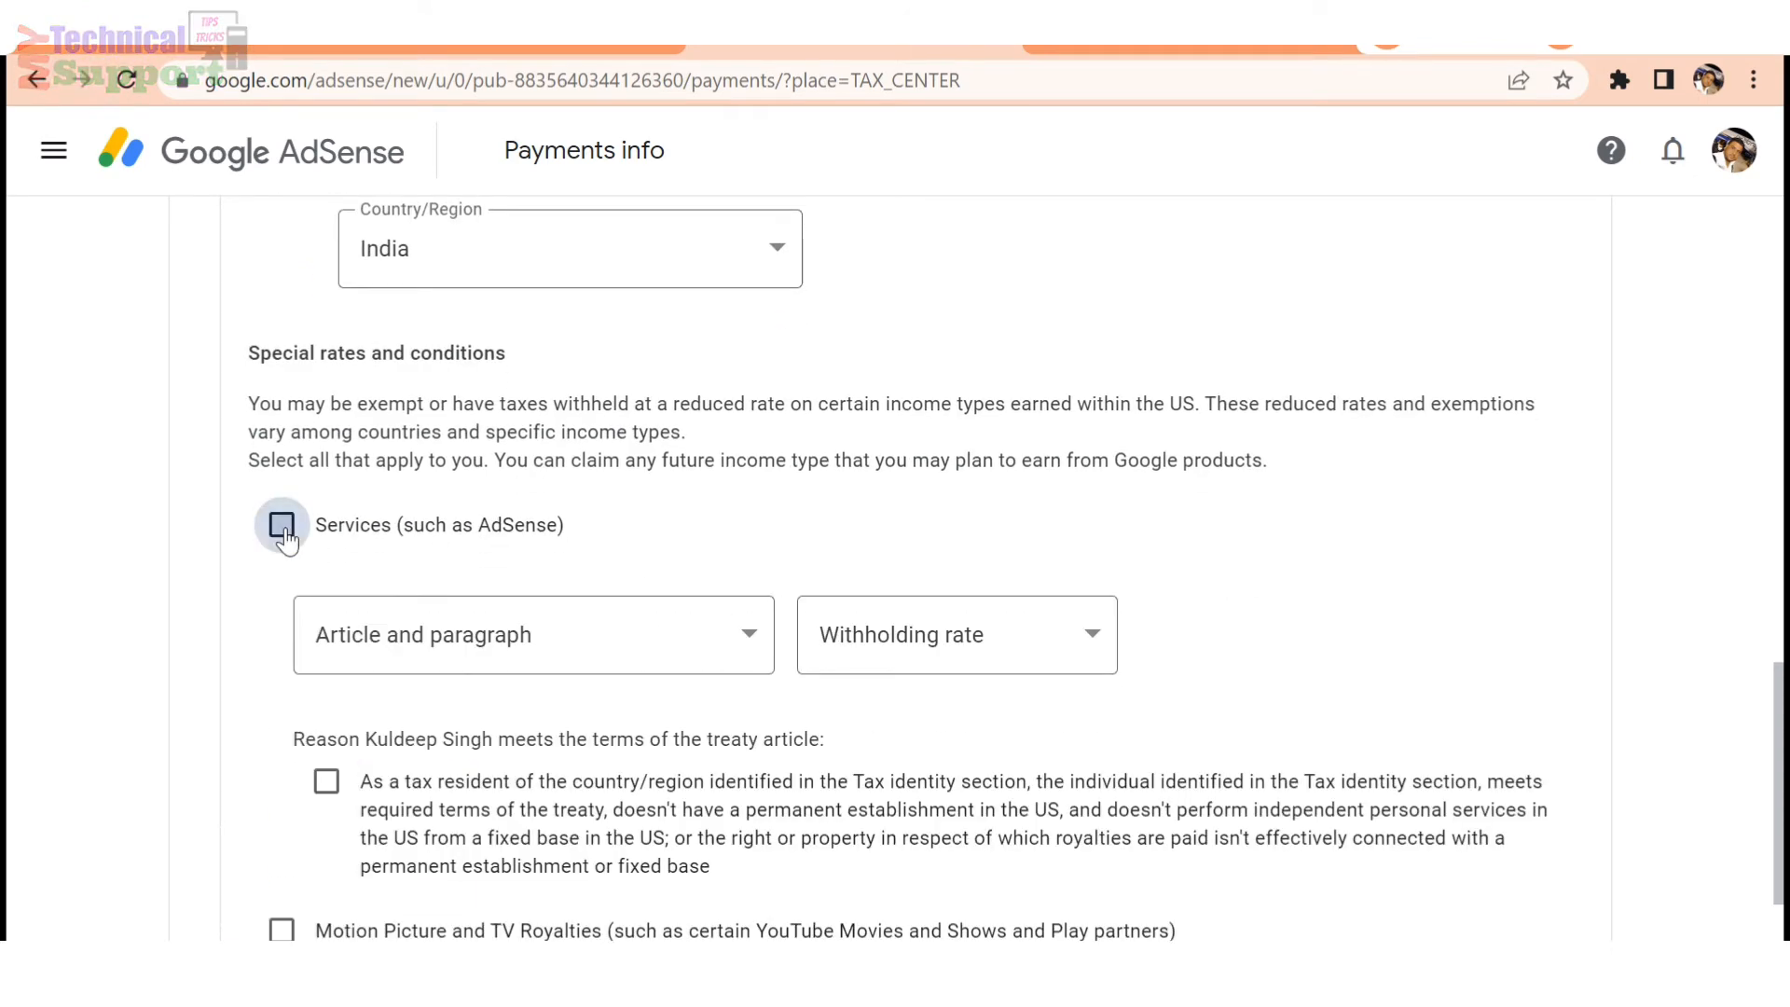
{"action": "left_click", "coordinate": [506, 641]}
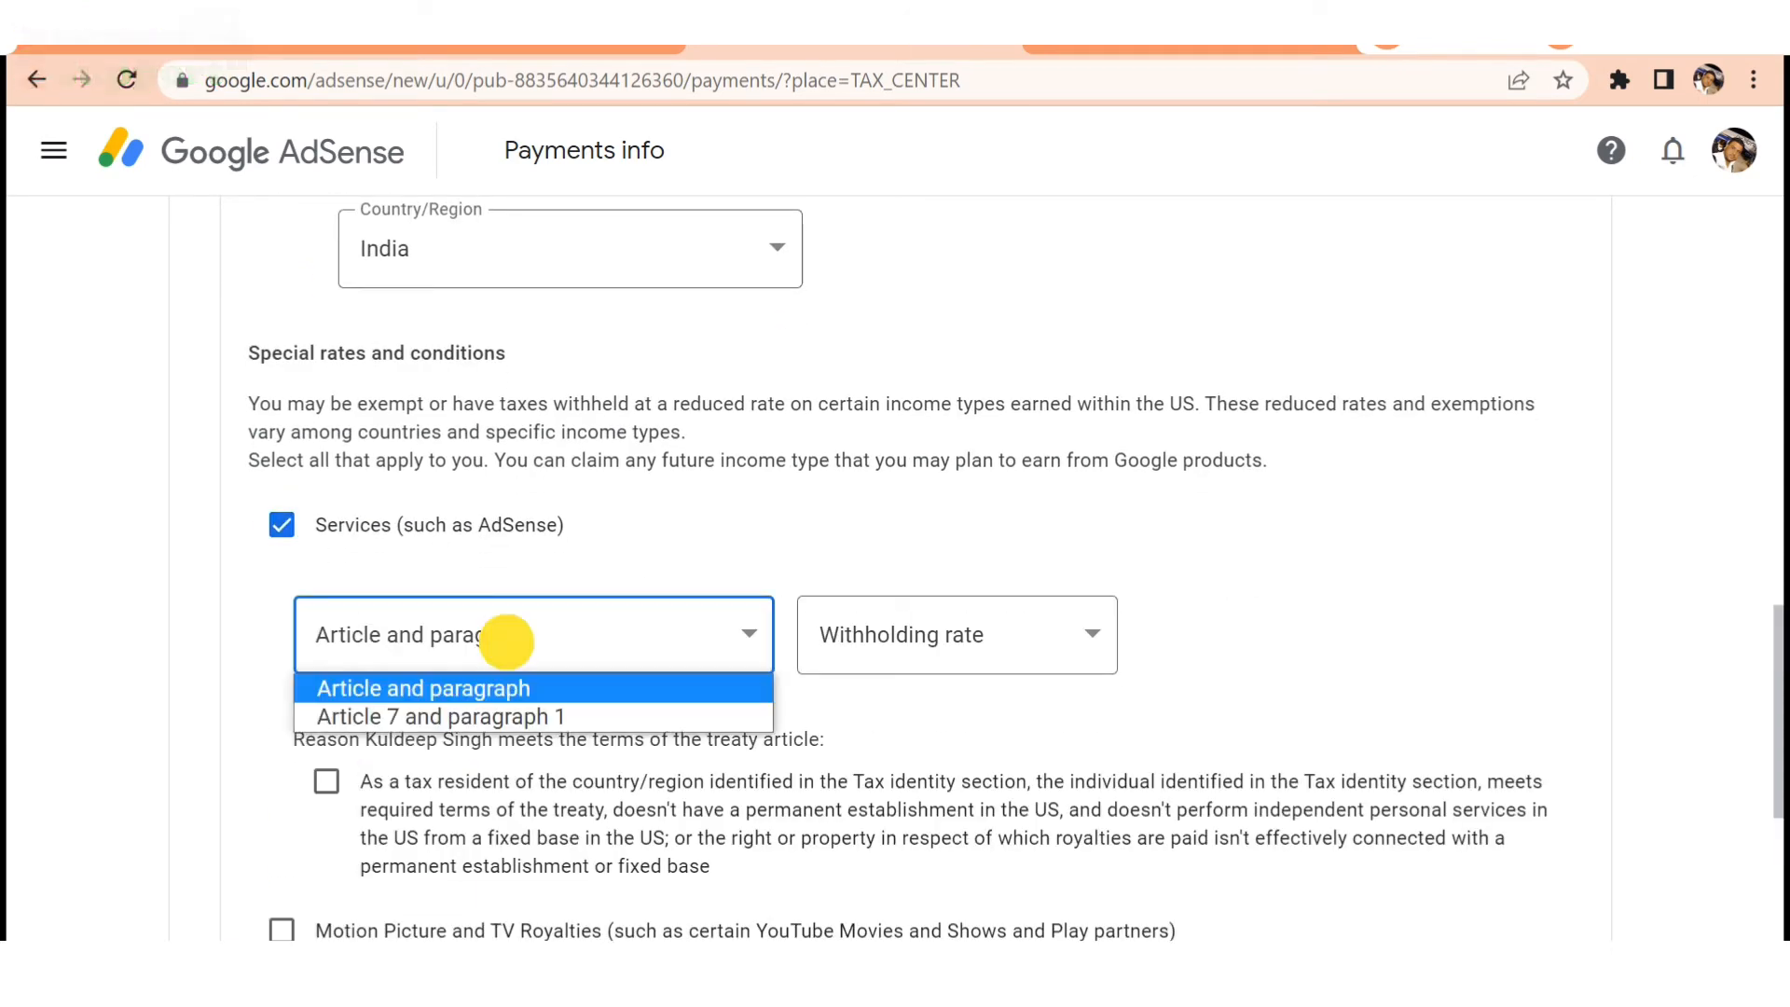
{"action": "left_click", "coordinate": [503, 716]}
{"action": "left_click", "coordinate": [911, 638]}
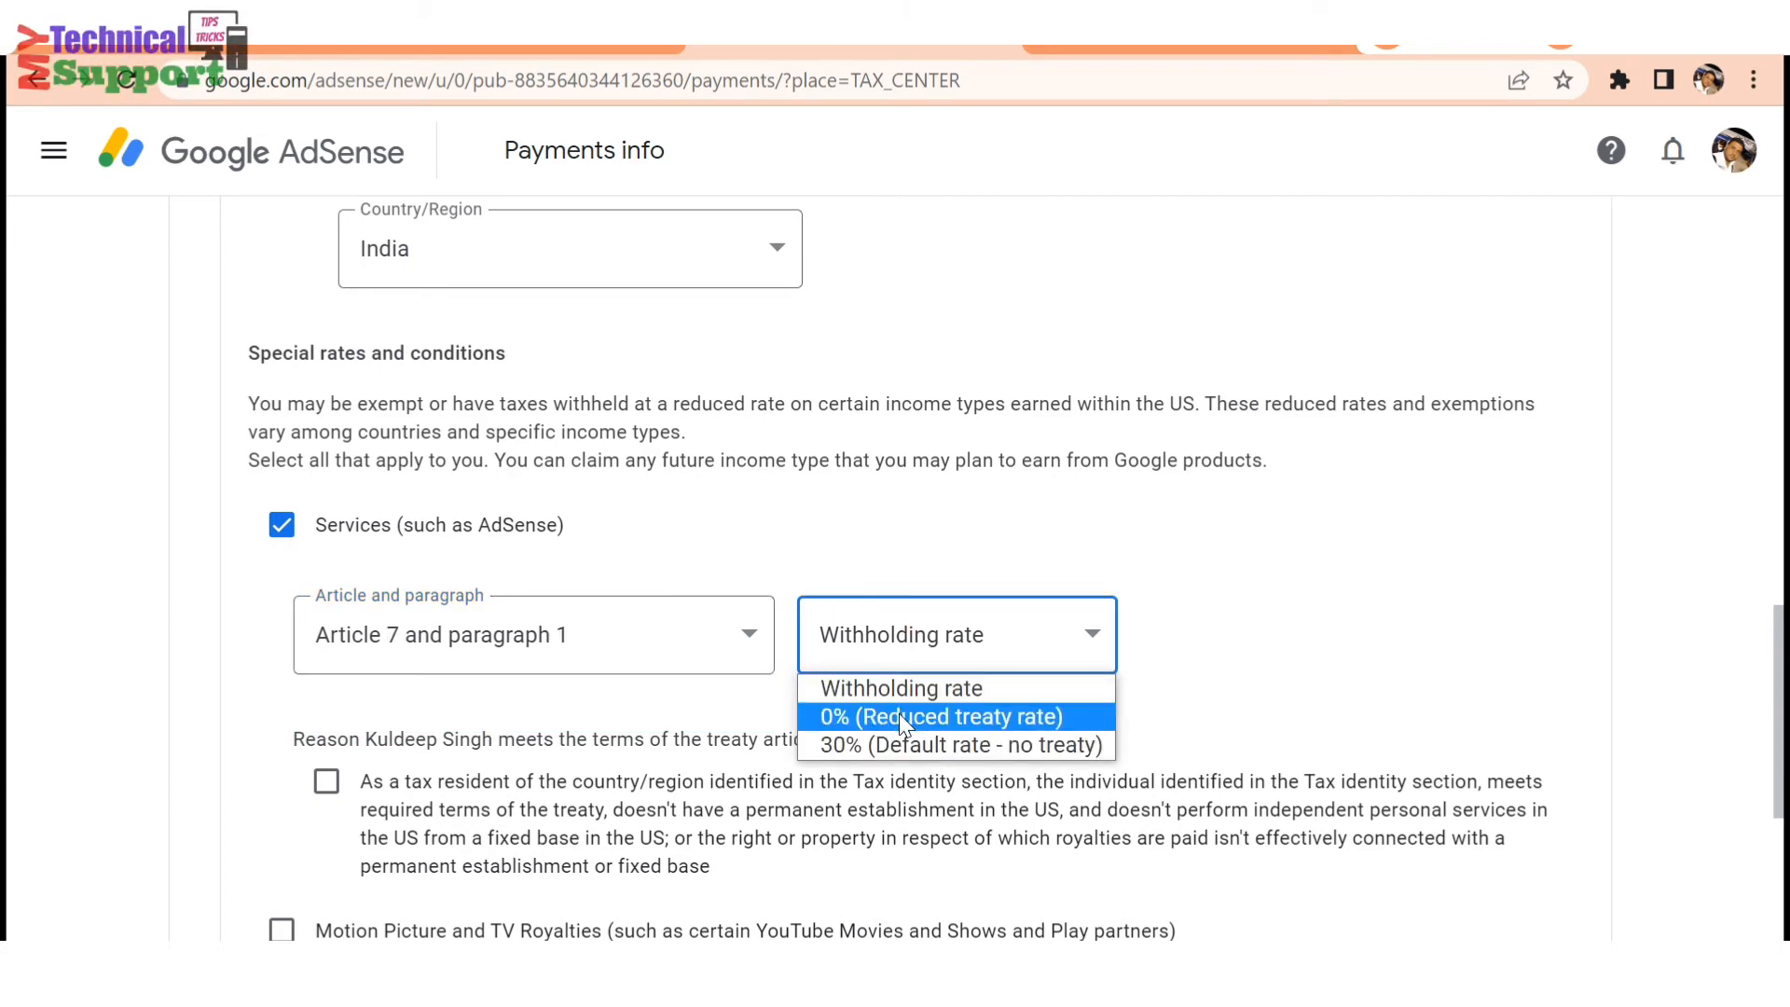
{"action": "left_click", "coordinate": [899, 715]}
{"action": "scroll", "coordinate": [902, 720], "scroll_direction": "down", "scroll_amount": 3}
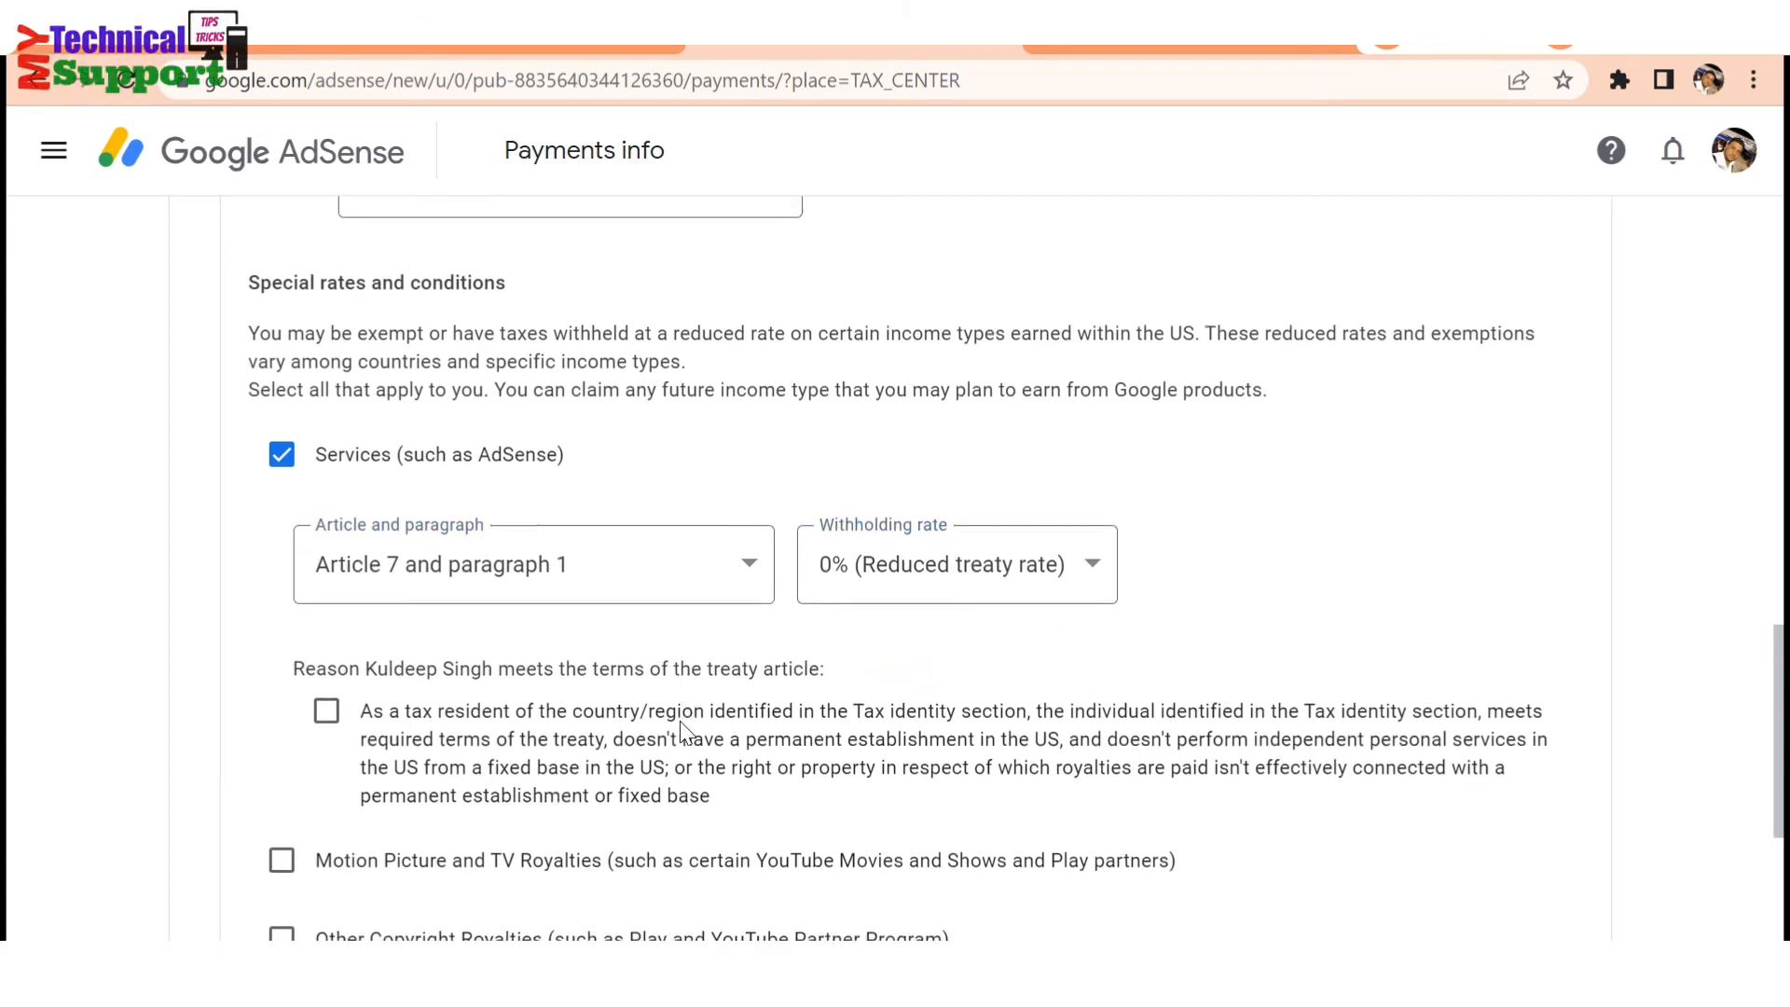
{"action": "left_click", "coordinate": [325, 506]}
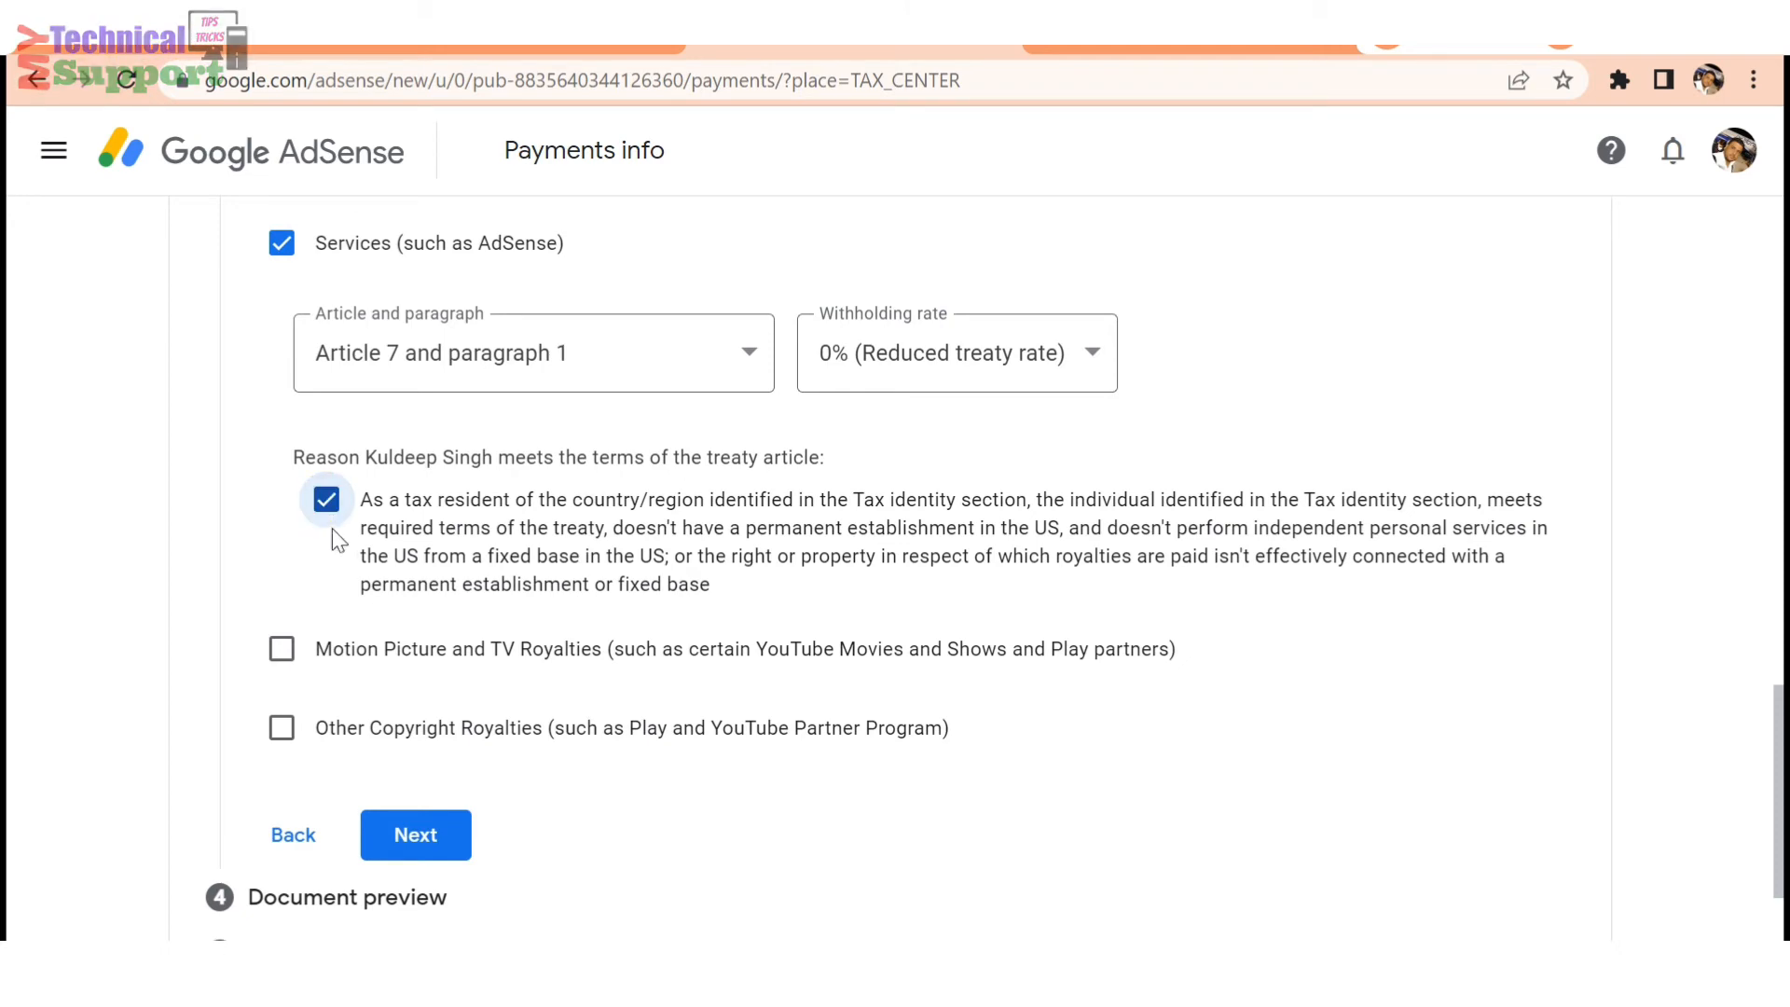
- Claim Motion Picture and TV Royalties under Article 12 and paragraph 2A II at the 15% reduced treaty rate, confirming the treaty terms are met
{"action": "left_click", "coordinate": [281, 650]}
{"action": "scroll", "coordinate": [401, 677], "scroll_direction": "down", "scroll_amount": 3}
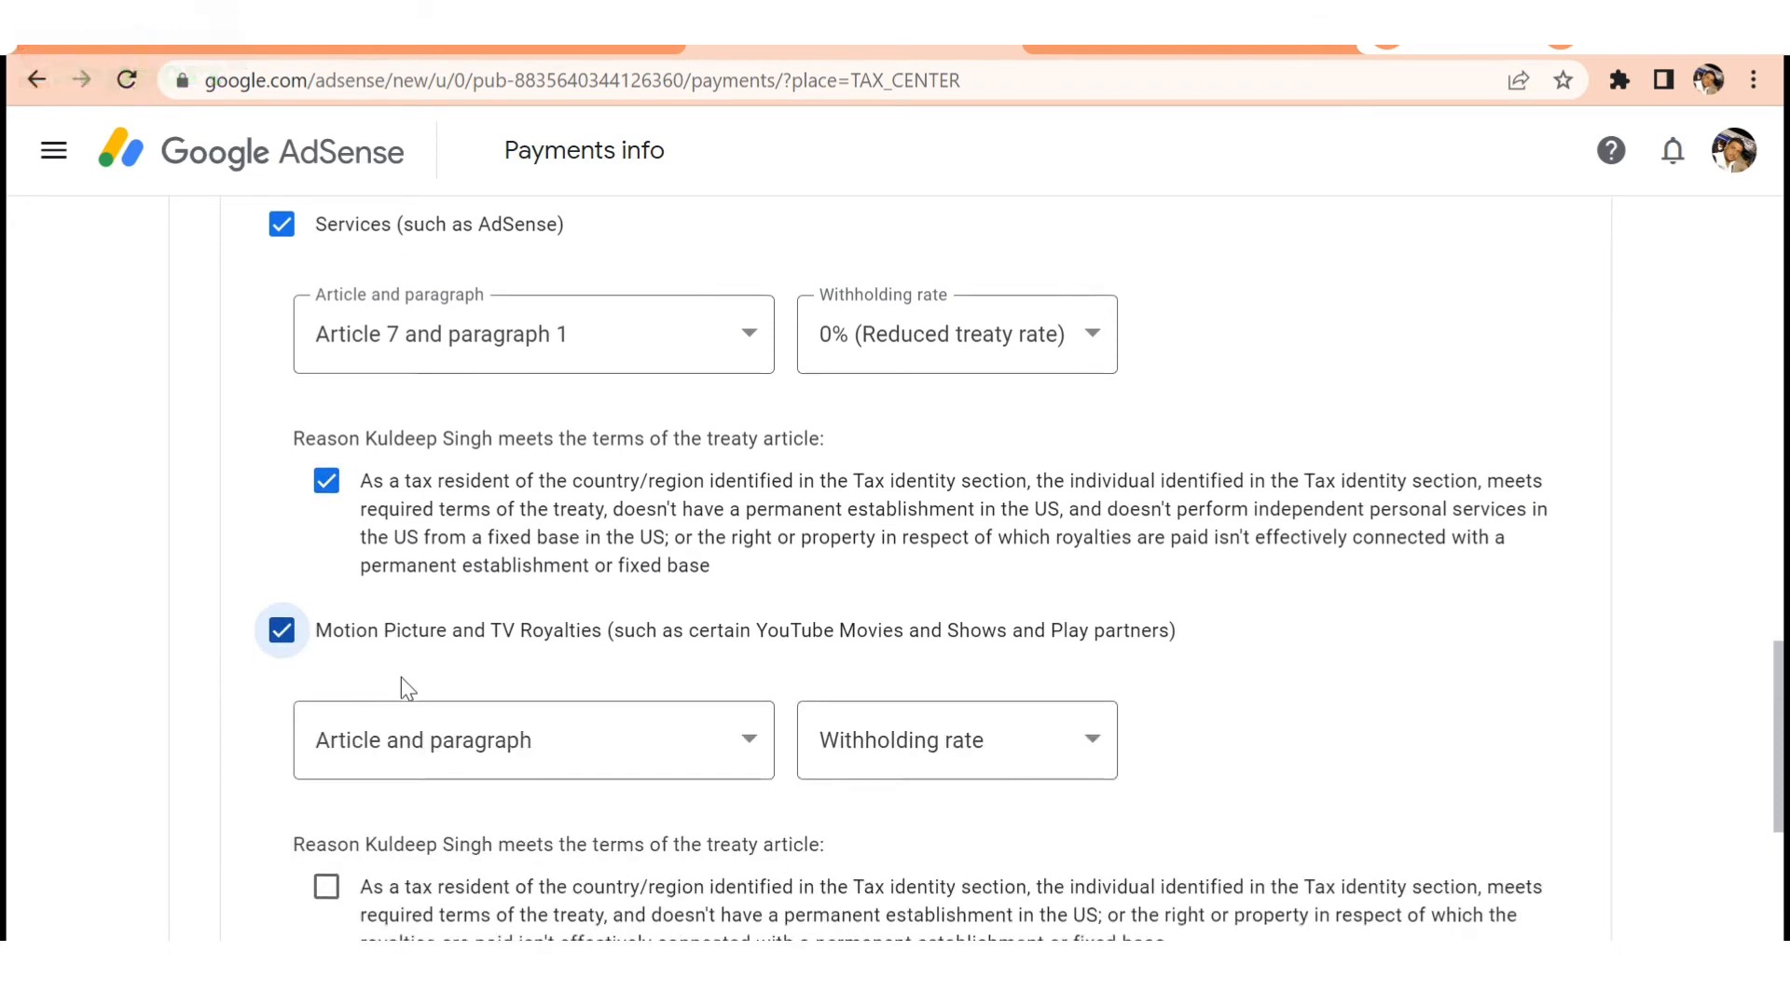
{"action": "left_click", "coordinate": [539, 476]}
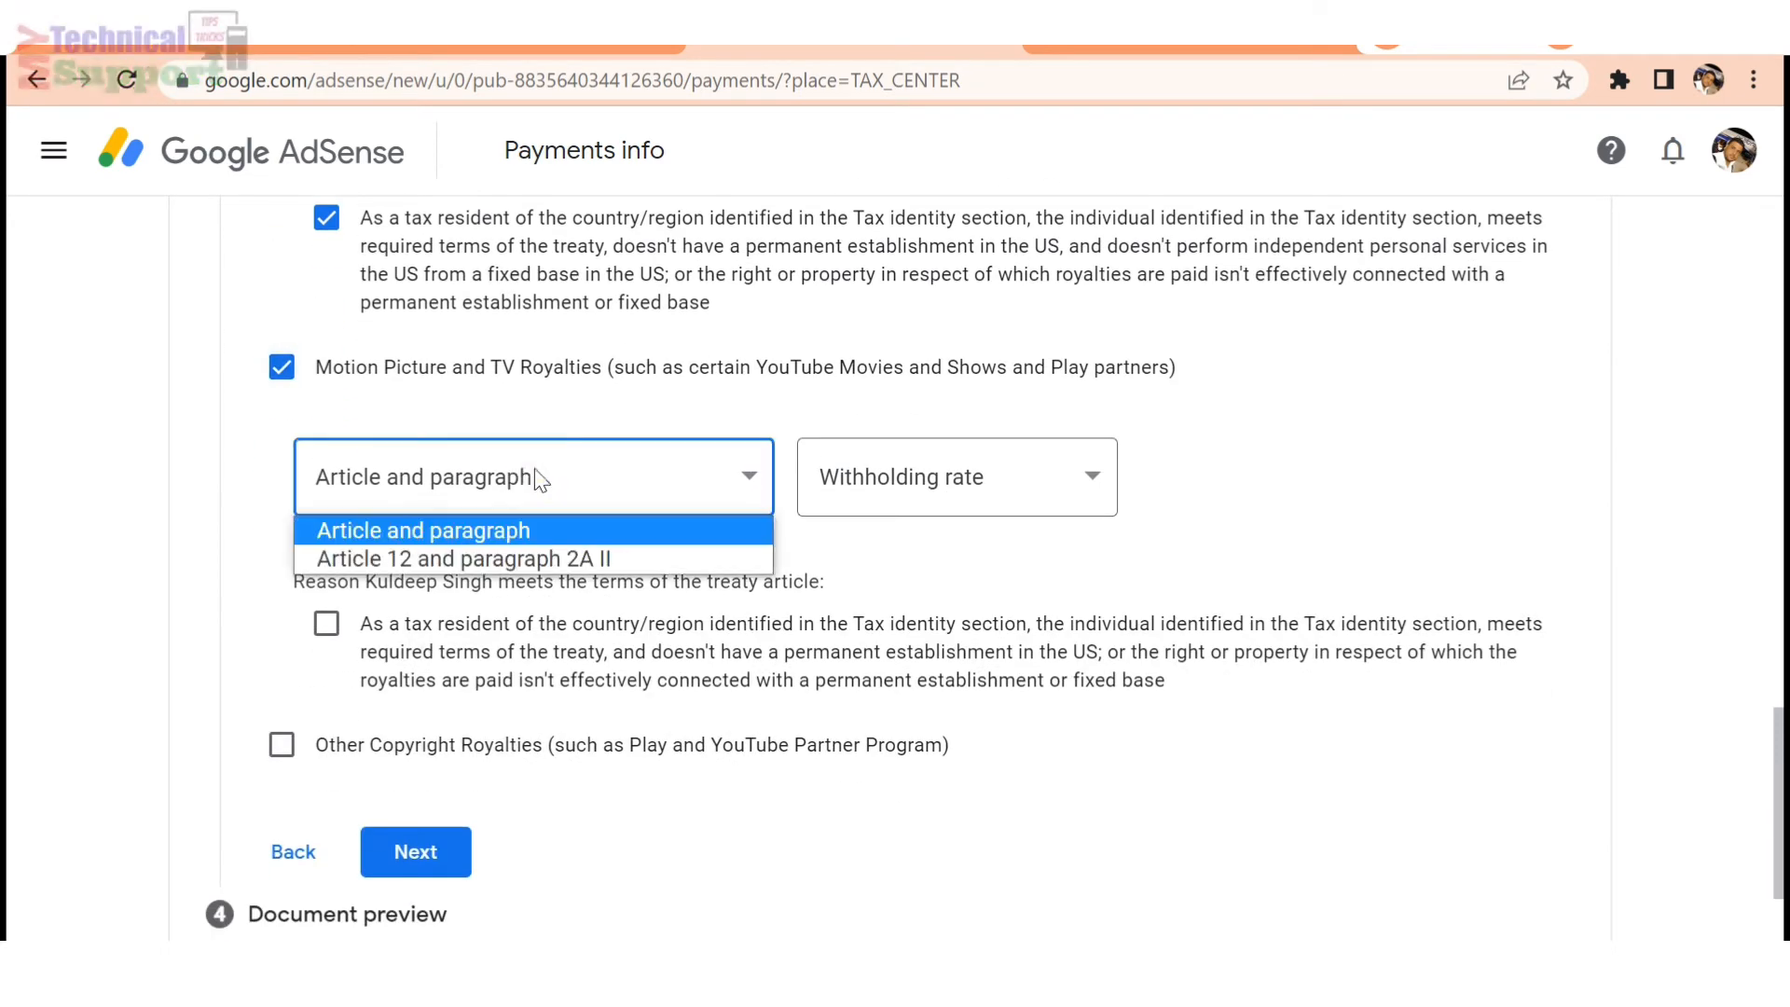
{"action": "left_click", "coordinate": [491, 559]}
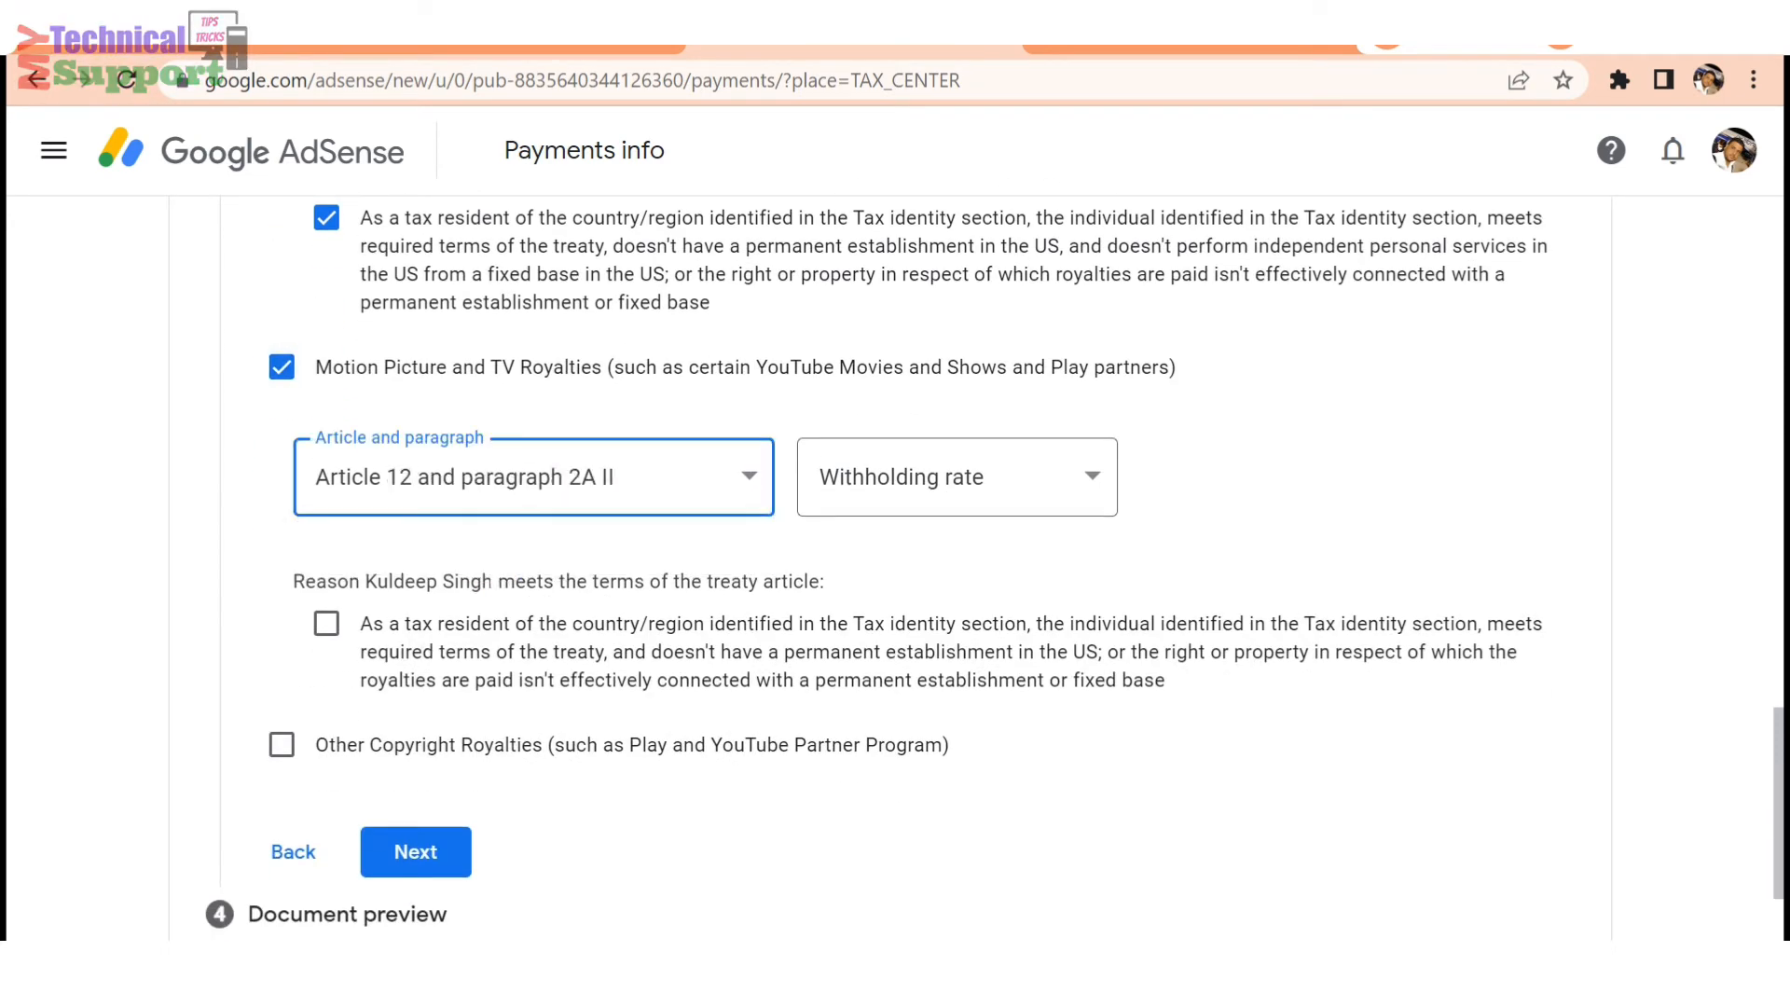
{"action": "left_click", "coordinate": [877, 480]}
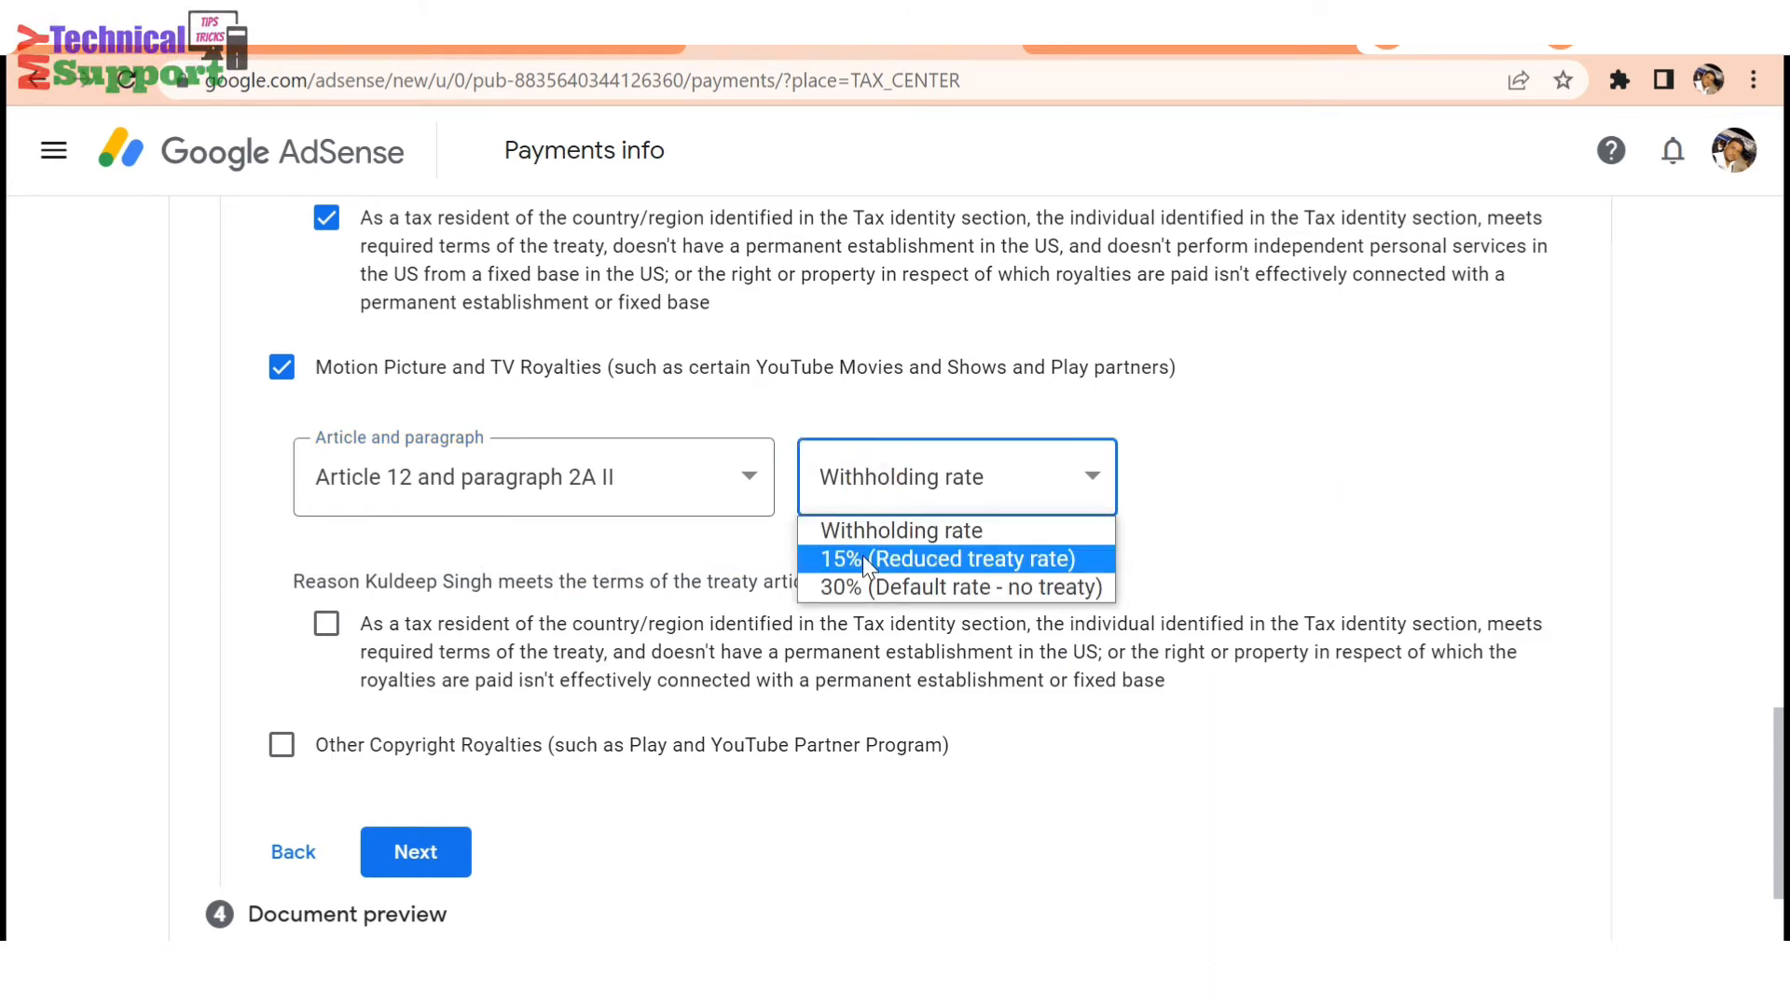
{"action": "left_click", "coordinate": [863, 557]}
{"action": "left_click", "coordinate": [325, 624]}
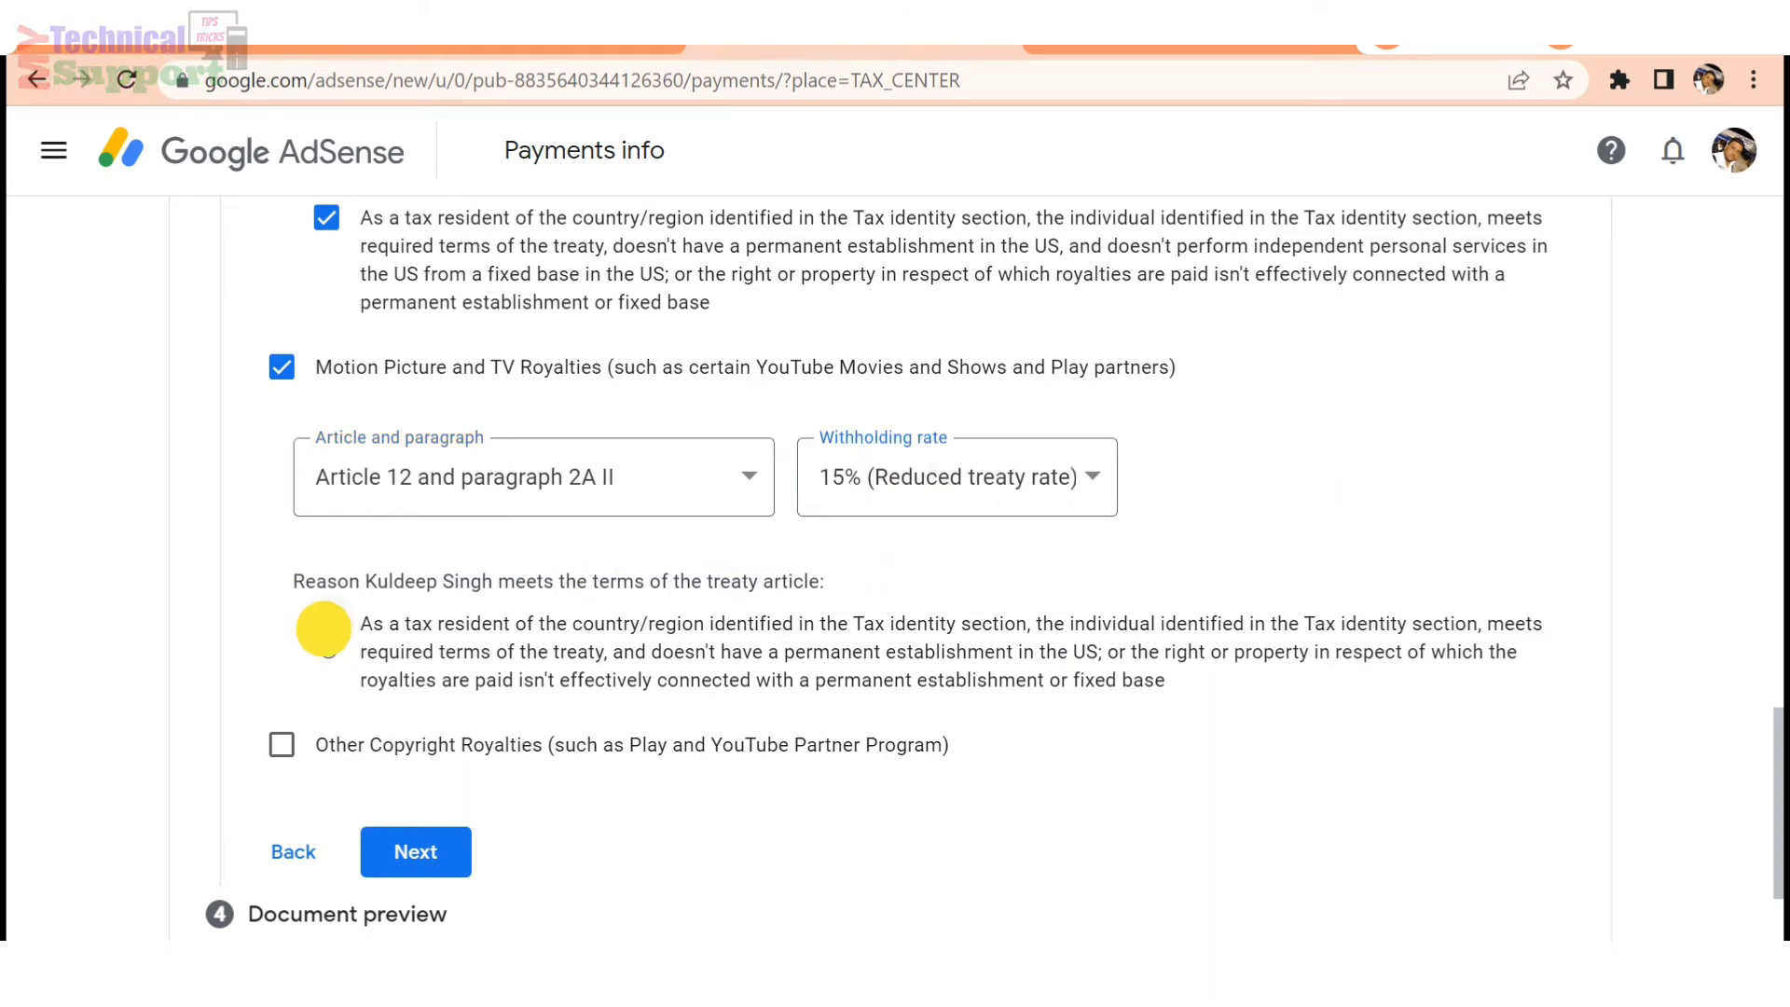
- Claim Other Copyright Royalties under Article 12 and paragraph 2A II at the 15% reduced treaty rate, confirming the treaty terms are met
{"action": "scroll", "coordinate": [377, 695], "scroll_direction": "down", "scroll_amount": 1}
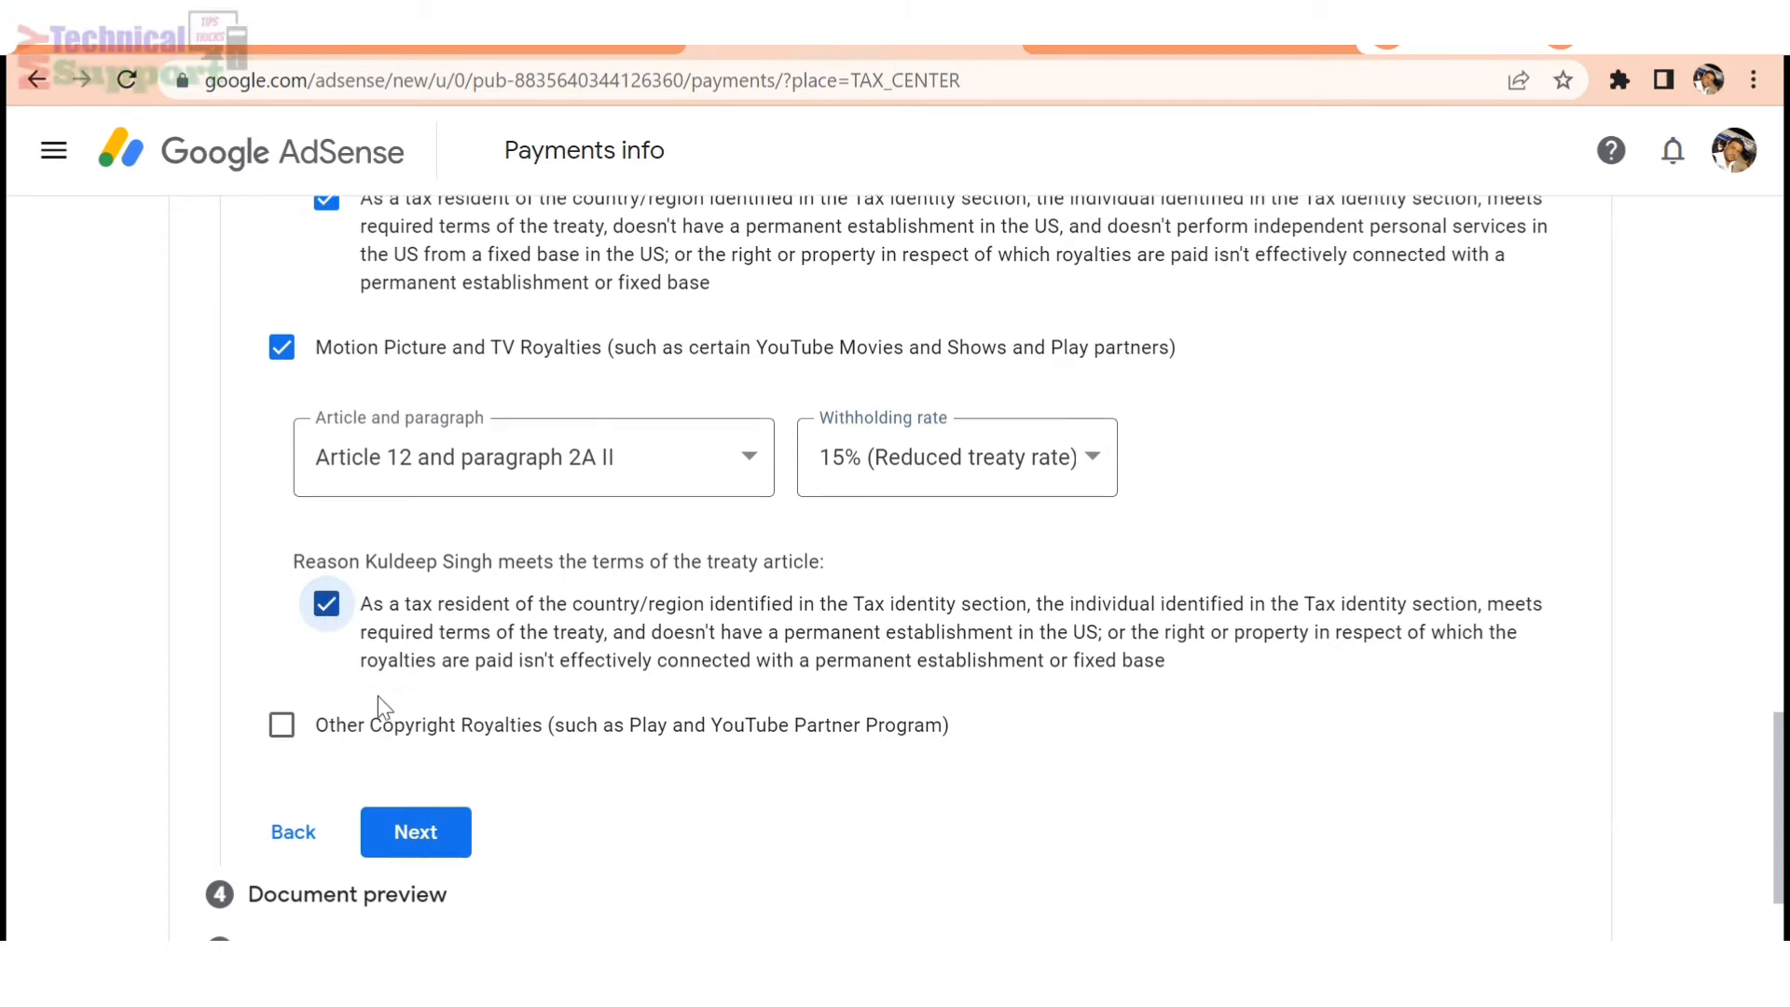
{"action": "scroll", "coordinate": [378, 695], "scroll_direction": "down", "scroll_amount": 2}
{"action": "left_click", "coordinate": [284, 543]}
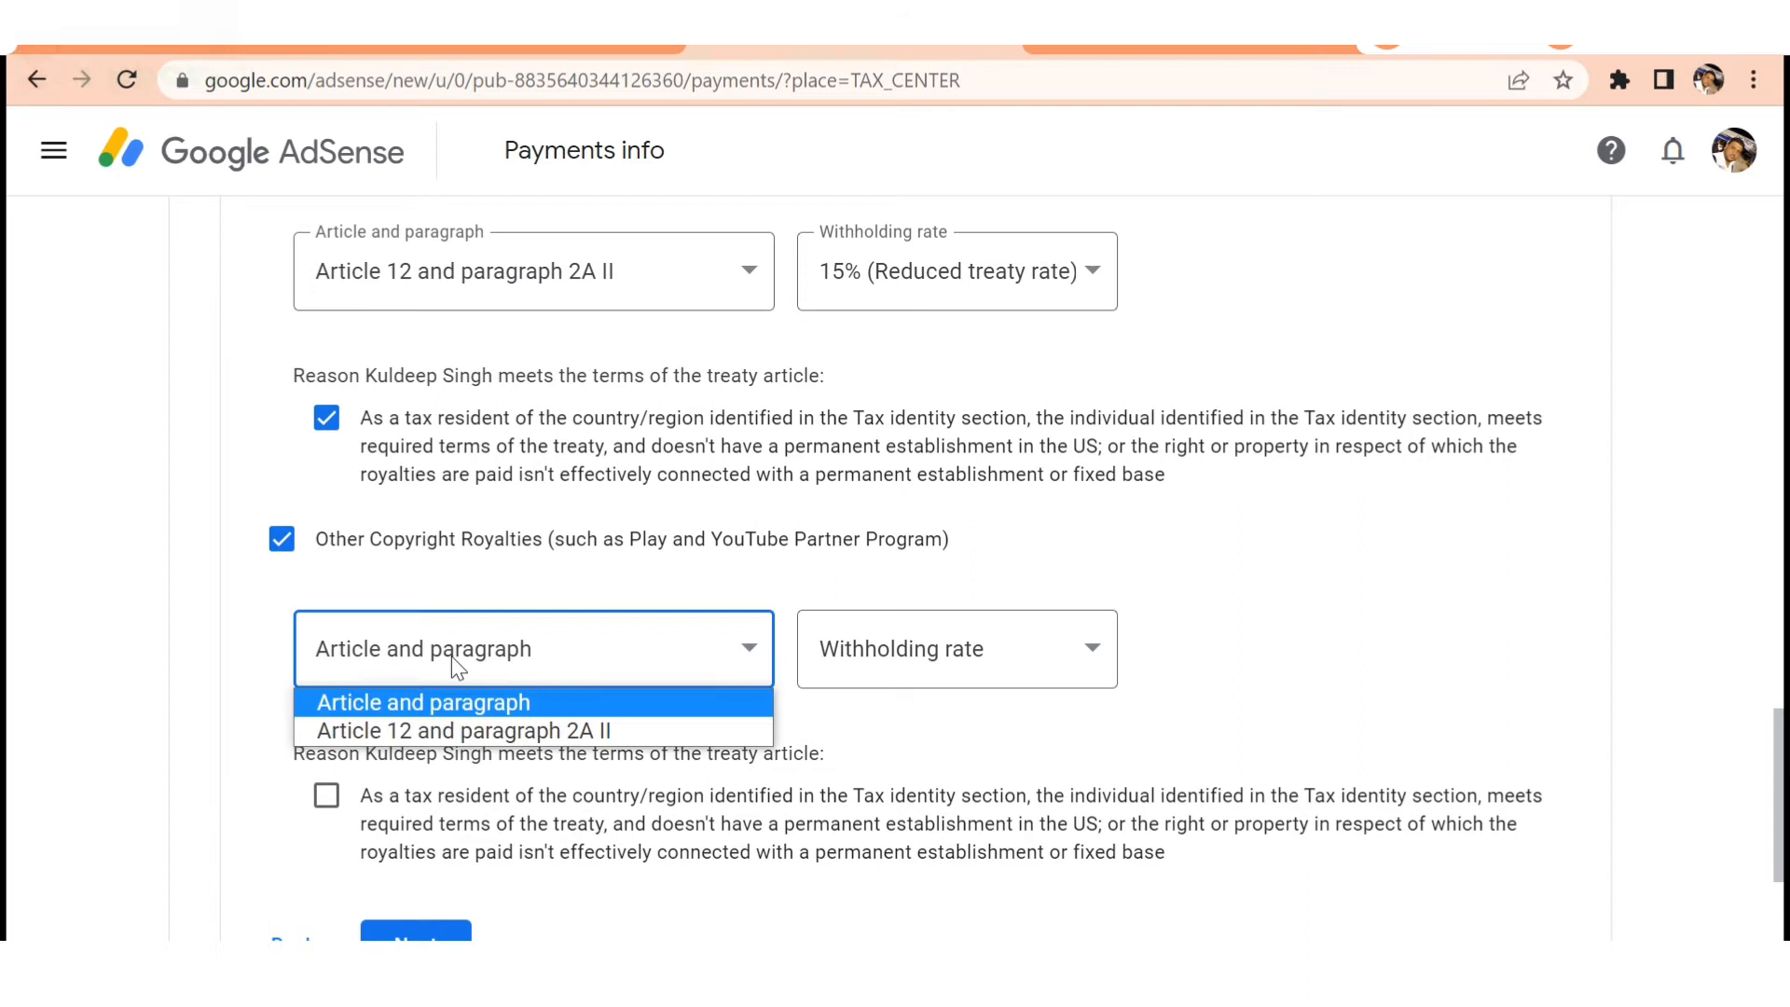
{"action": "left_click", "coordinate": [455, 727]}
{"action": "left_click", "coordinate": [920, 649]}
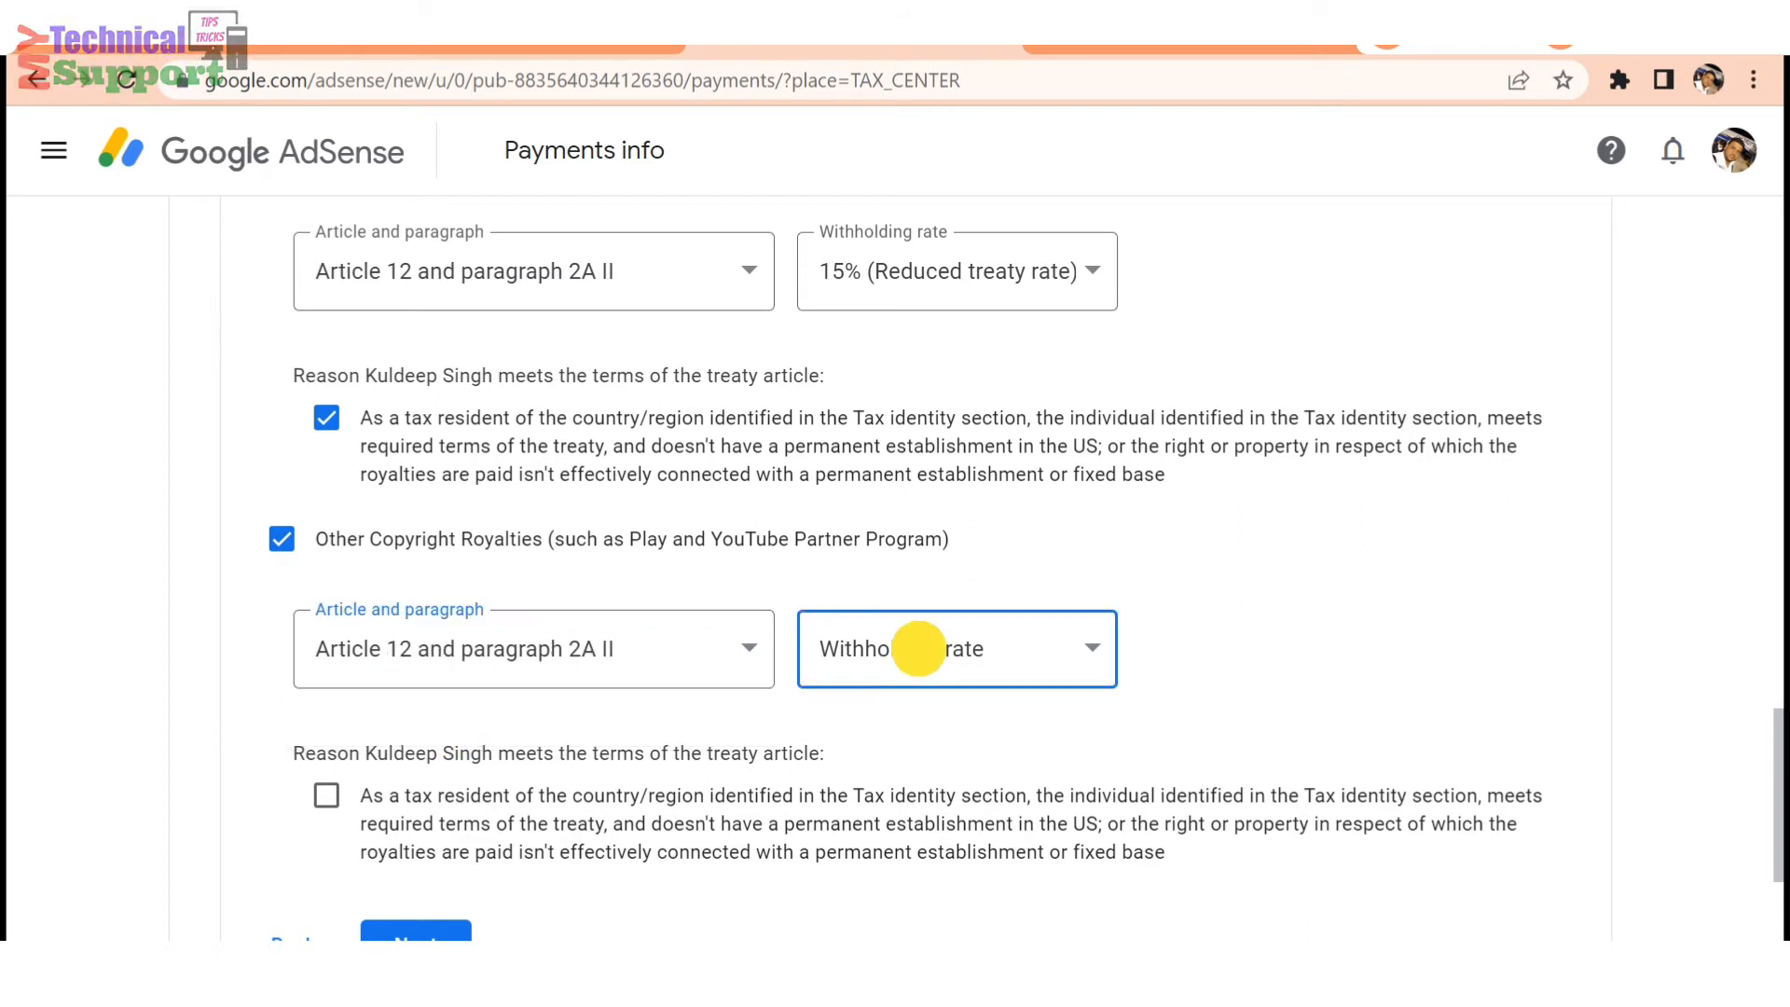
{"action": "left_click", "coordinate": [903, 727]}
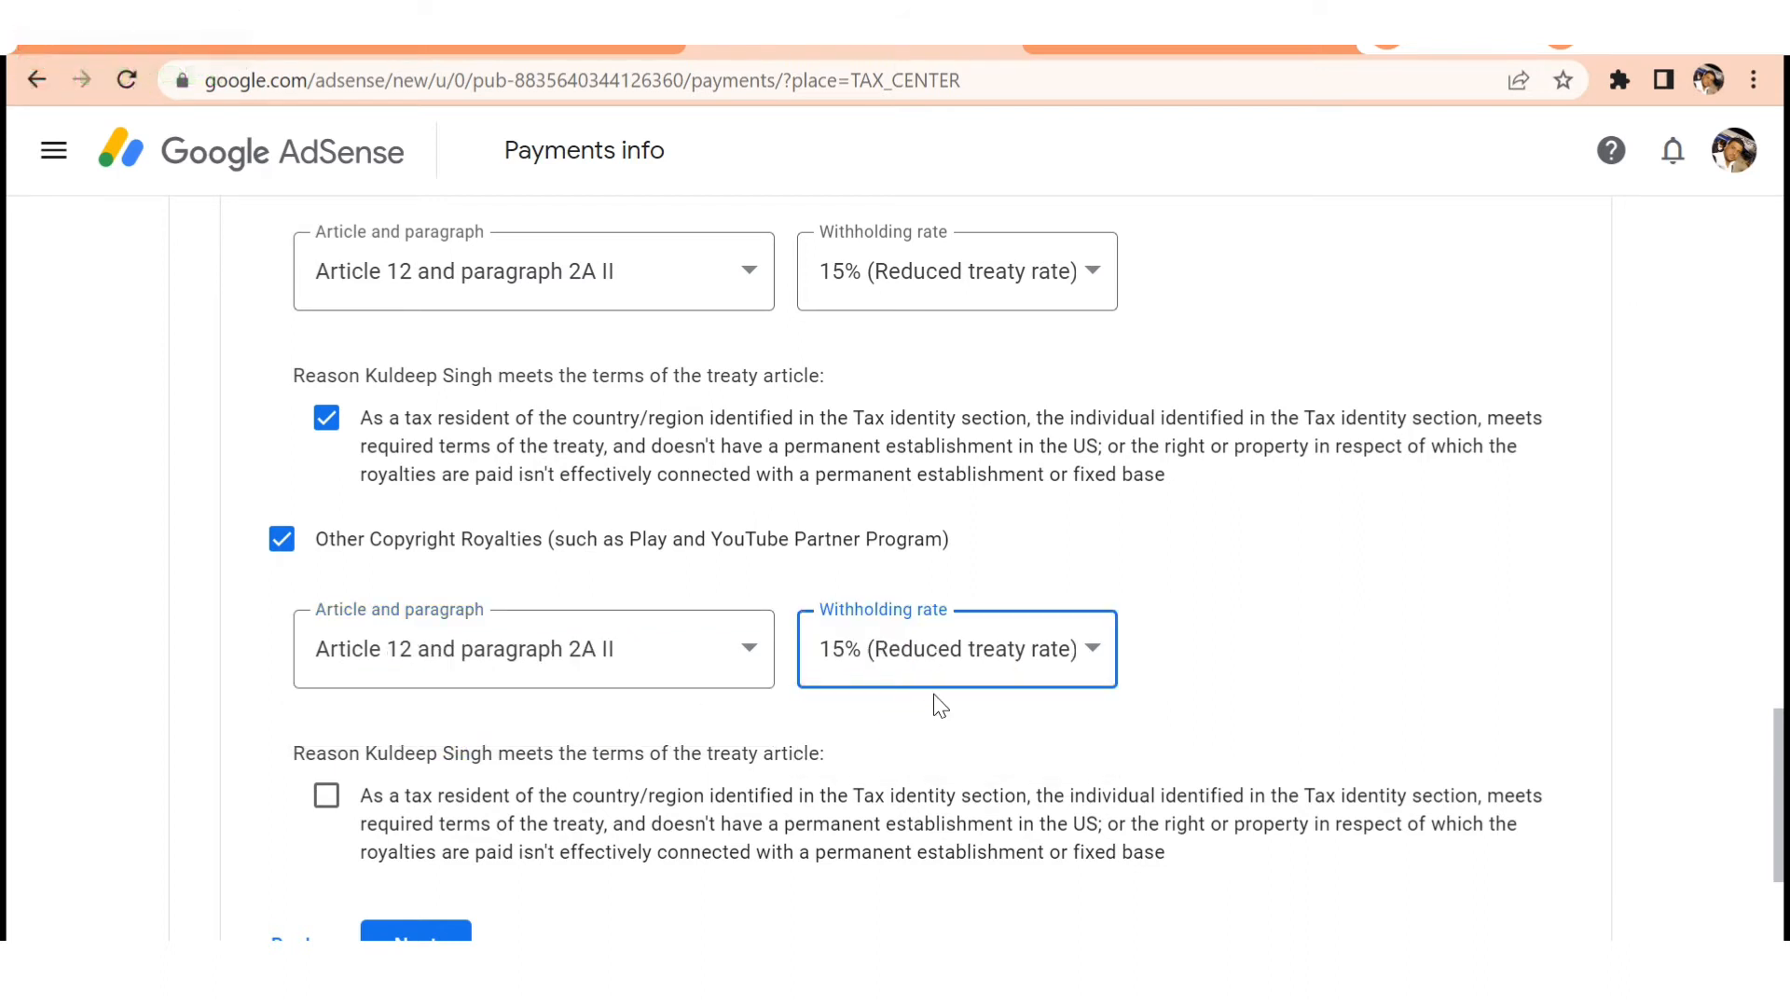
{"action": "left_click", "coordinate": [935, 709]}
{"action": "scroll", "coordinate": [858, 711], "scroll_direction": "down", "scroll_amount": 3}
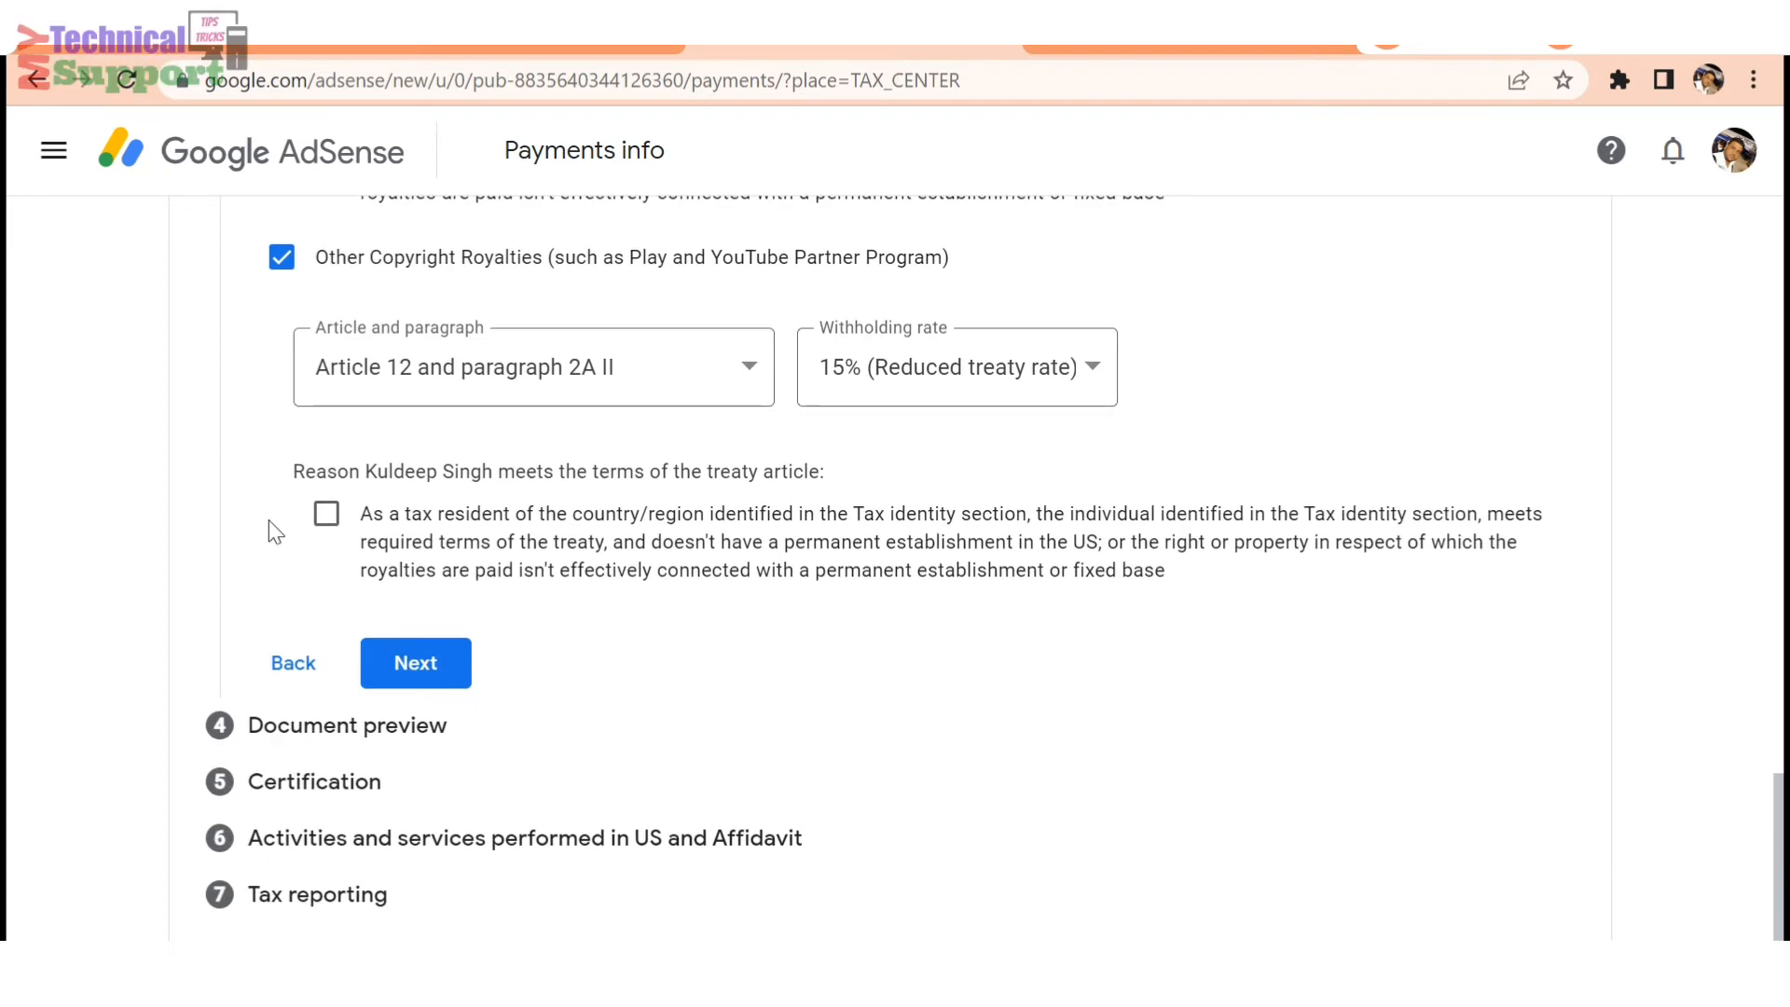
{"action": "left_click", "coordinate": [325, 513]}
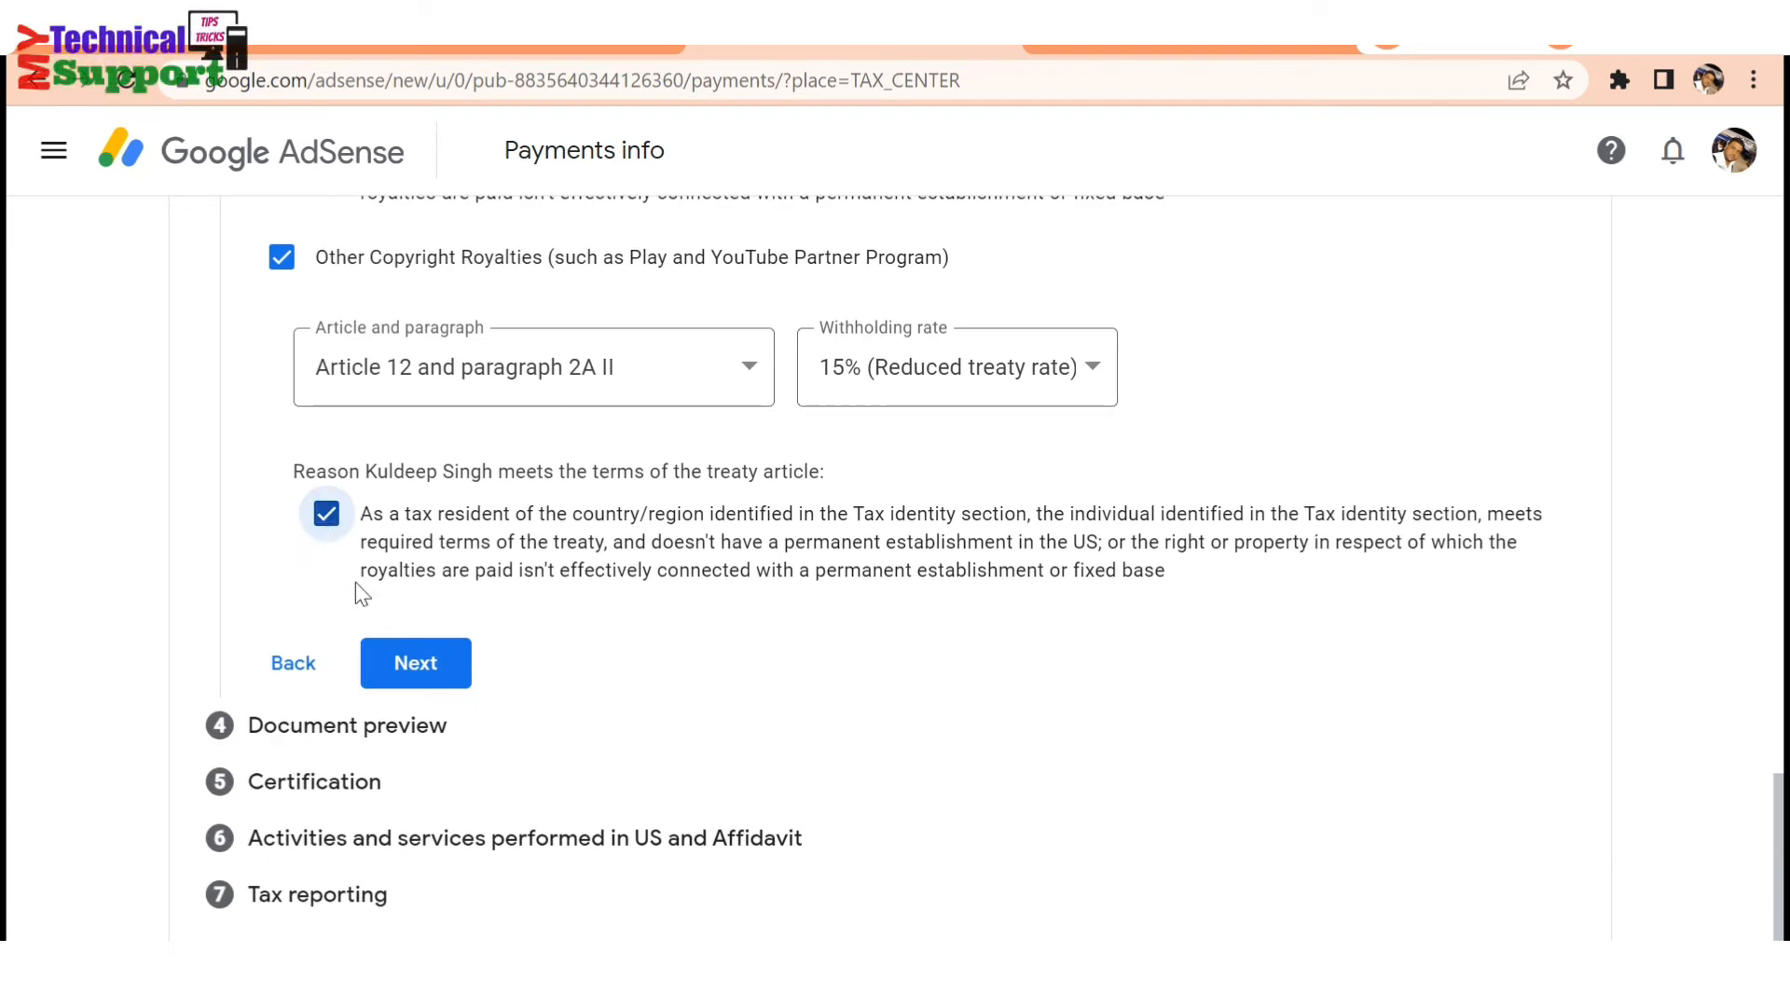
- Proceed to the document preview, confirm that the generated tax documents have been reviewed, and continue to the certification section
{"action": "left_click", "coordinate": [416, 664]}
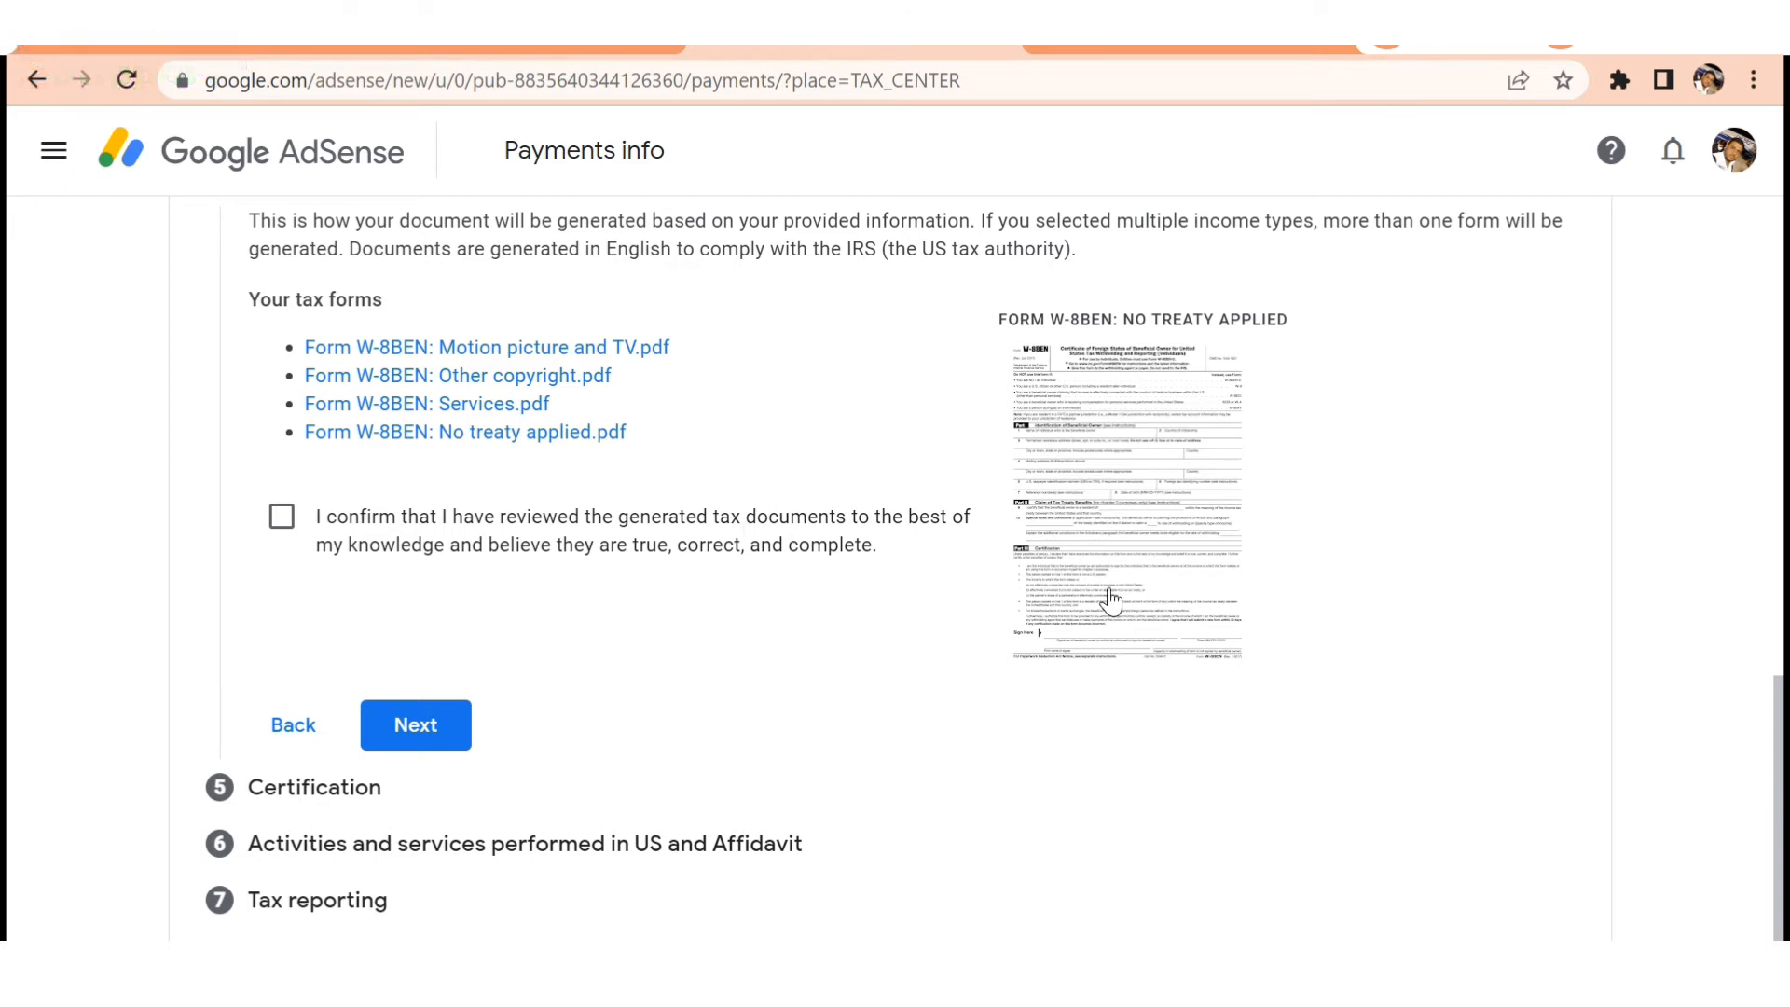
{"action": "left_click", "coordinate": [284, 524]}
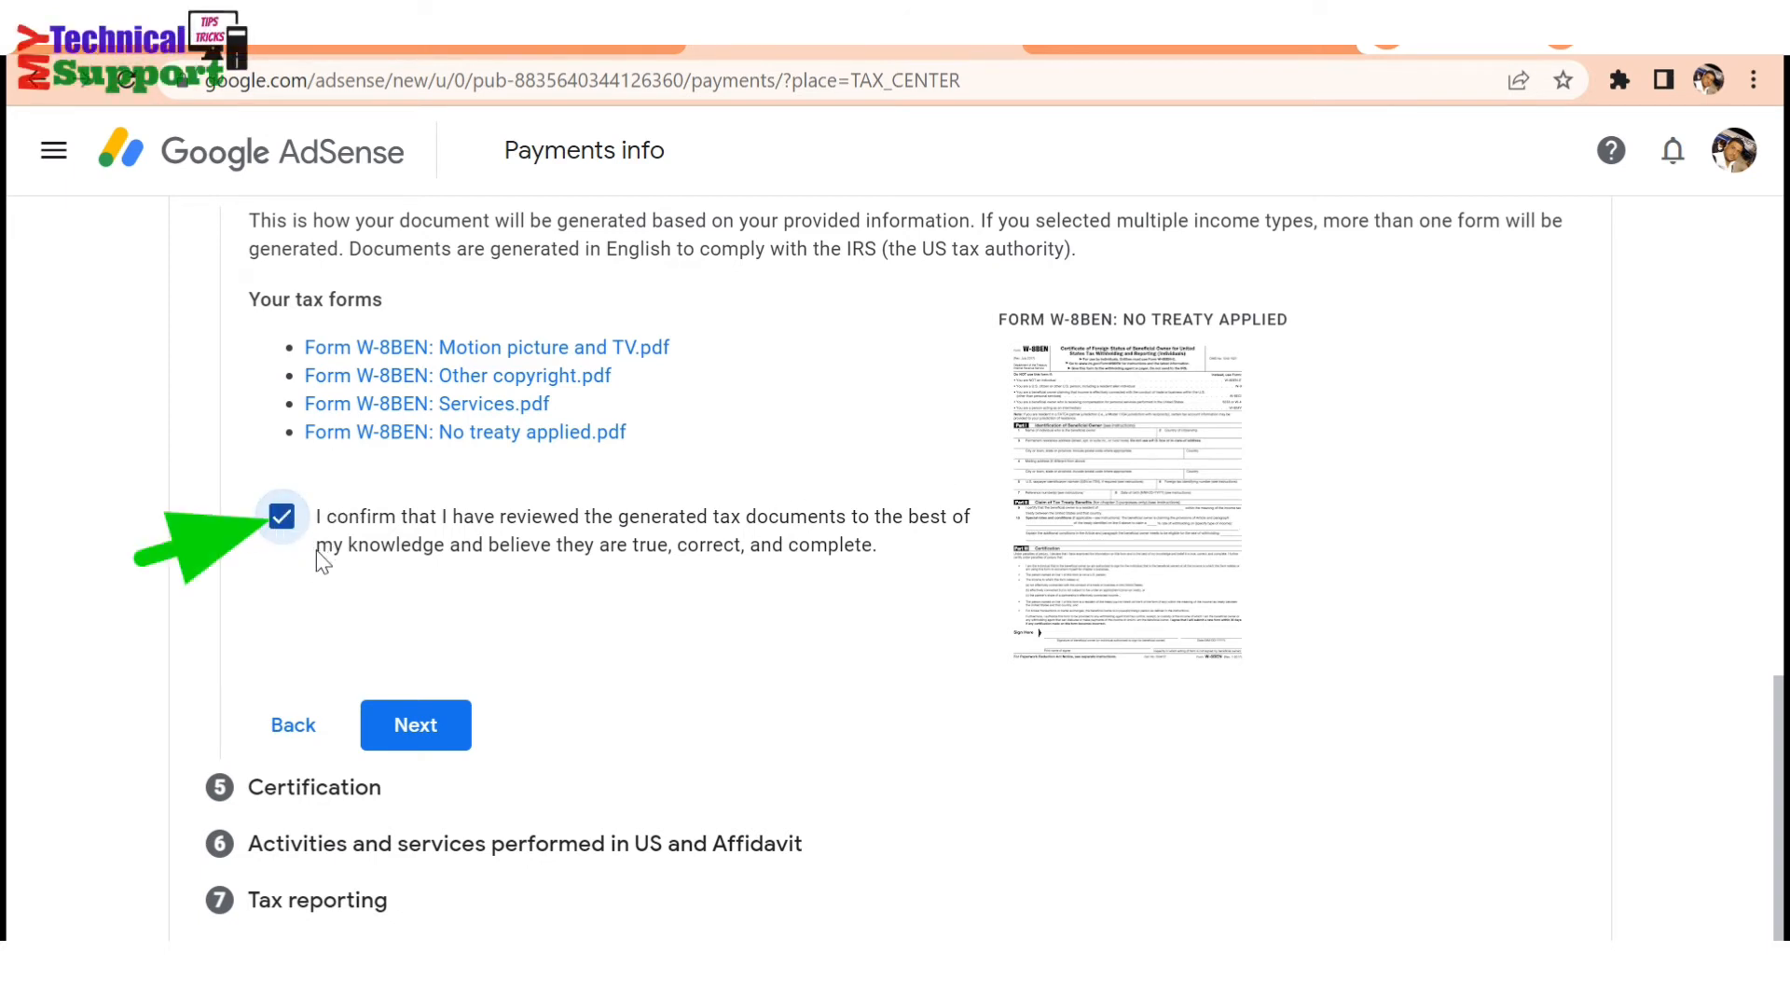
{"action": "left_click", "coordinate": [438, 730]}
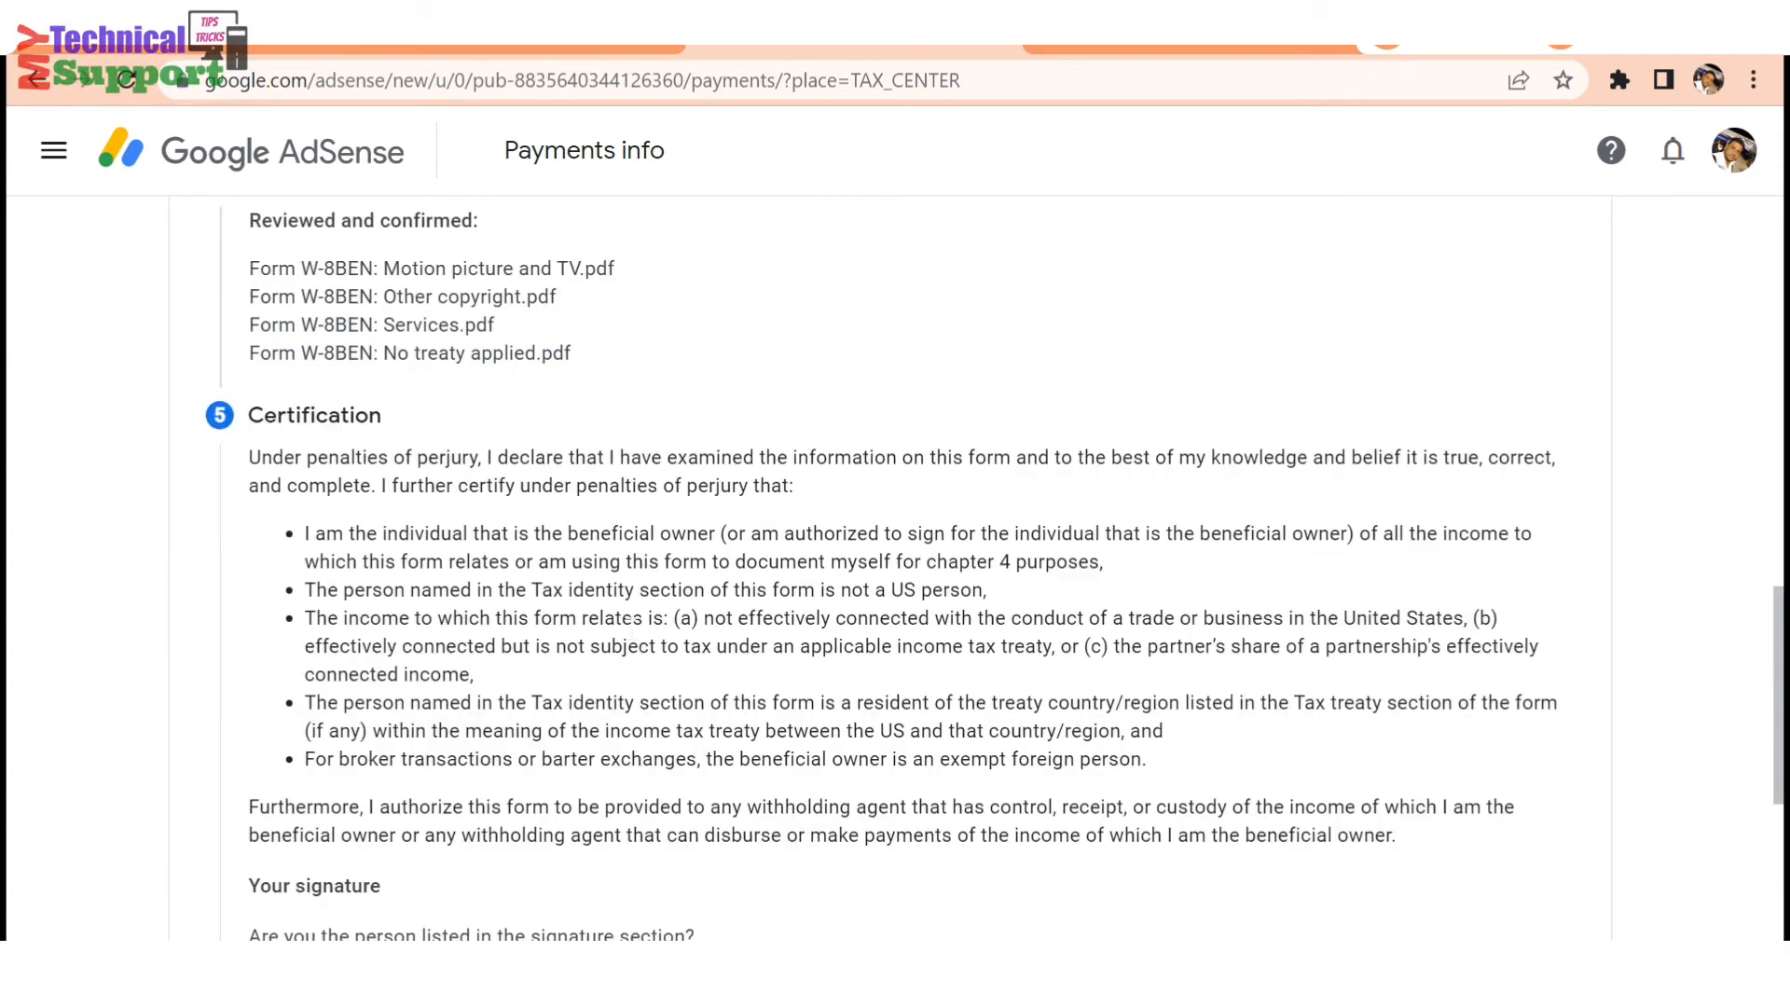
- Certify signing the form on one's own behalf and enter the beneficial owner's full legal name as the signature
{"action": "scroll", "coordinate": [432, 548], "scroll_direction": "down", "scroll_amount": 5}
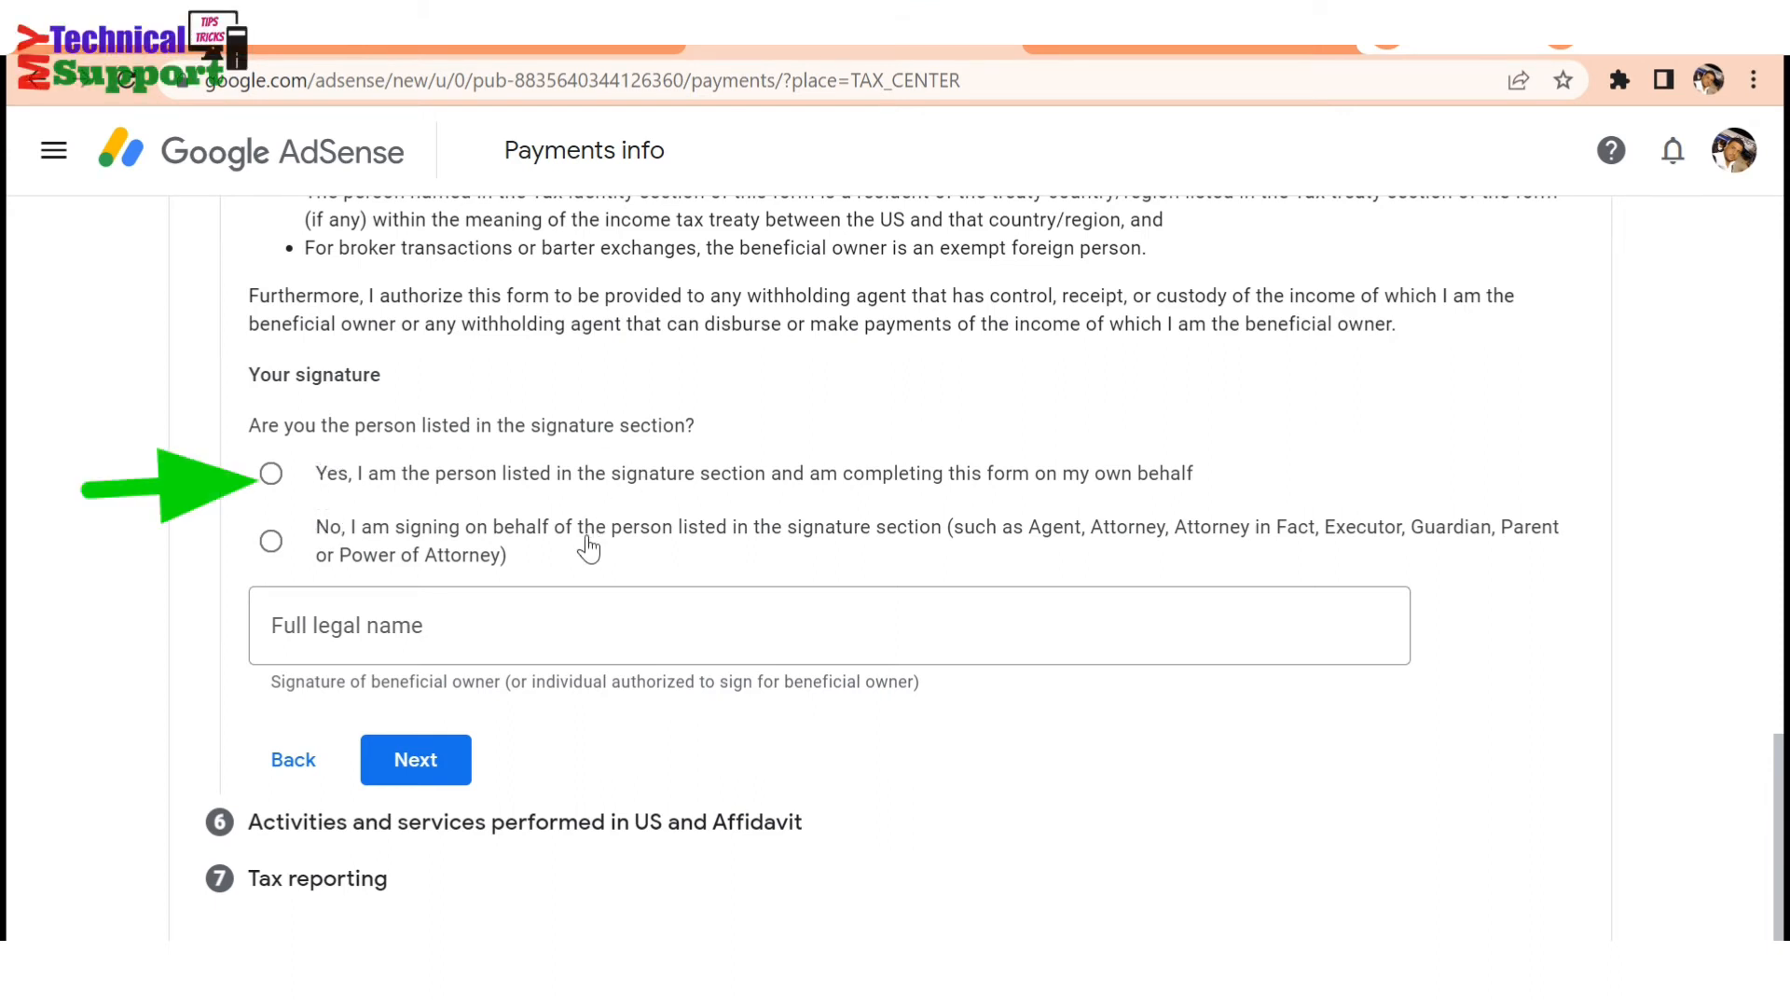
{"action": "left_click", "coordinate": [272, 475]}
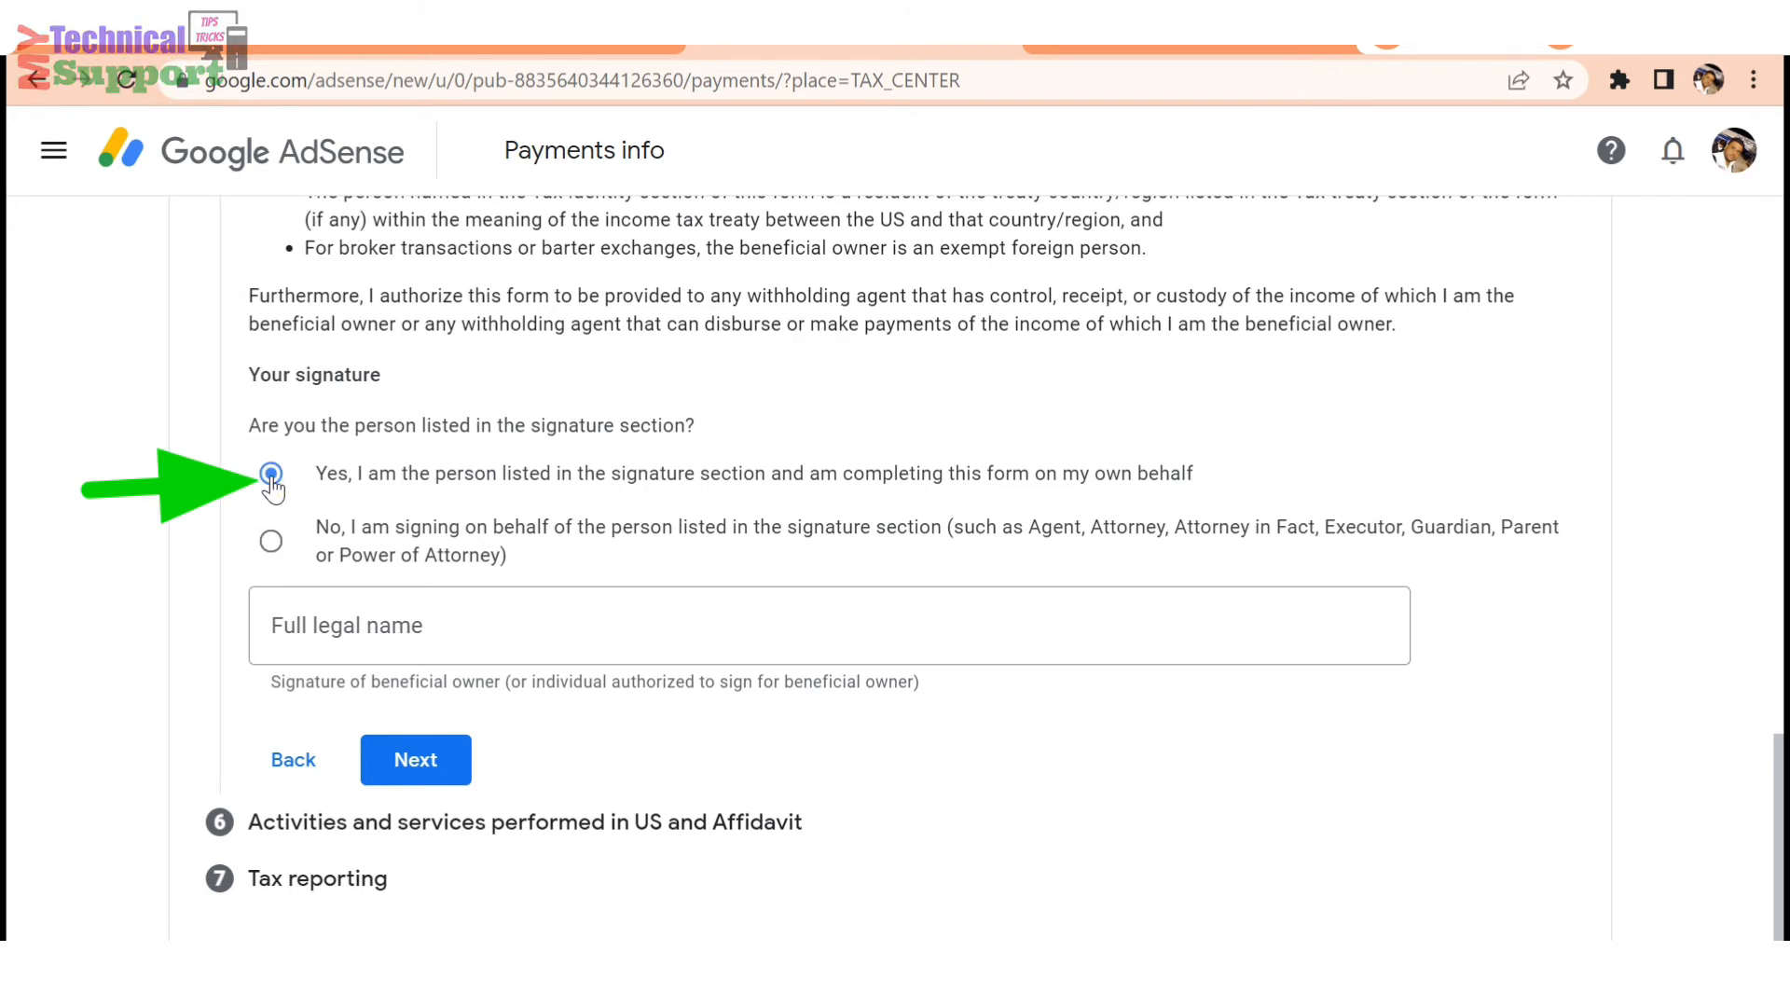
{"action": "left_click", "coordinate": [392, 637]}
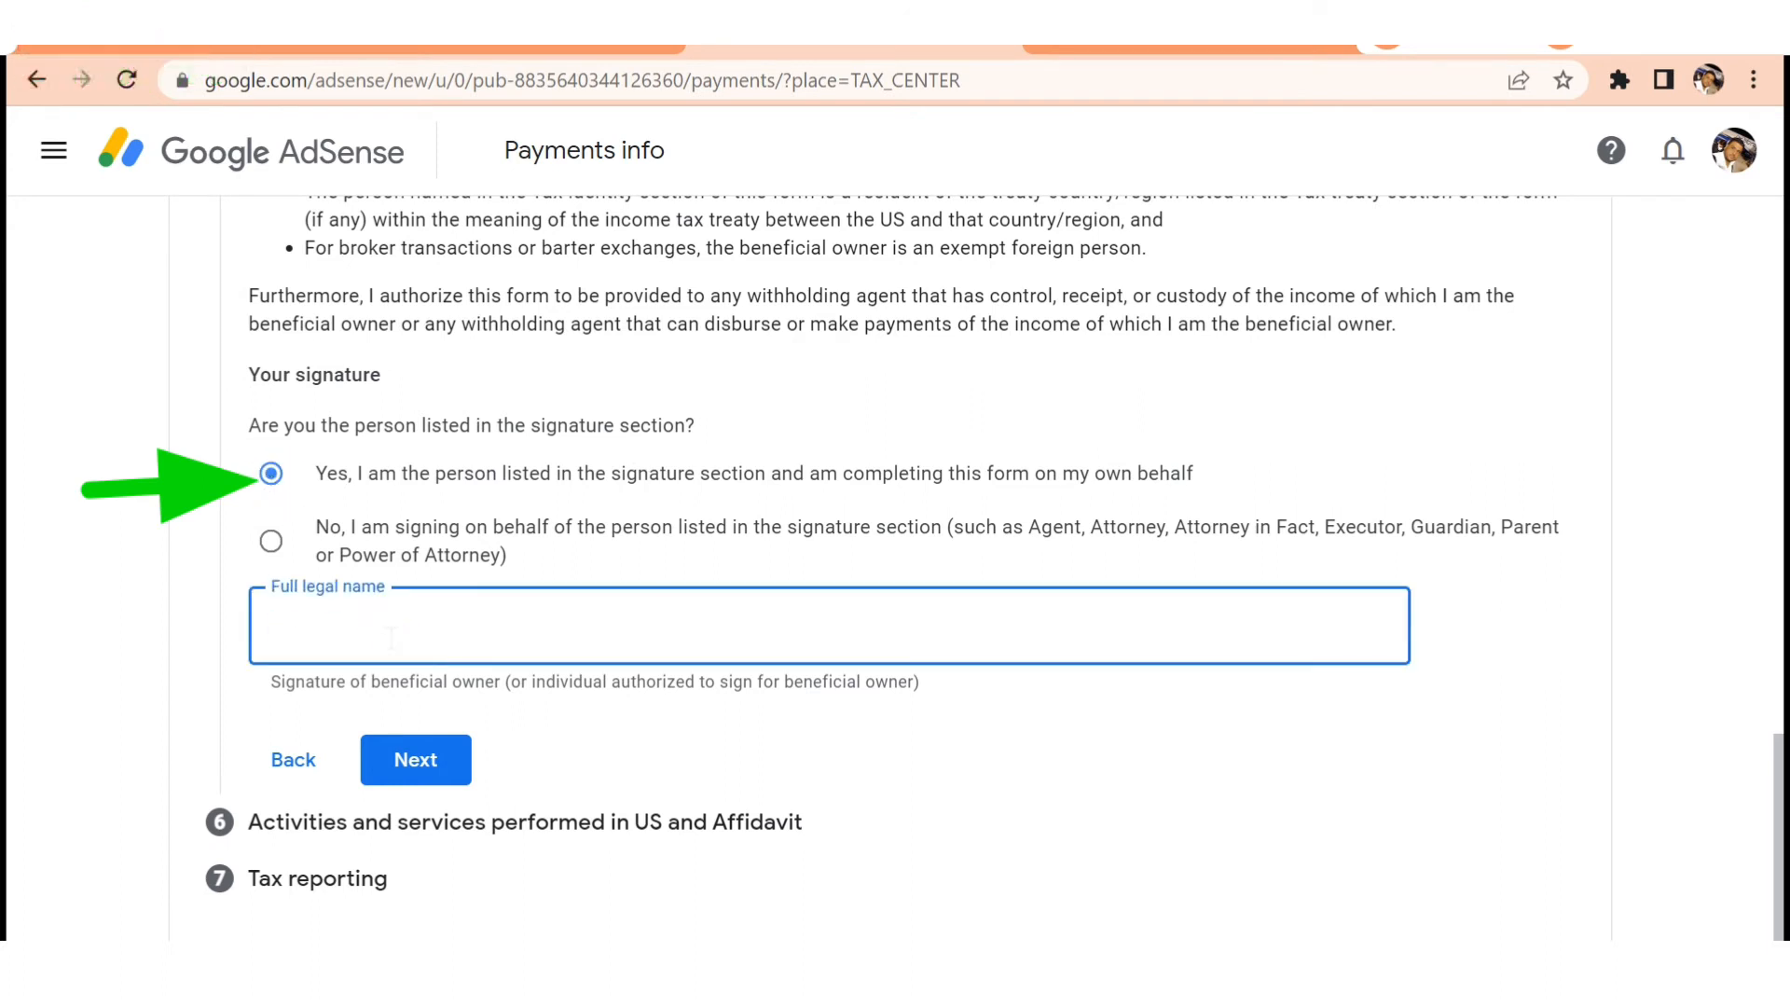
{"action": "type", "text": "K"}
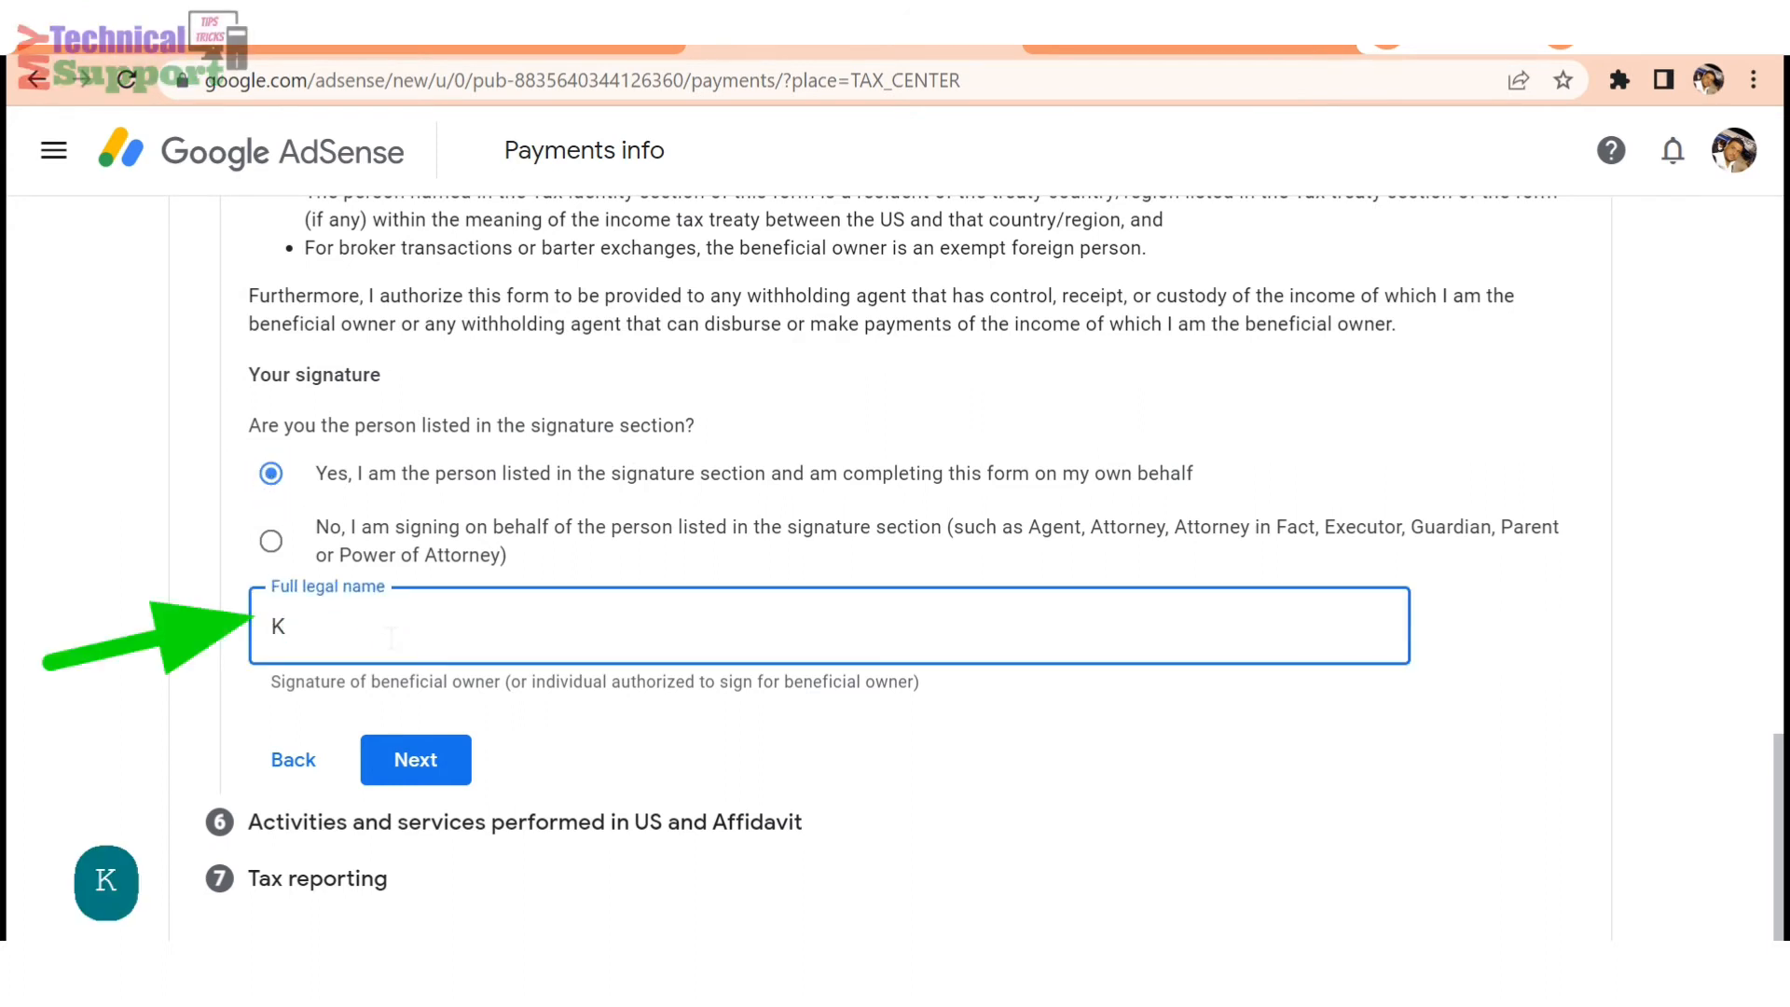
{"action": "type", "text": "uldeep"}
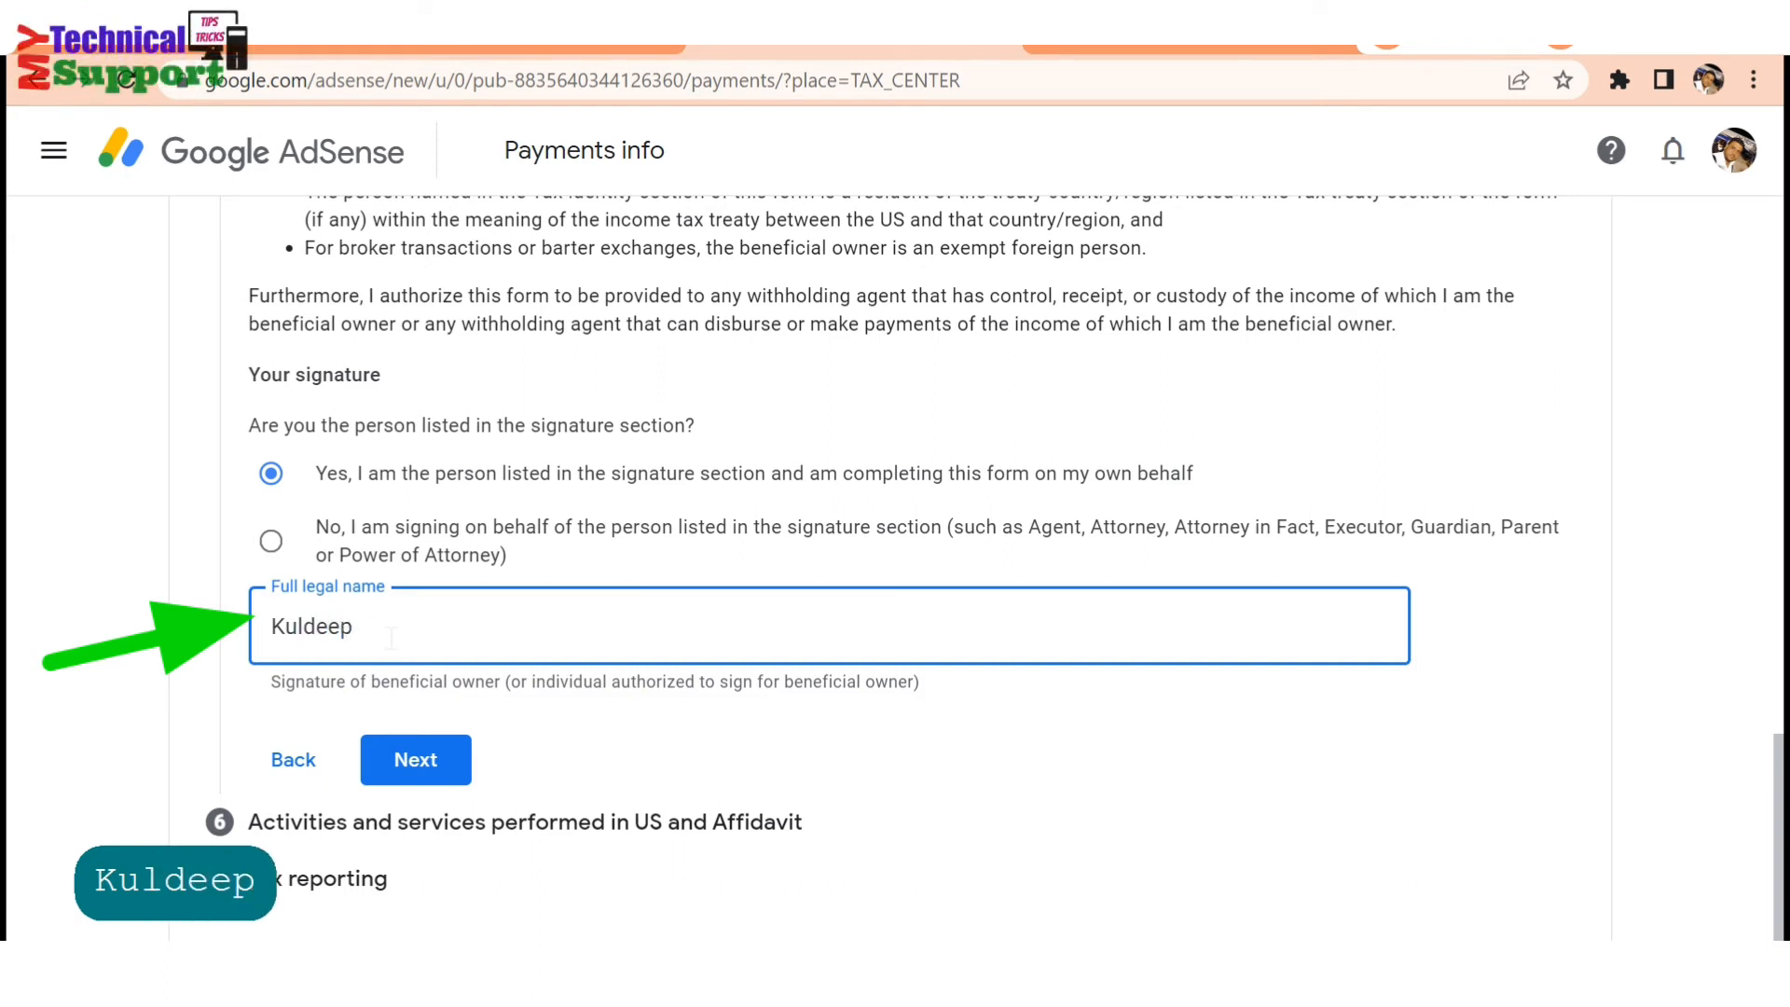
{"action": "type", "text": " Singh"}
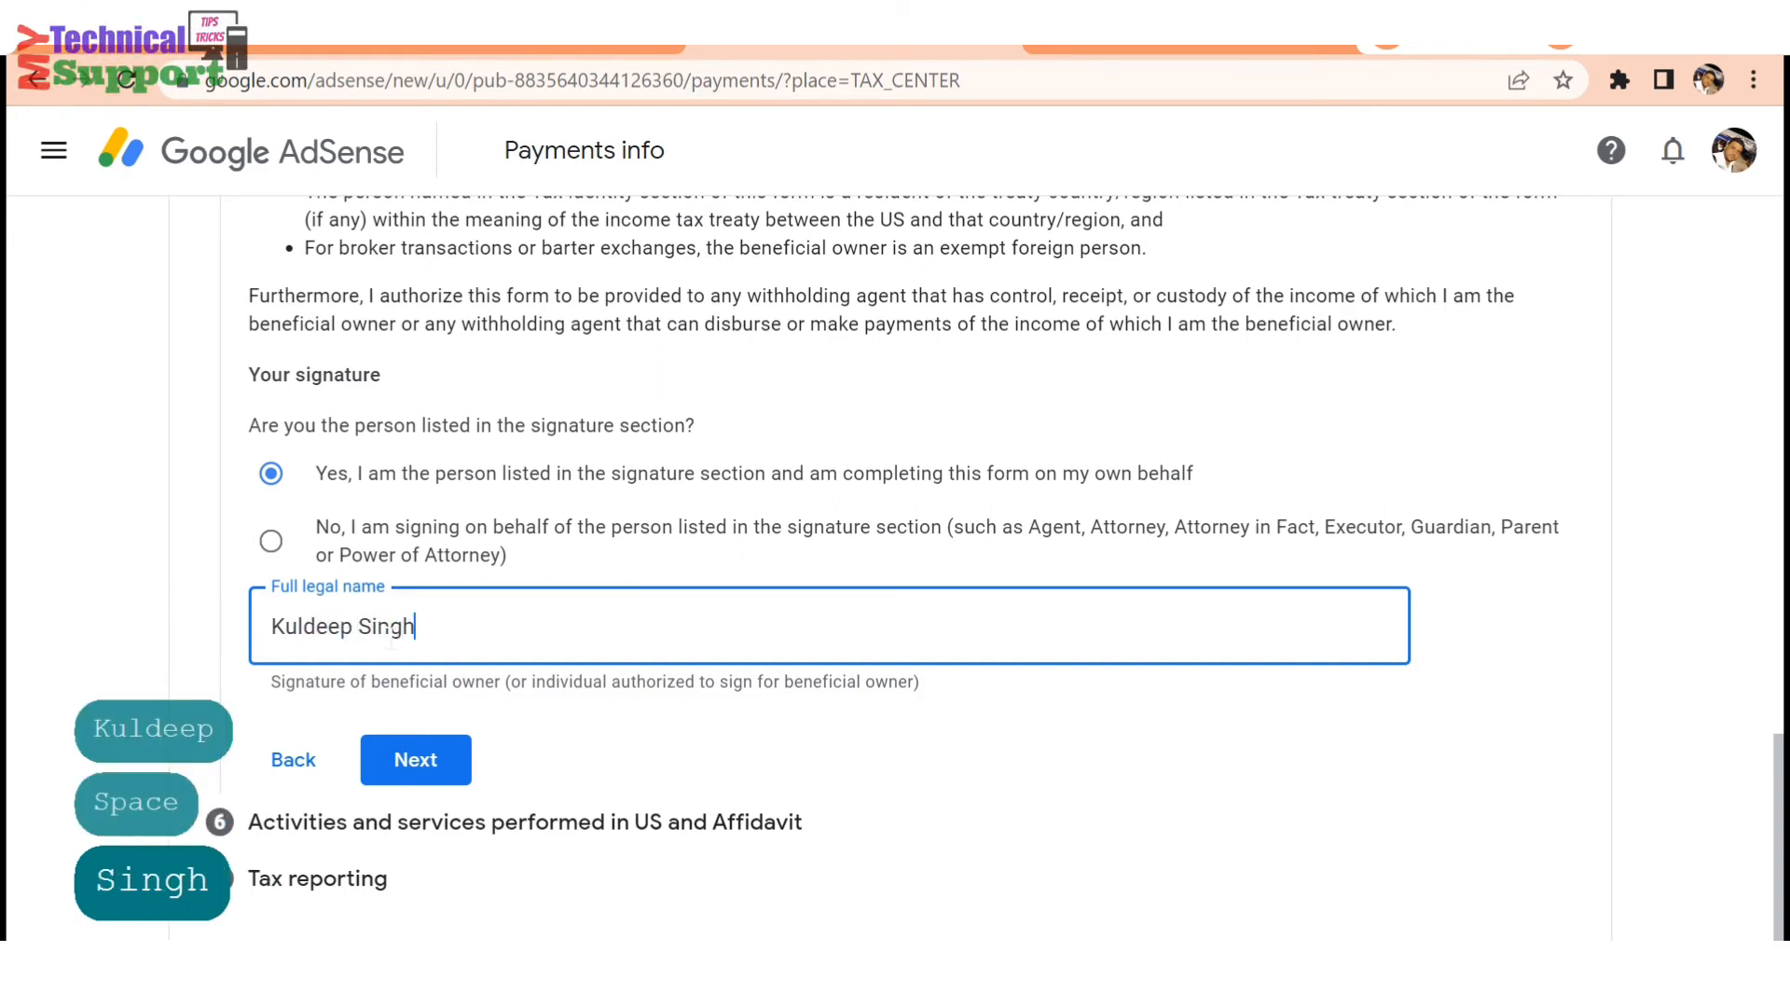
- Finish the certification section, answer No to performing services for Google in the US, and certify that all services are performed solely outside the US
{"action": "left_click", "coordinate": [883, 728]}
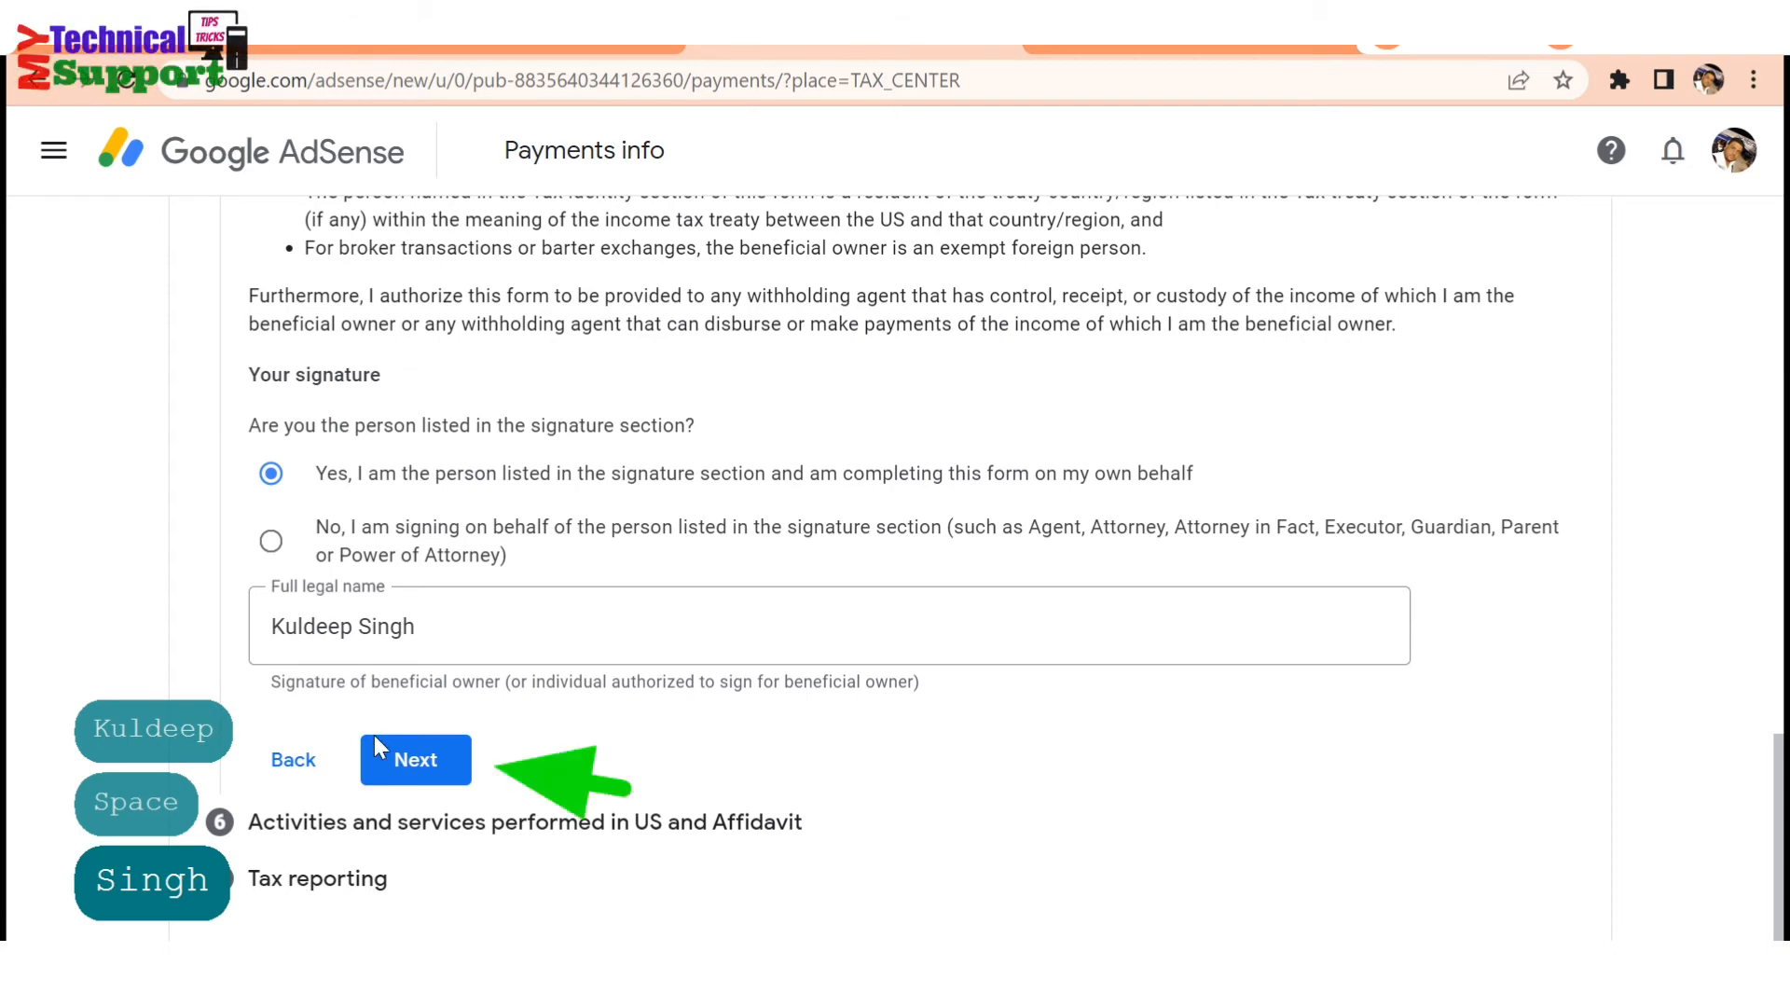
{"action": "left_click", "coordinate": [415, 760]}
{"action": "scroll", "coordinate": [421, 765], "scroll_direction": "up", "scroll_amount": 2}
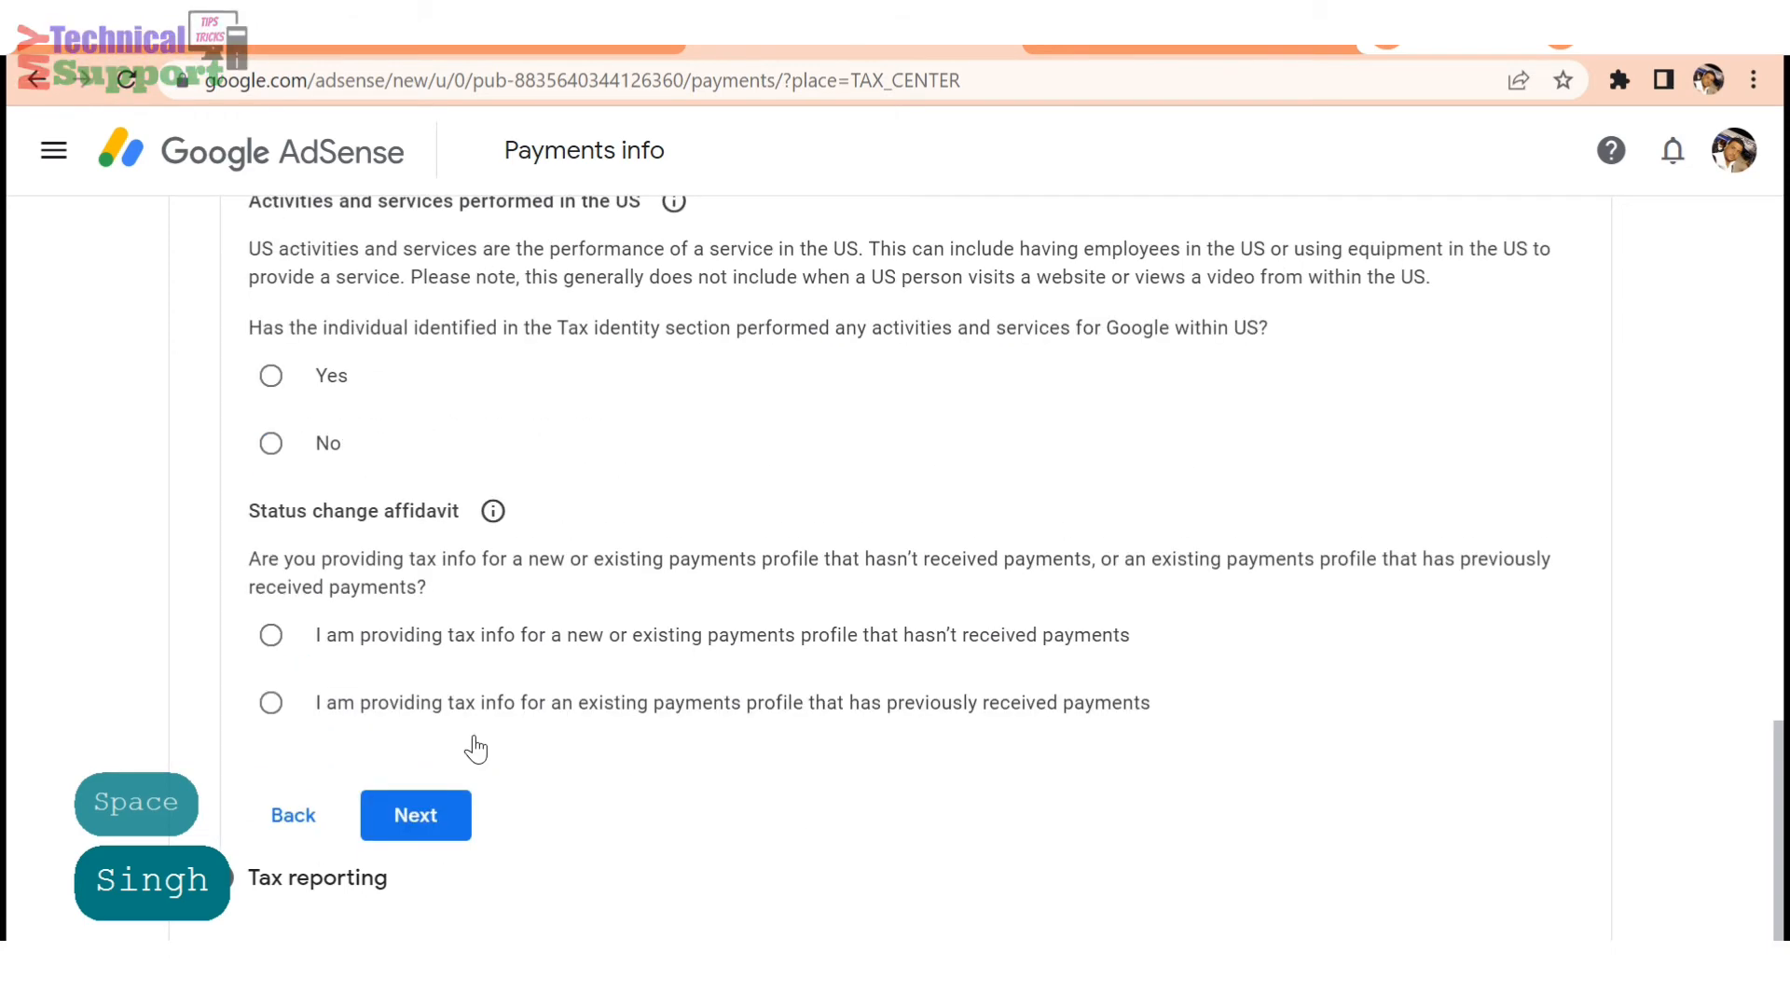
{"action": "scroll", "coordinate": [513, 687], "scroll_direction": "up", "scroll_amount": 2}
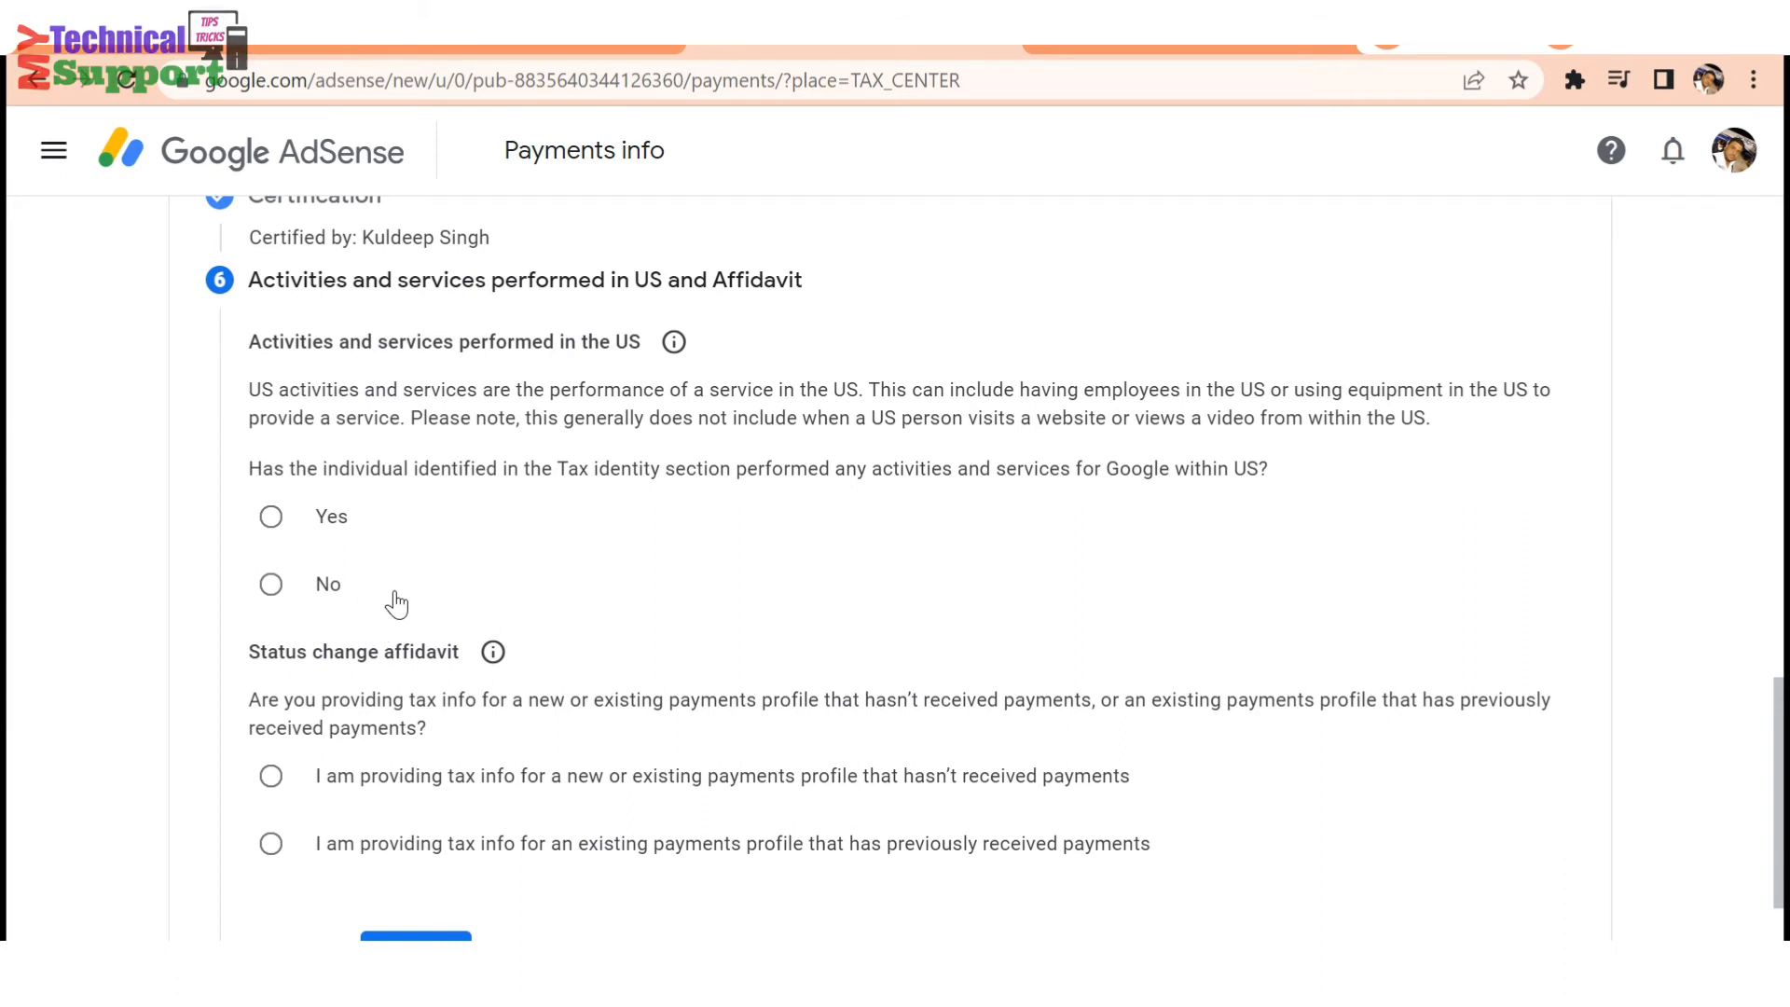
{"action": "scroll", "coordinate": [539, 625], "scroll_direction": "down", "scroll_amount": 2}
{"action": "scroll", "coordinate": [545, 626], "scroll_direction": "up", "scroll_amount": 2}
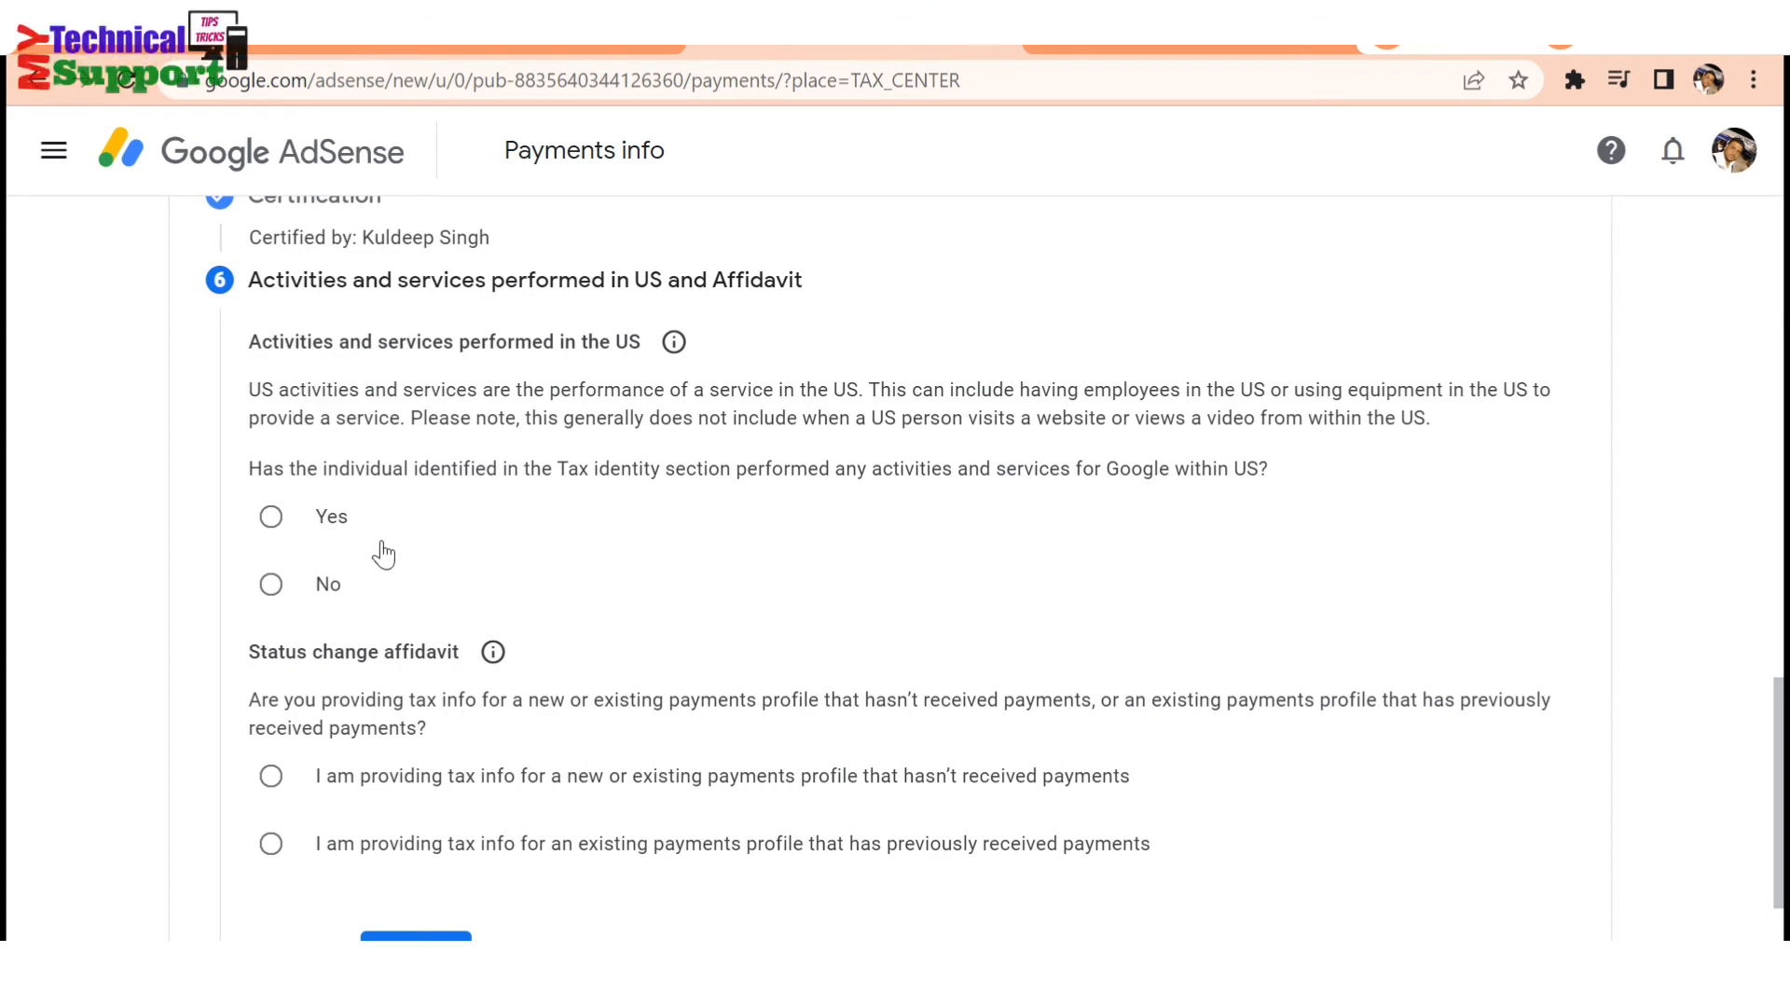
{"action": "left_click", "coordinate": [271, 585]}
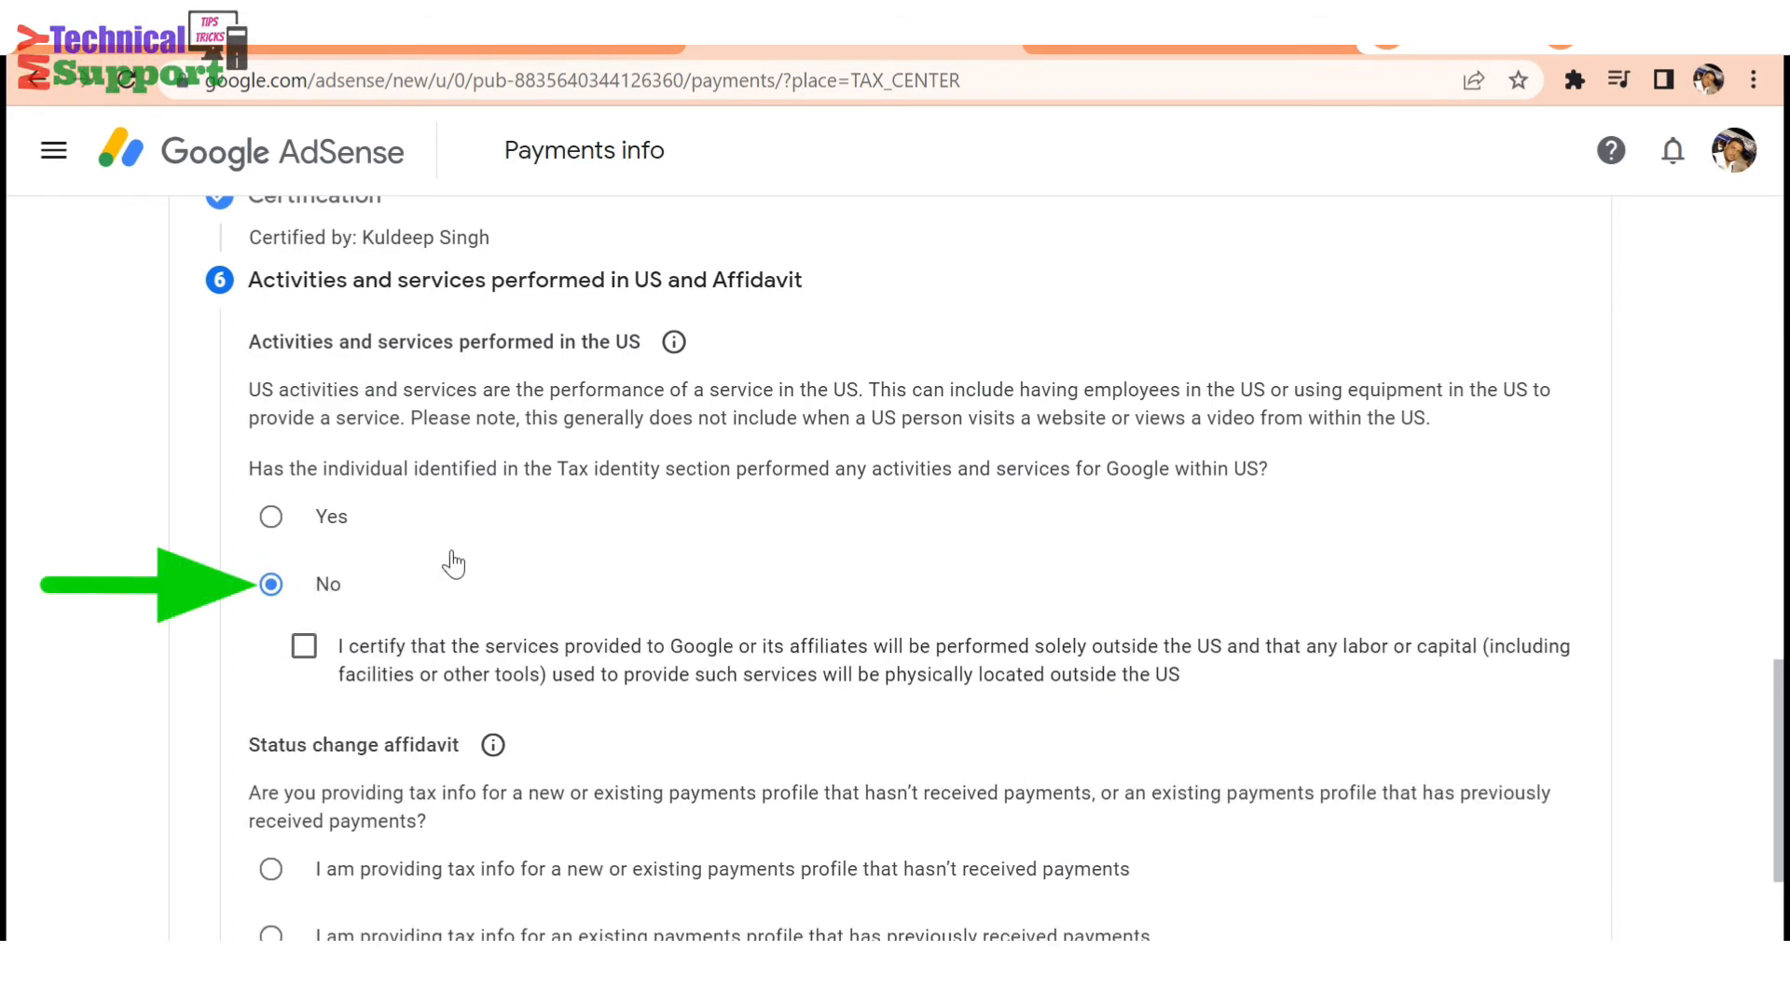
{"action": "scroll", "coordinate": [454, 559], "scroll_direction": "down", "scroll_amount": 2}
{"action": "left_click", "coordinate": [326, 522]}
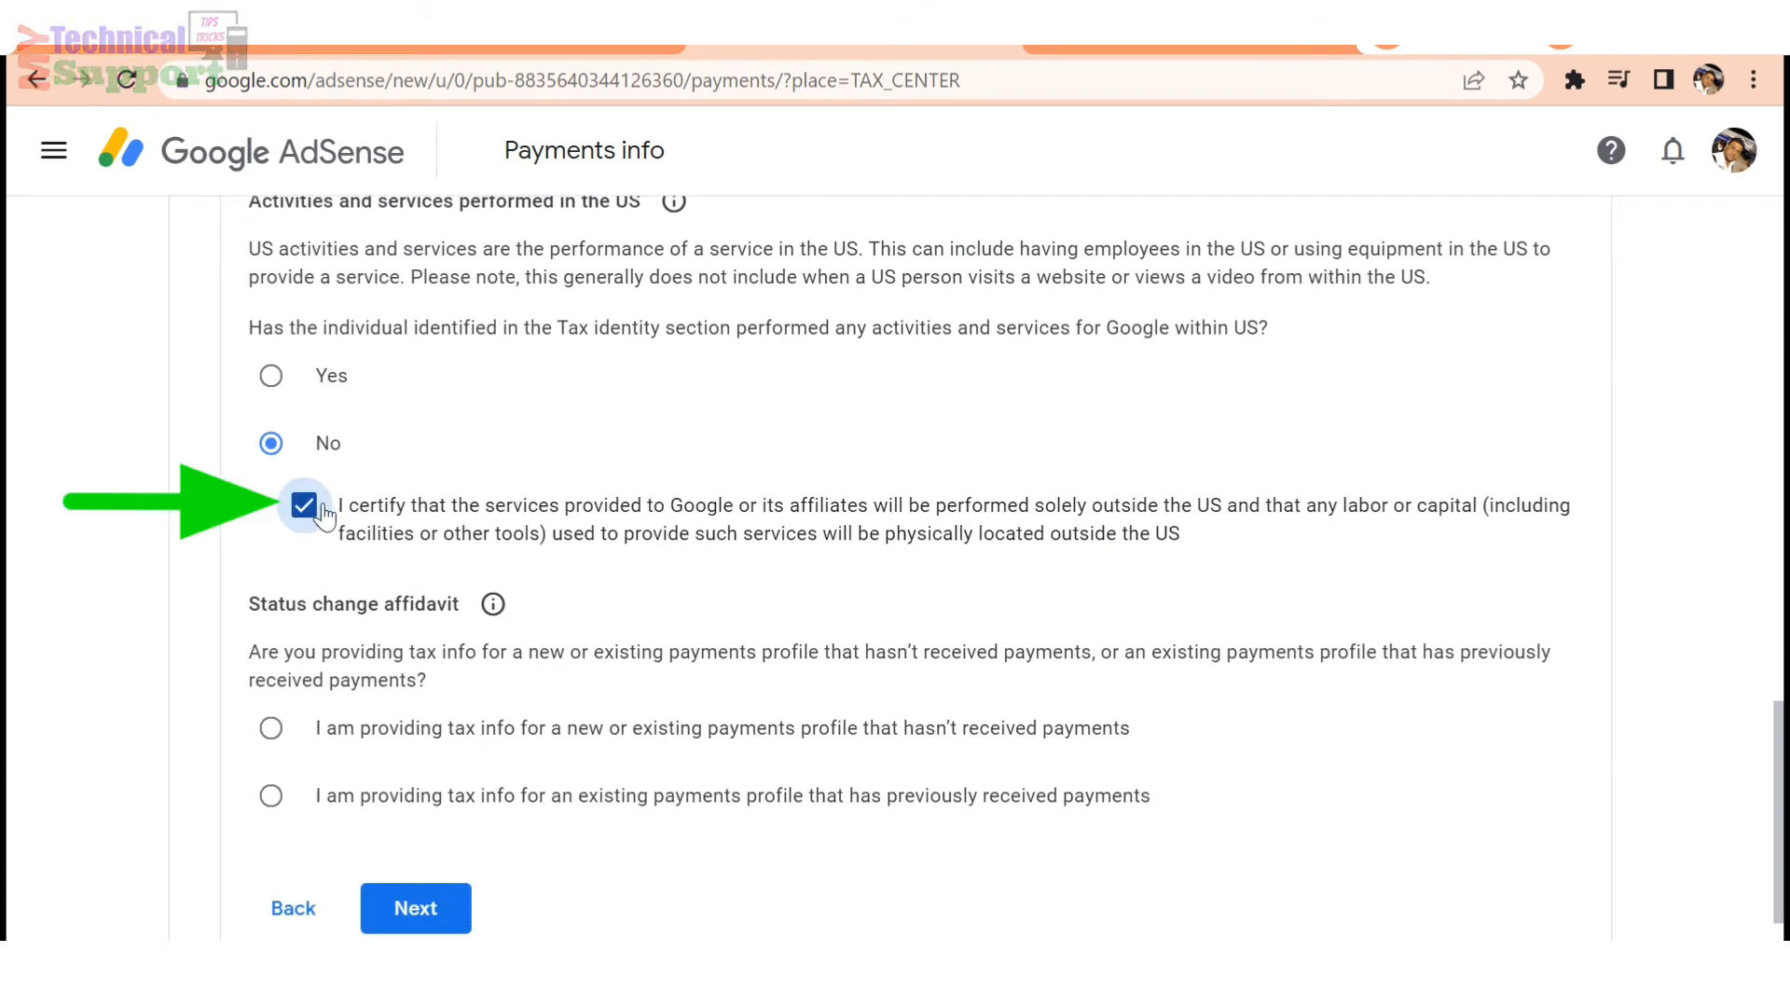
- Declare in the status change affidavit that the payments profile hasn't received payments, and continue to the tax reporting section
{"action": "scroll", "coordinate": [401, 504], "scroll_direction": "down", "scroll_amount": 1}
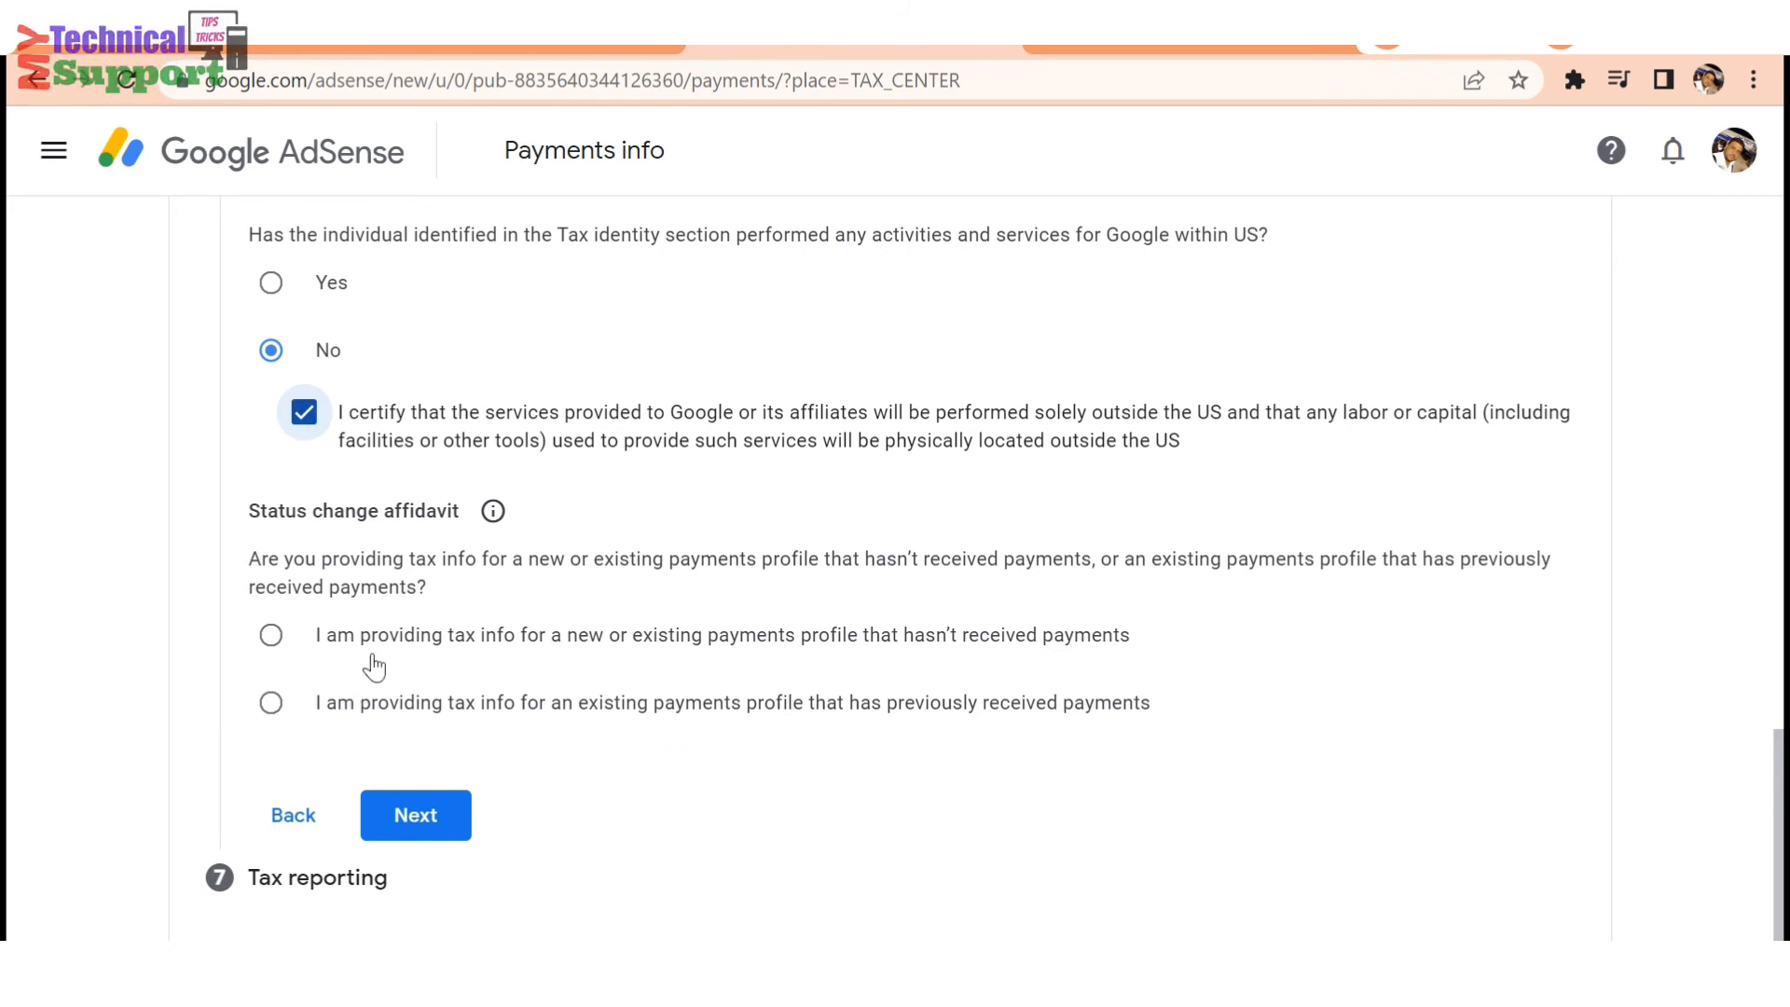
{"action": "left_click", "coordinate": [271, 636]}
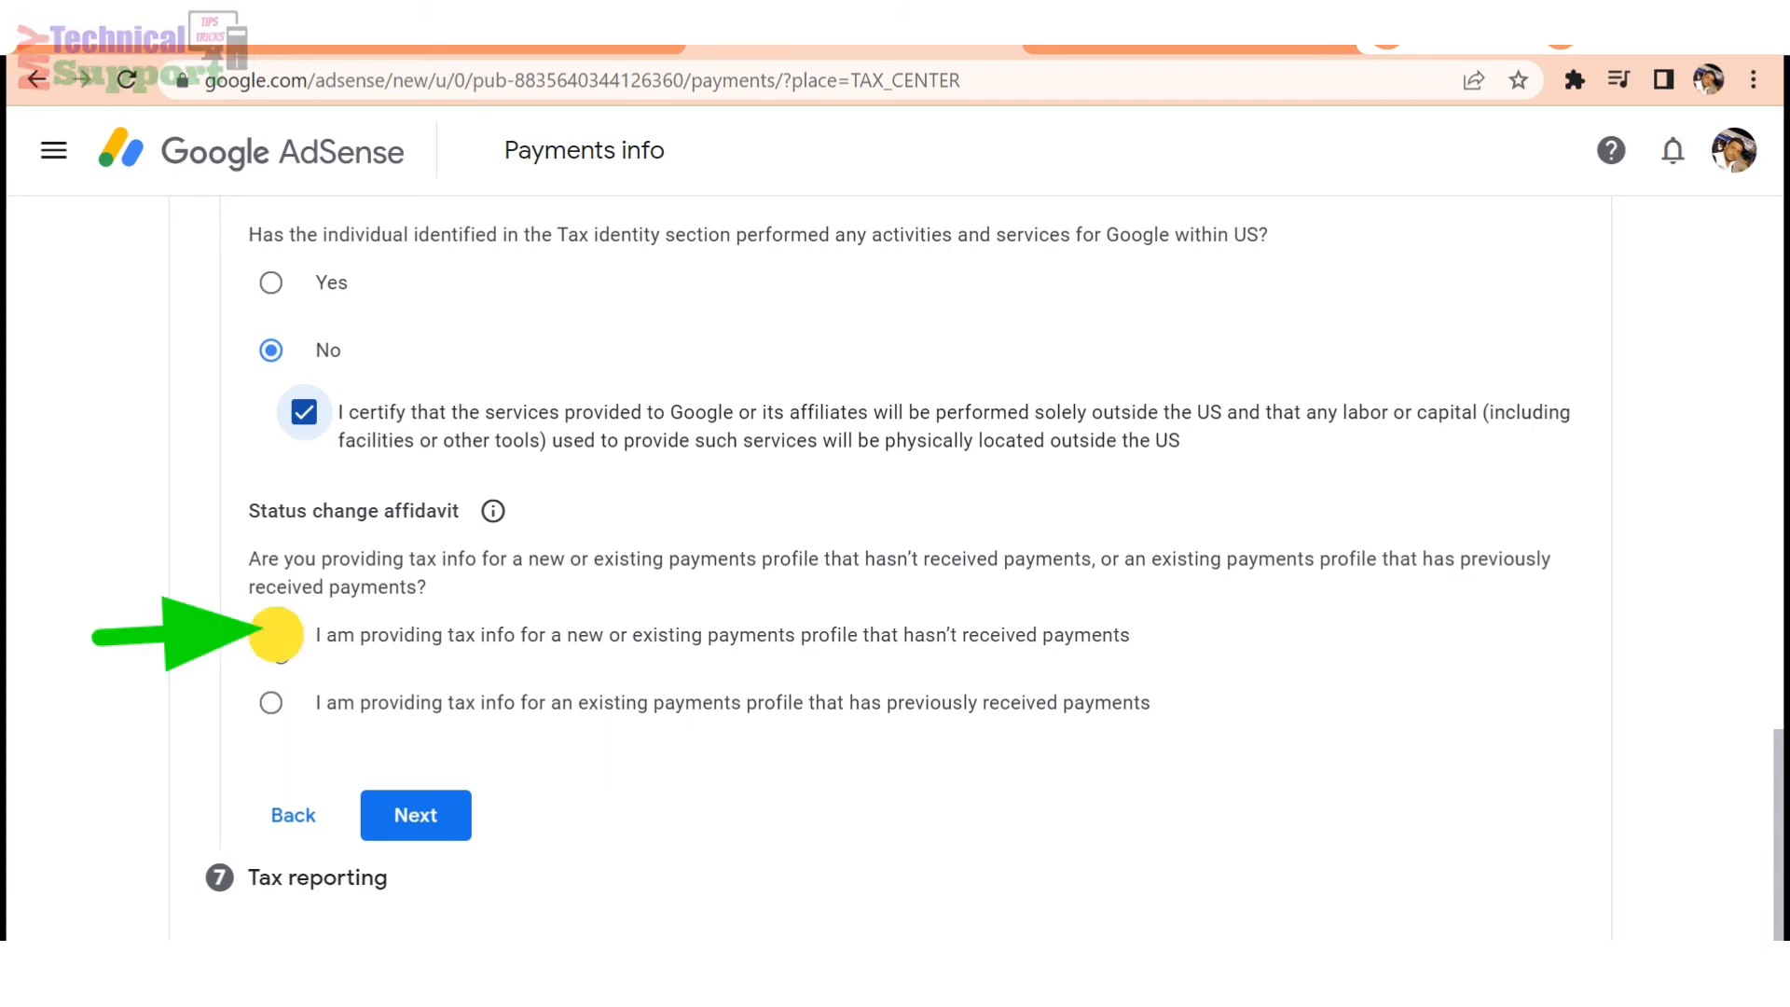
{"action": "left_click", "coordinate": [429, 830]}
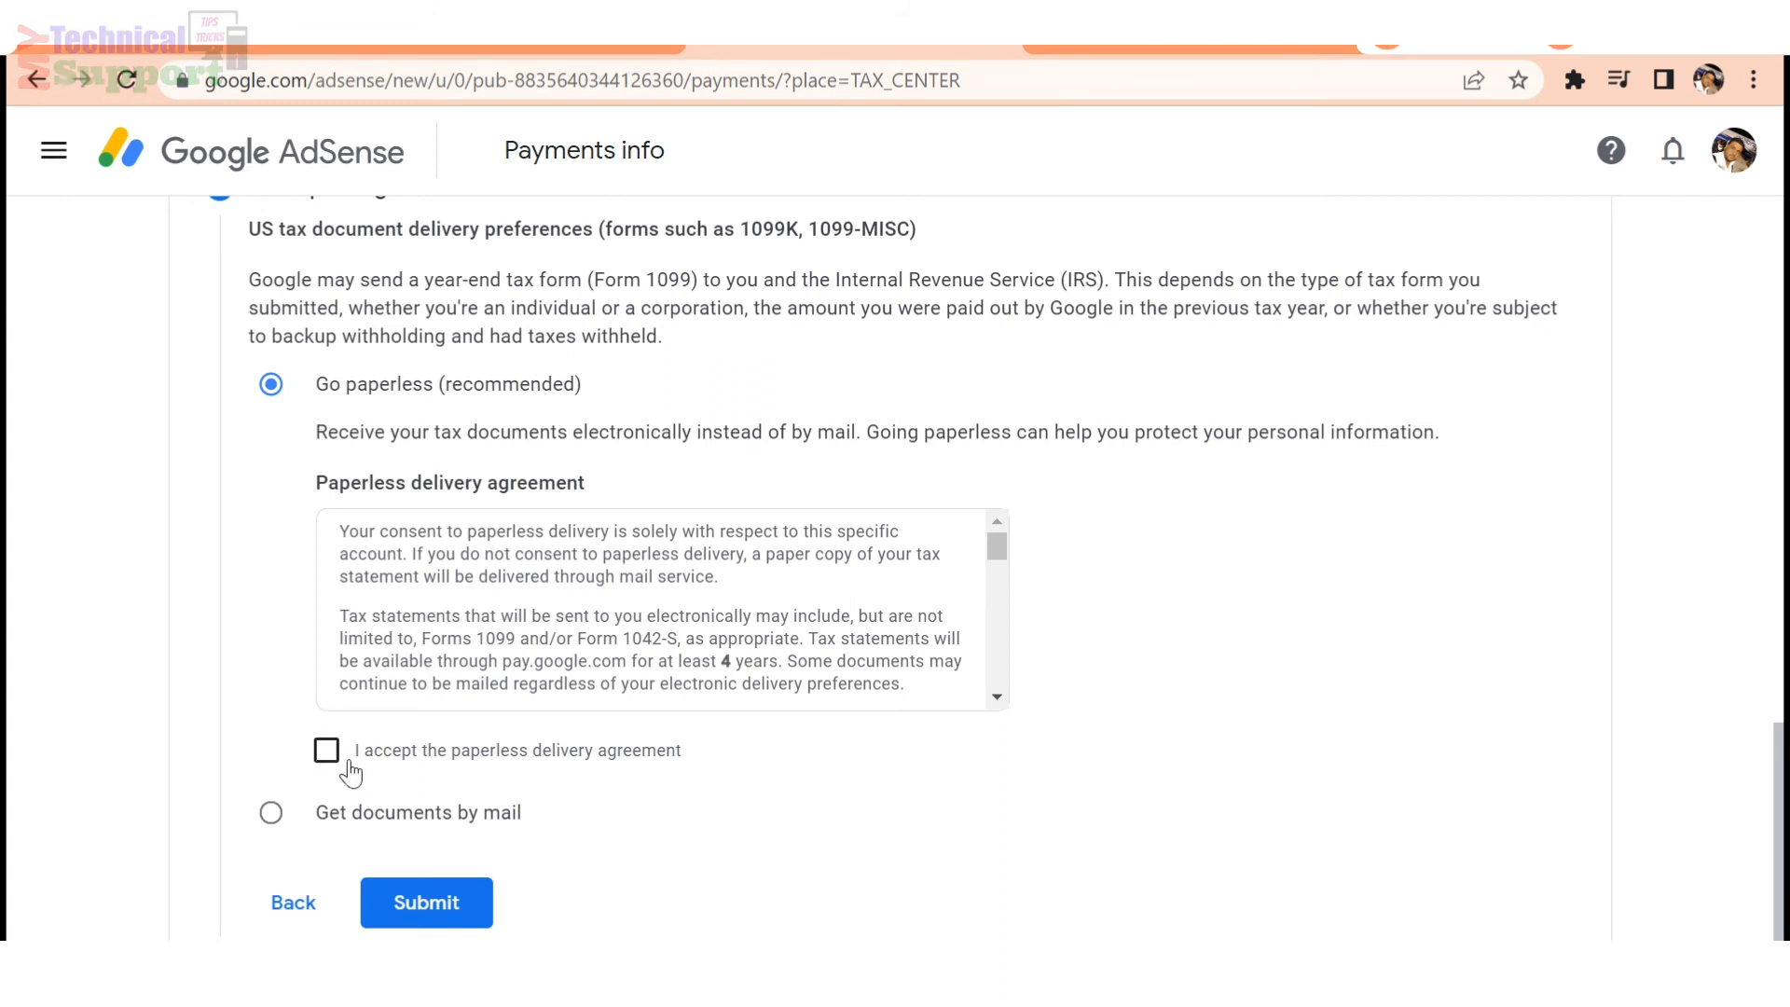
- Accept the paperless delivery agreement for US tax documents and submit the completed tax form
{"action": "scroll", "coordinate": [770, 589], "scroll_direction": "down", "scroll_amount": 5}
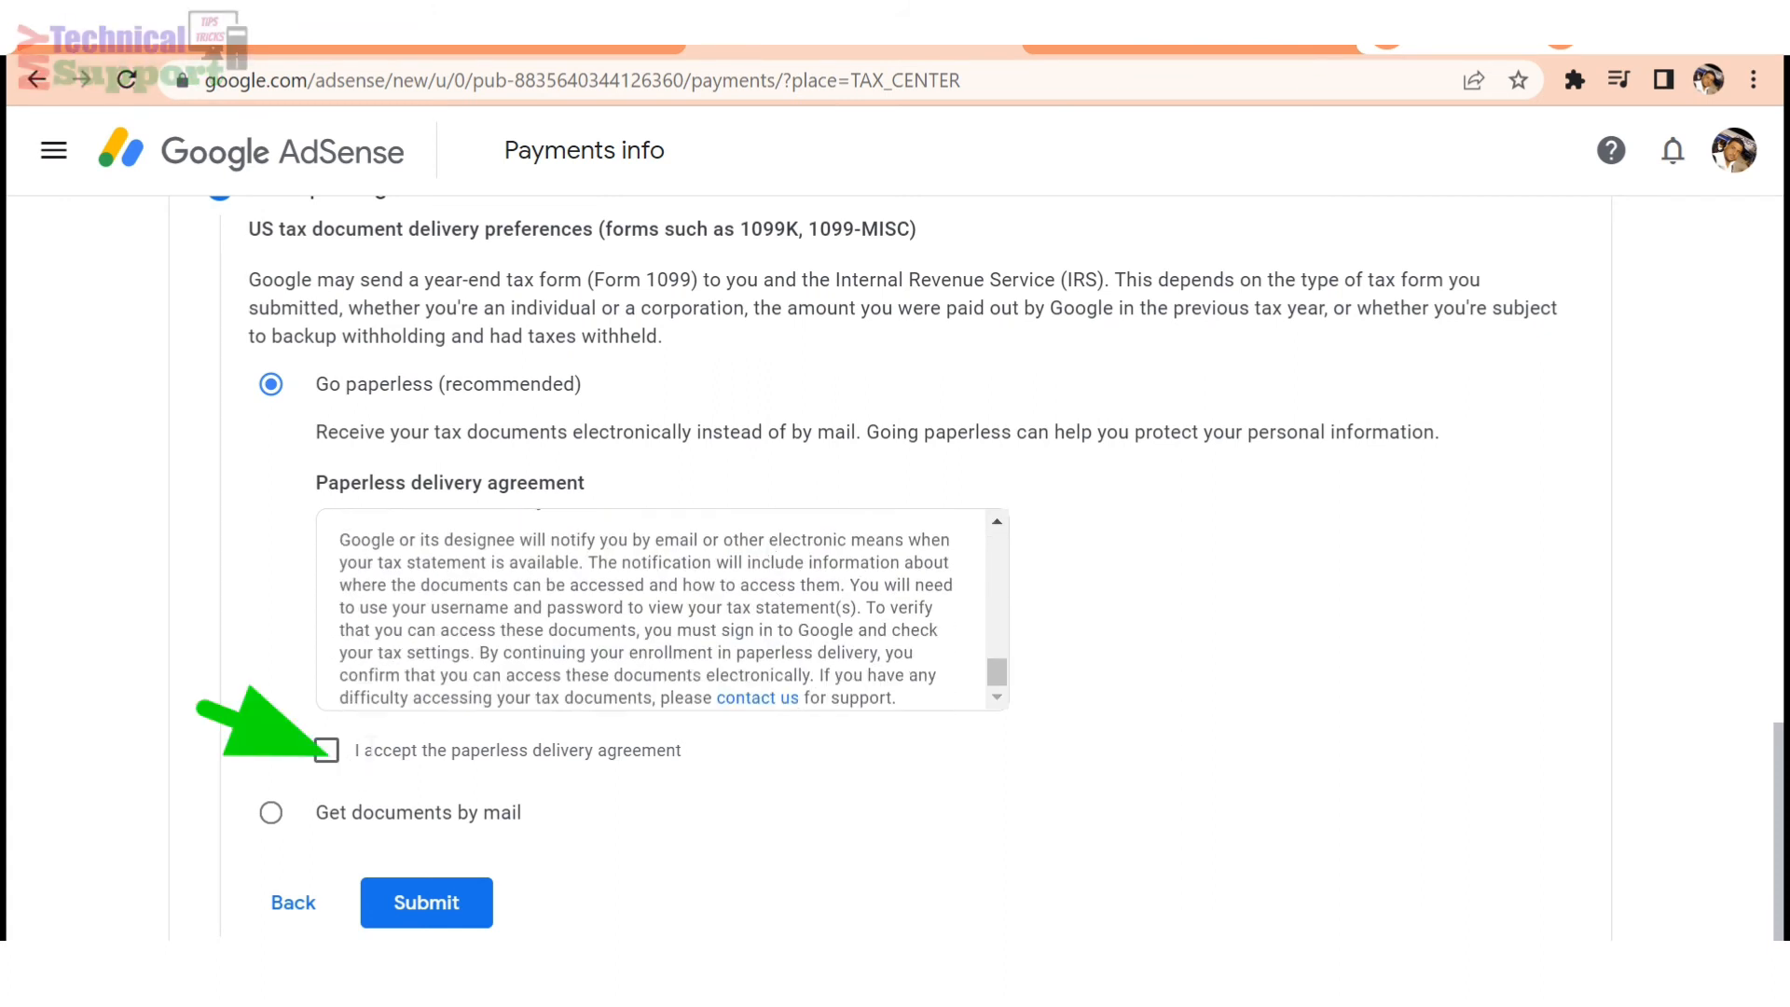
{"action": "left_click", "coordinate": [326, 750]}
{"action": "scroll", "coordinate": [724, 788], "scroll_direction": "down", "scroll_amount": 1}
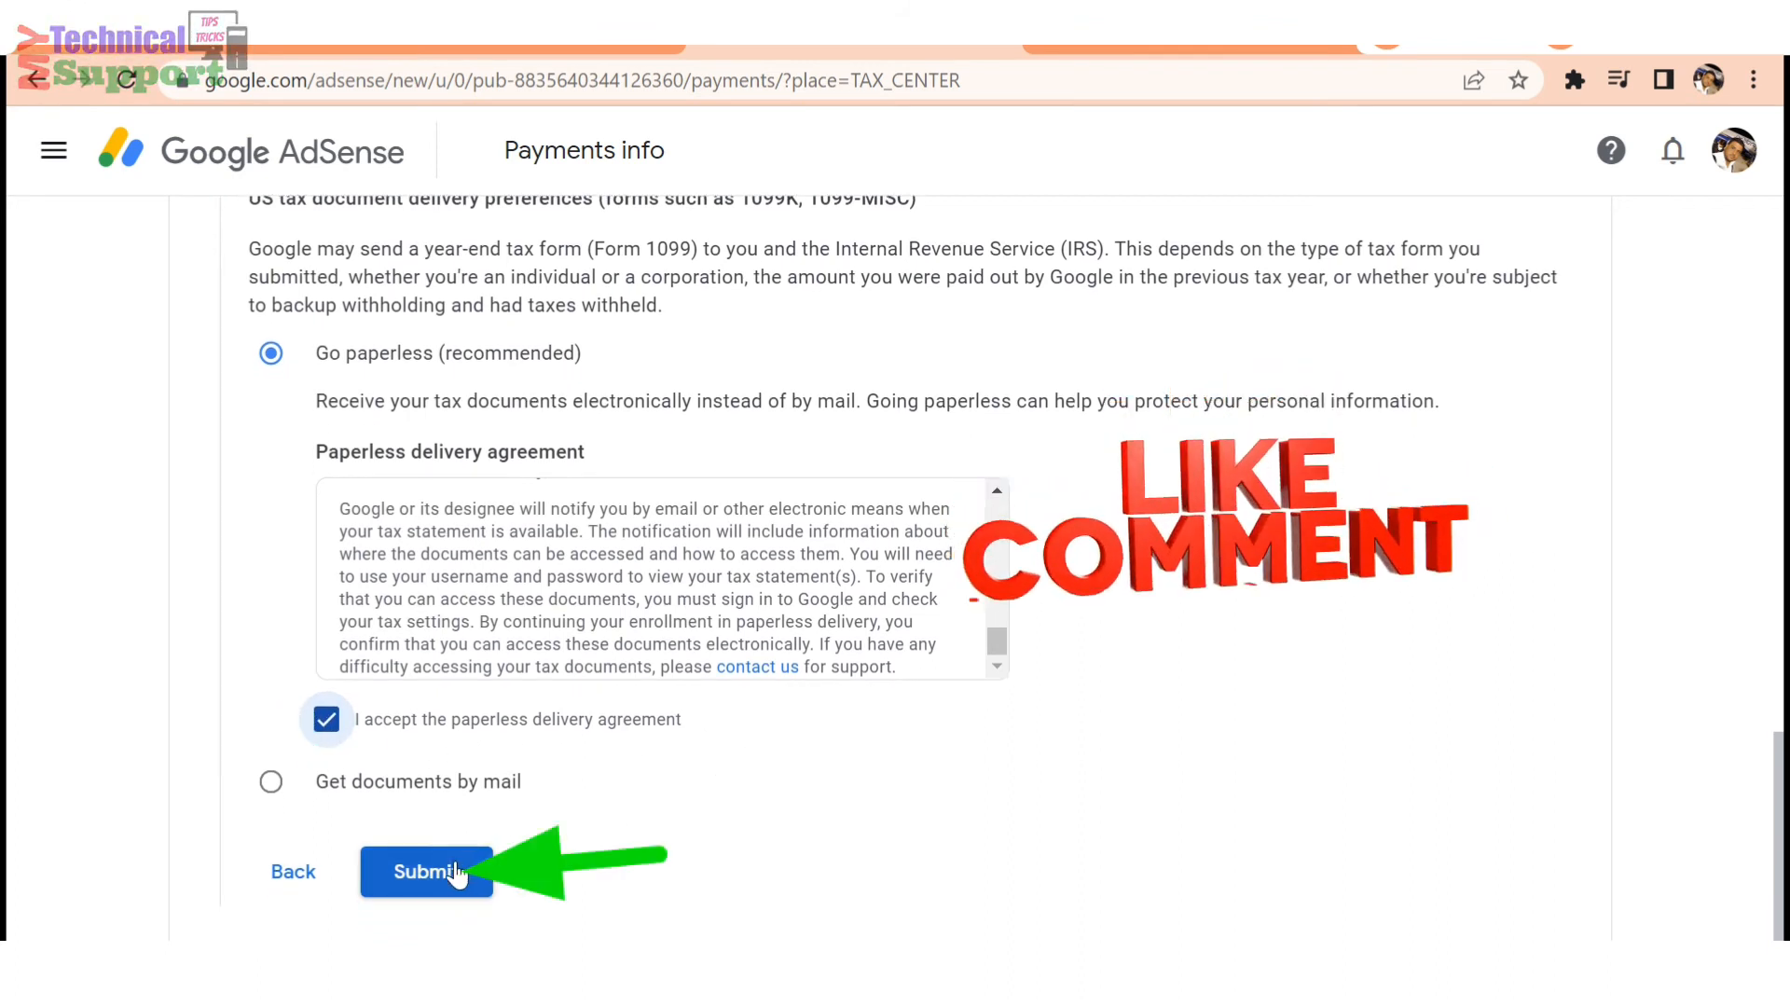
{"action": "left_click", "coordinate": [456, 869]}
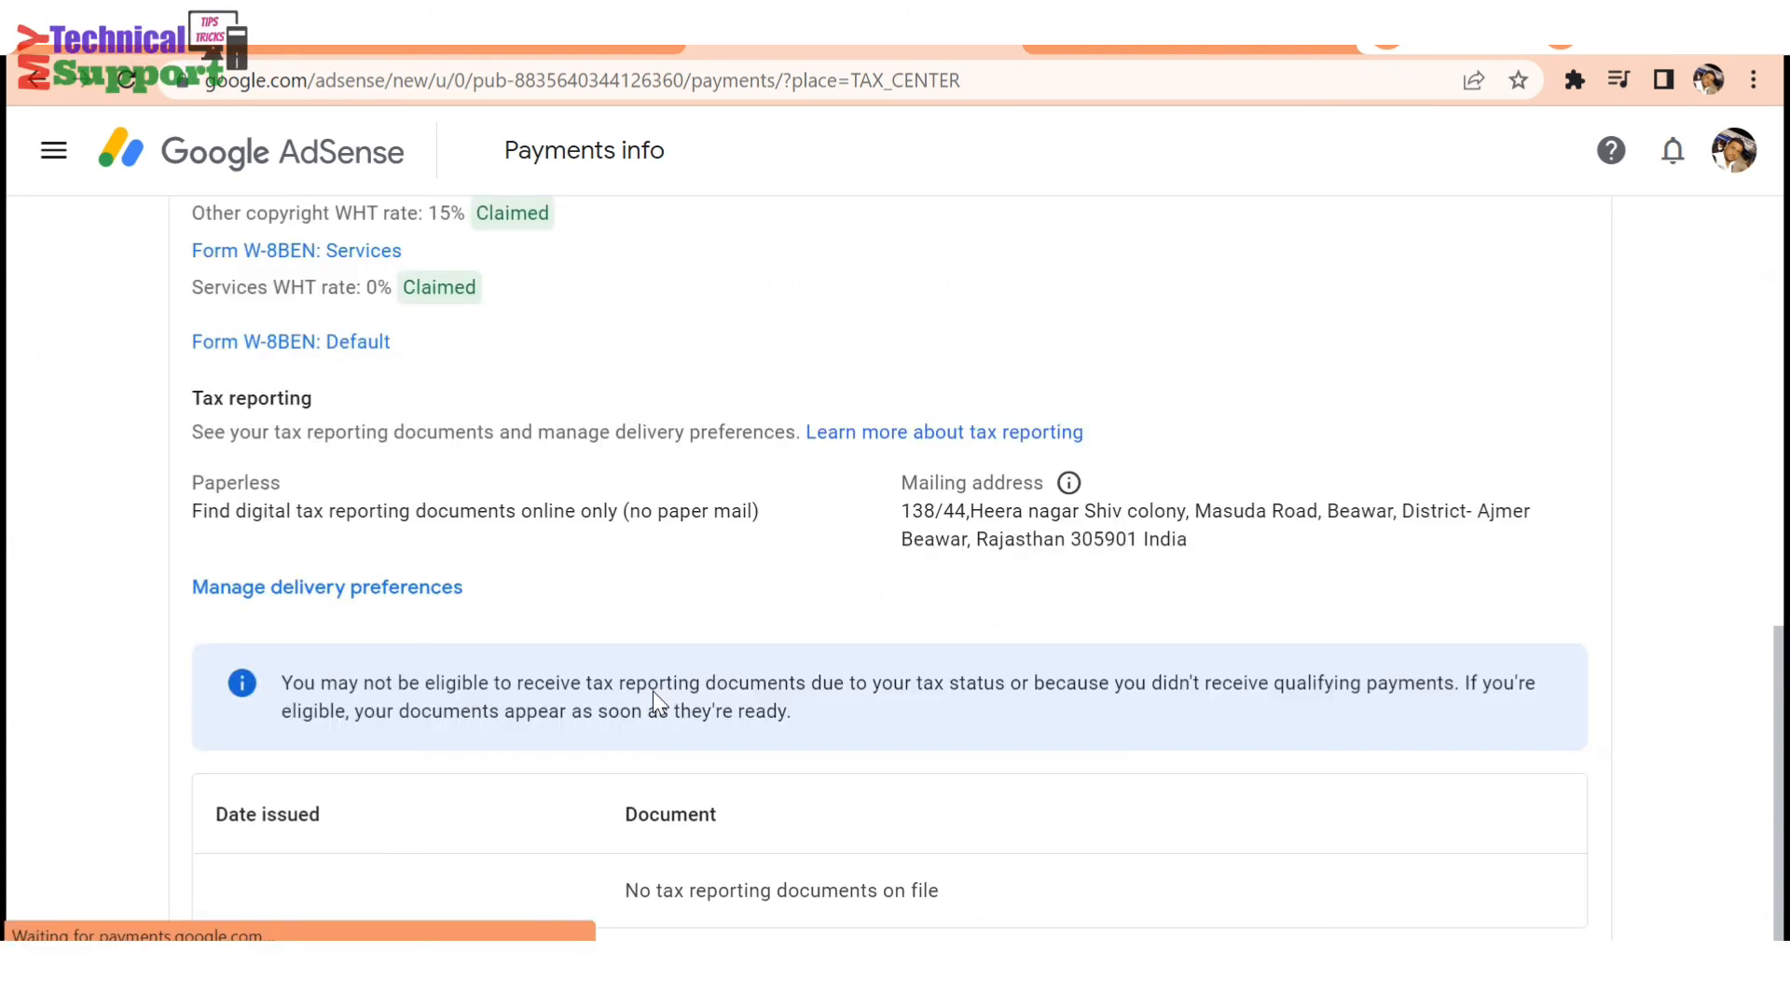
{"action": "scroll", "coordinate": [579, 548], "scroll_direction": "up", "scroll_amount": 5}
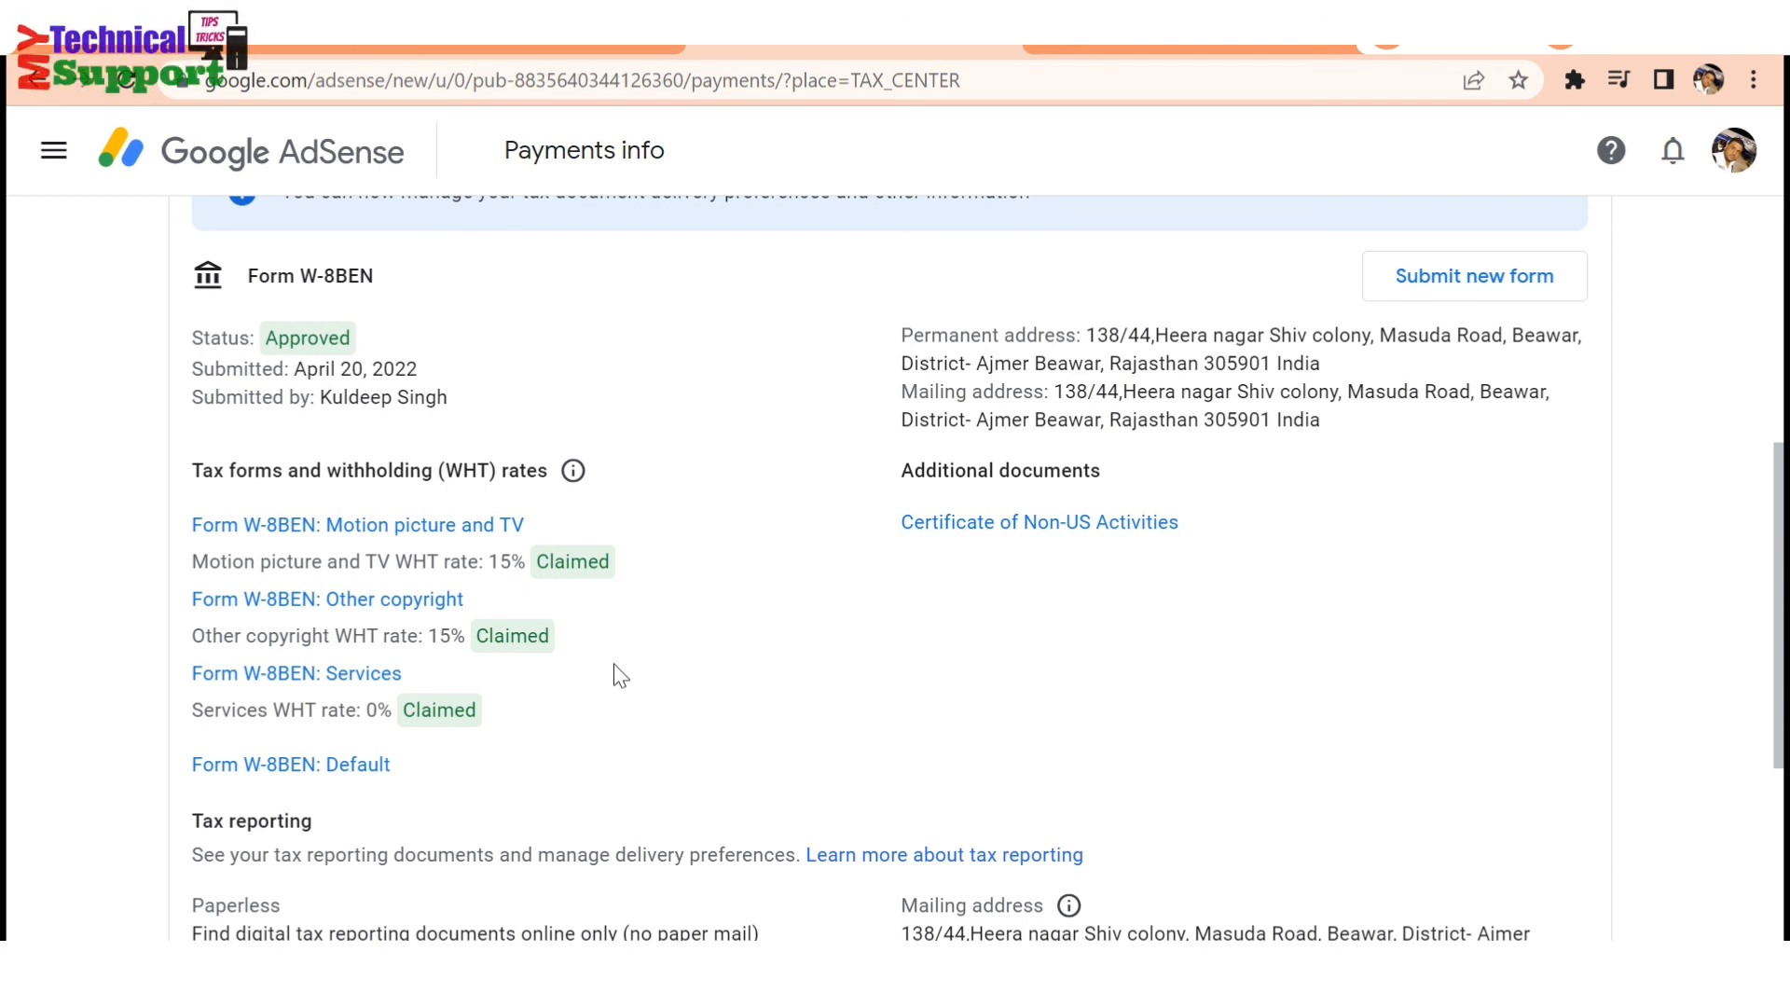
{"action": "scroll", "coordinate": [668, 650], "scroll_direction": "up", "scroll_amount": 2}
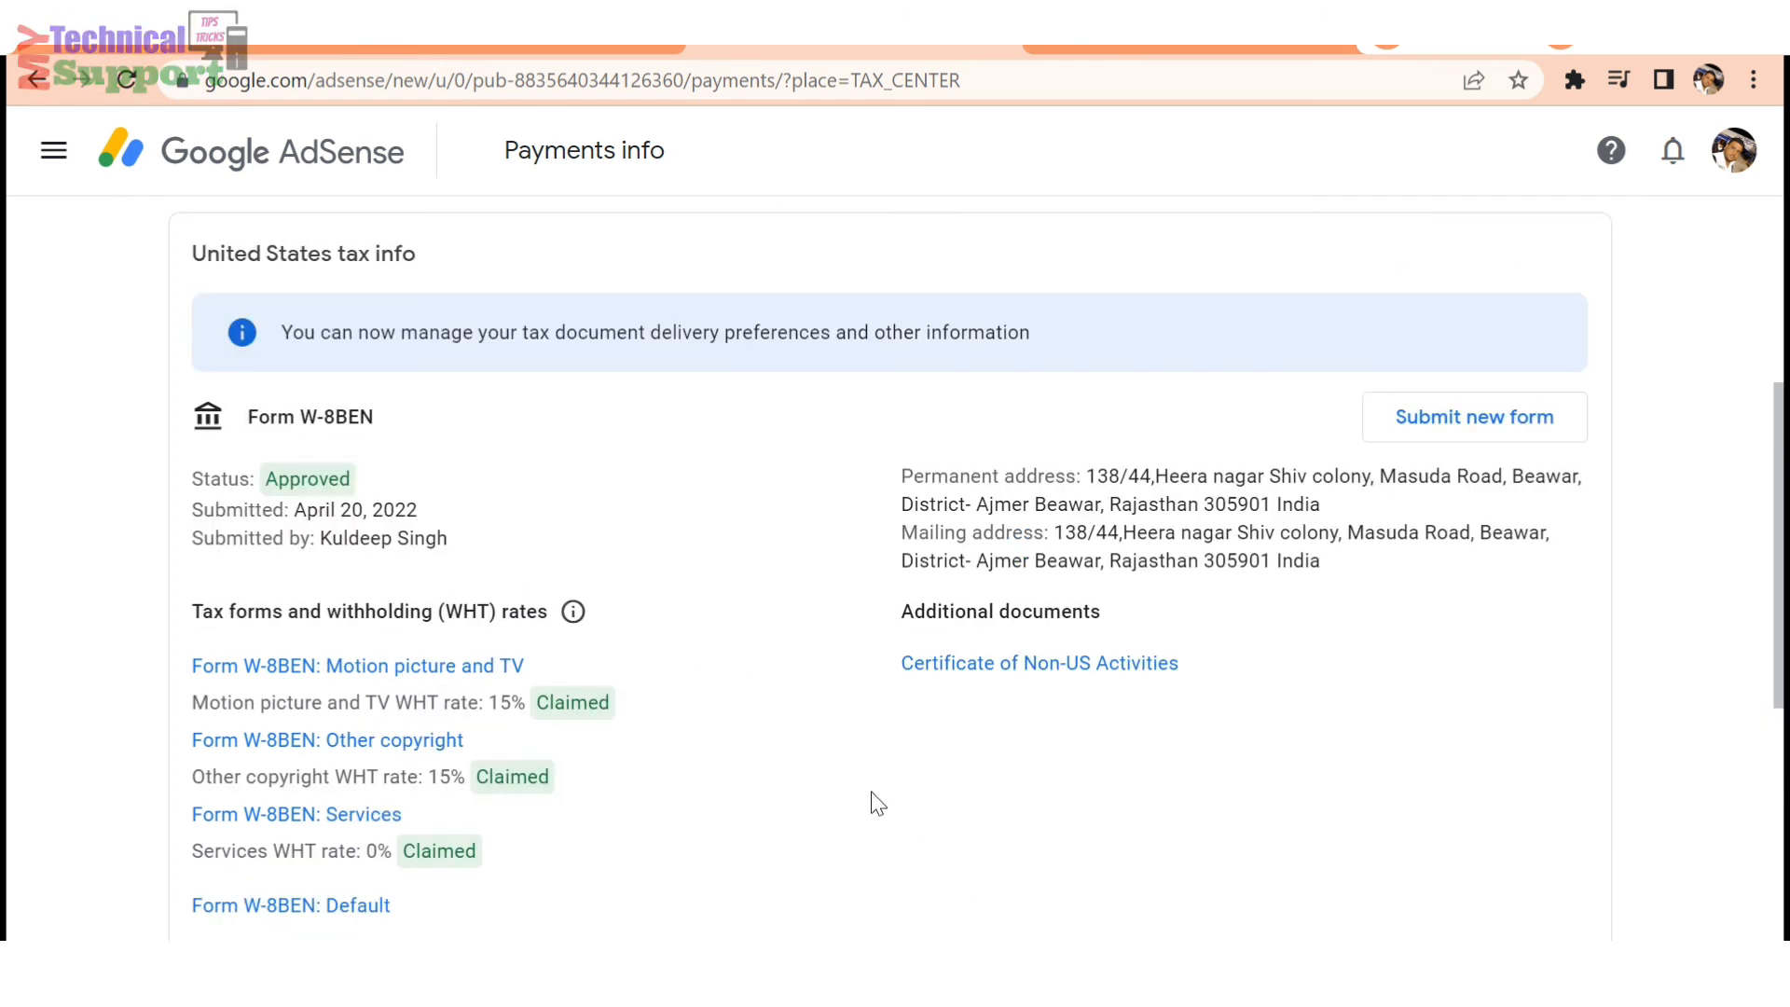